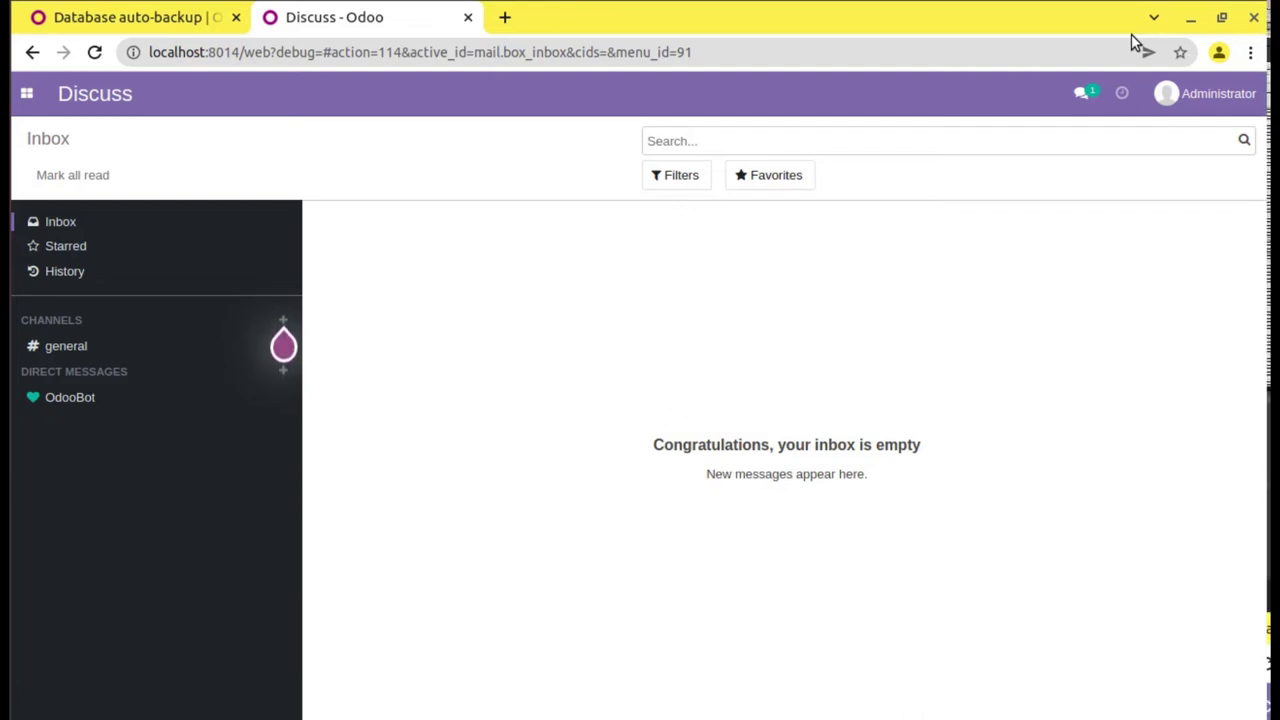
Review the Database auto-backup module's v 15.0 download page on the Odoo Apps store
{"action": "left_click", "coordinate": [172, 23]}
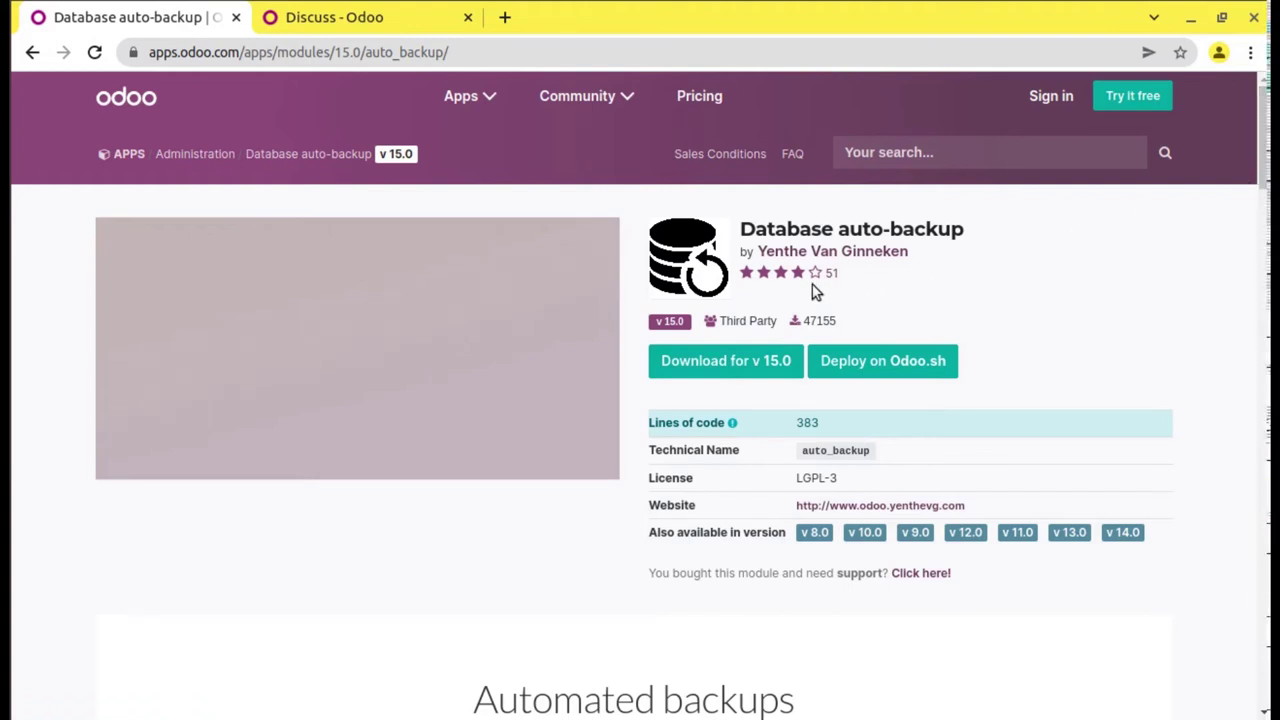
{"action": "left_click", "coordinate": [726, 362]}
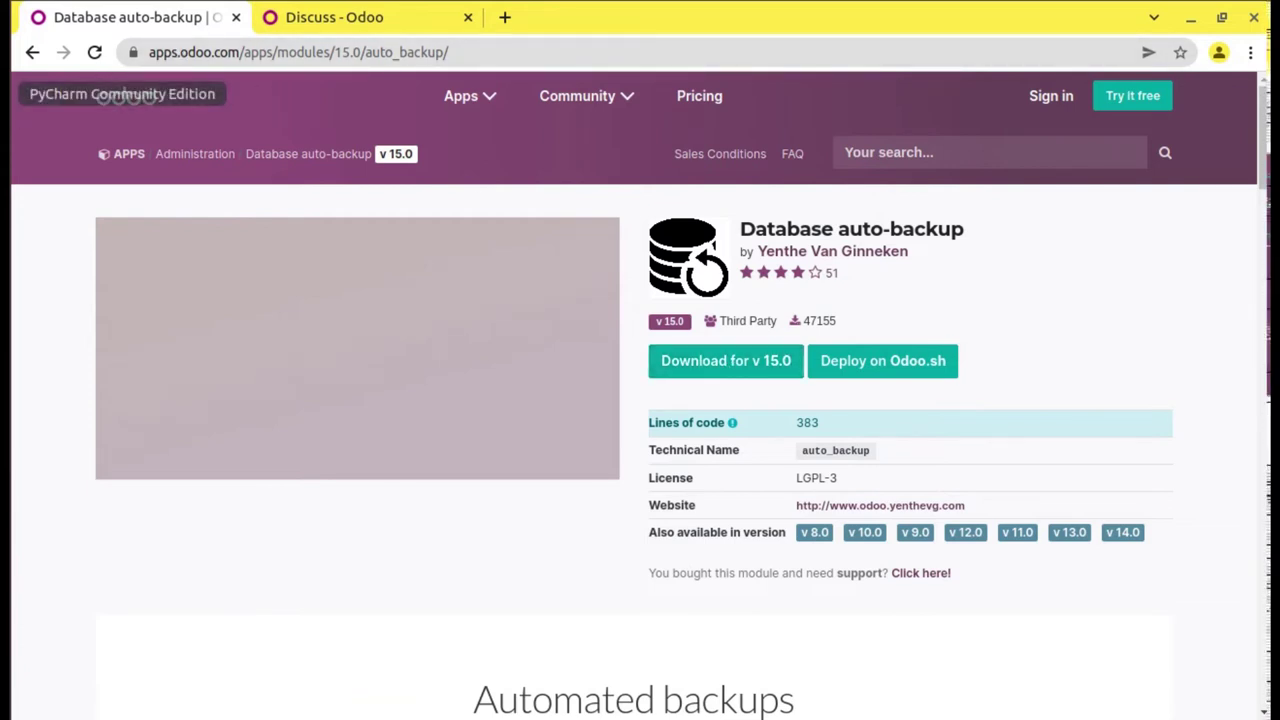
Switch to PyCharm, expand the custom folder, and open conf/odoo.conf to check its addons_path line
{"action": "left_click", "coordinate": [8, 94]}
{"action": "double_click", "coordinate": [98, 162]}
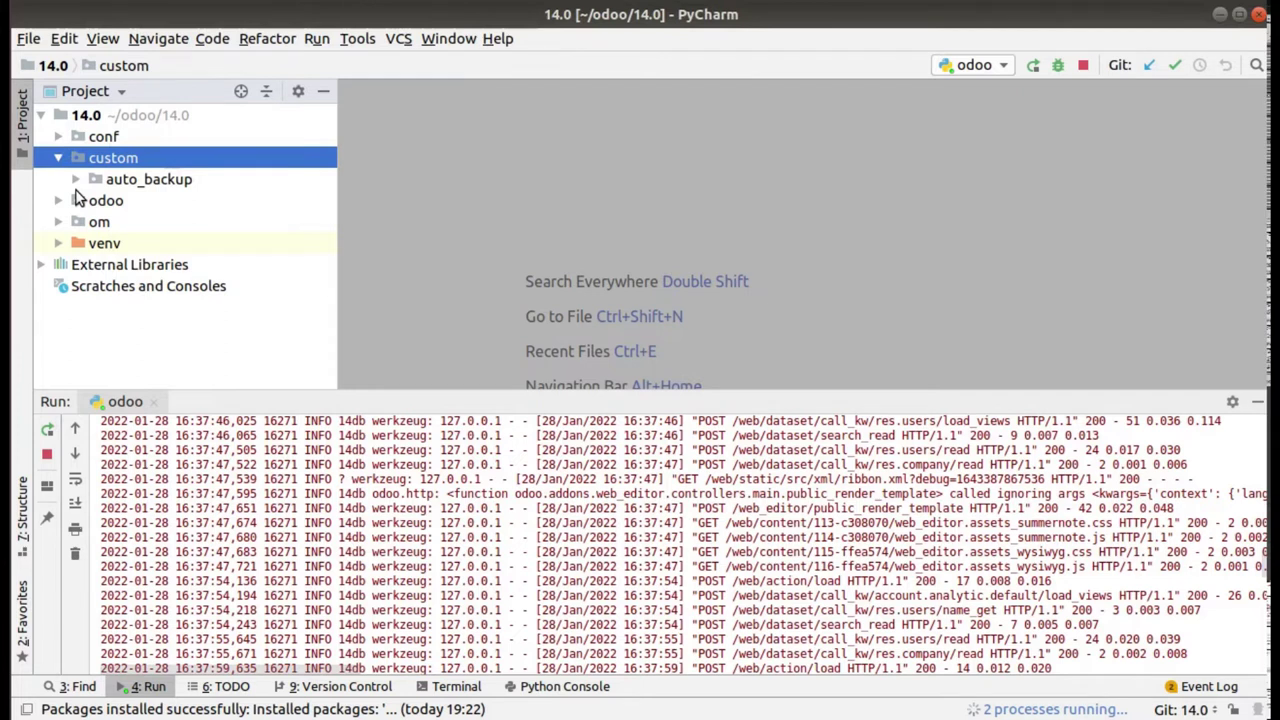
{"action": "double_click", "coordinate": [92, 137]}
{"action": "double_click", "coordinate": [112, 158]}
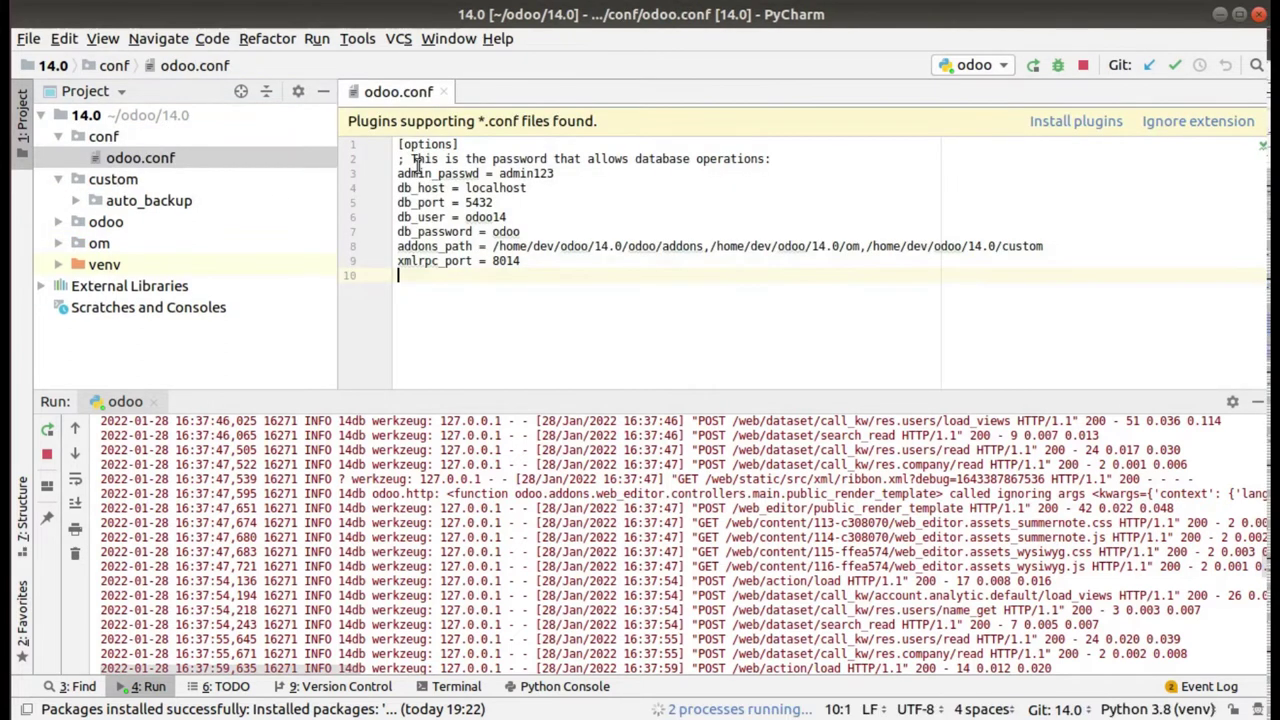
{"action": "triple_click", "coordinate": [769, 246]}
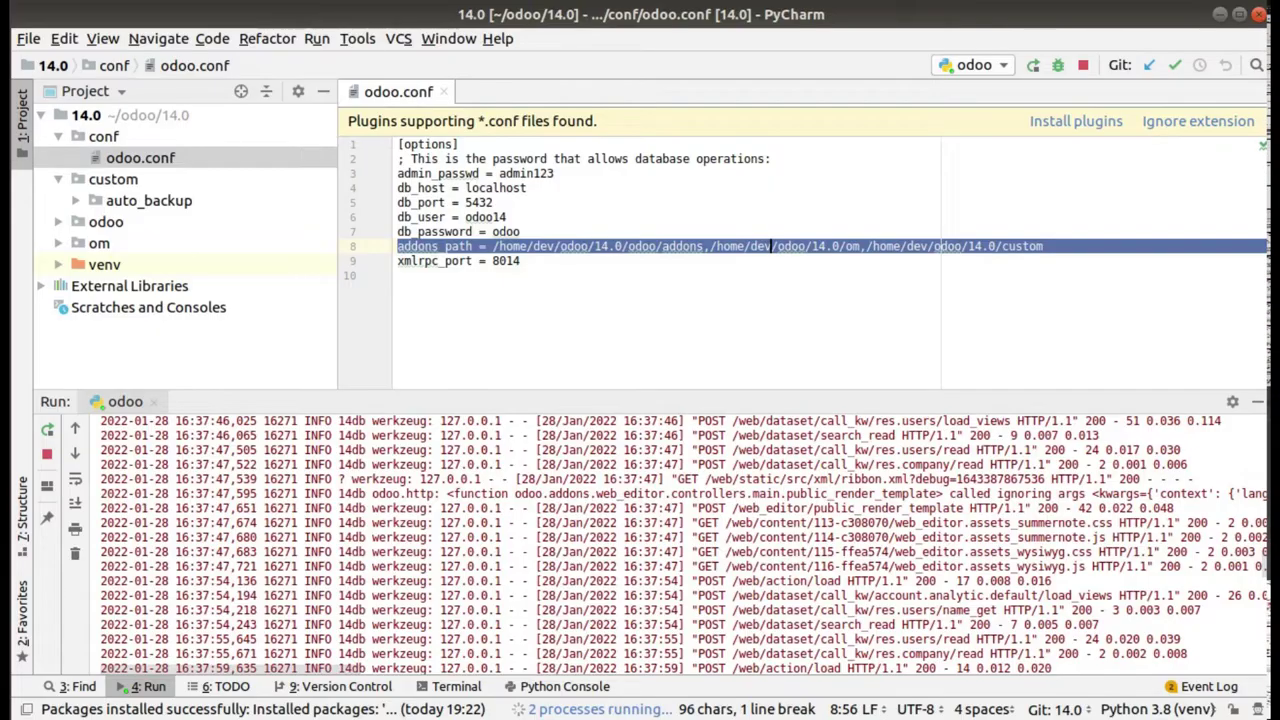
Switch to the local Odoo instance in the browser, search its Apps for "auto", and open the Database auto-backup module's information
{"action": "left_click", "coordinate": [8, 155]}
{"action": "left_click", "coordinate": [287, 24]}
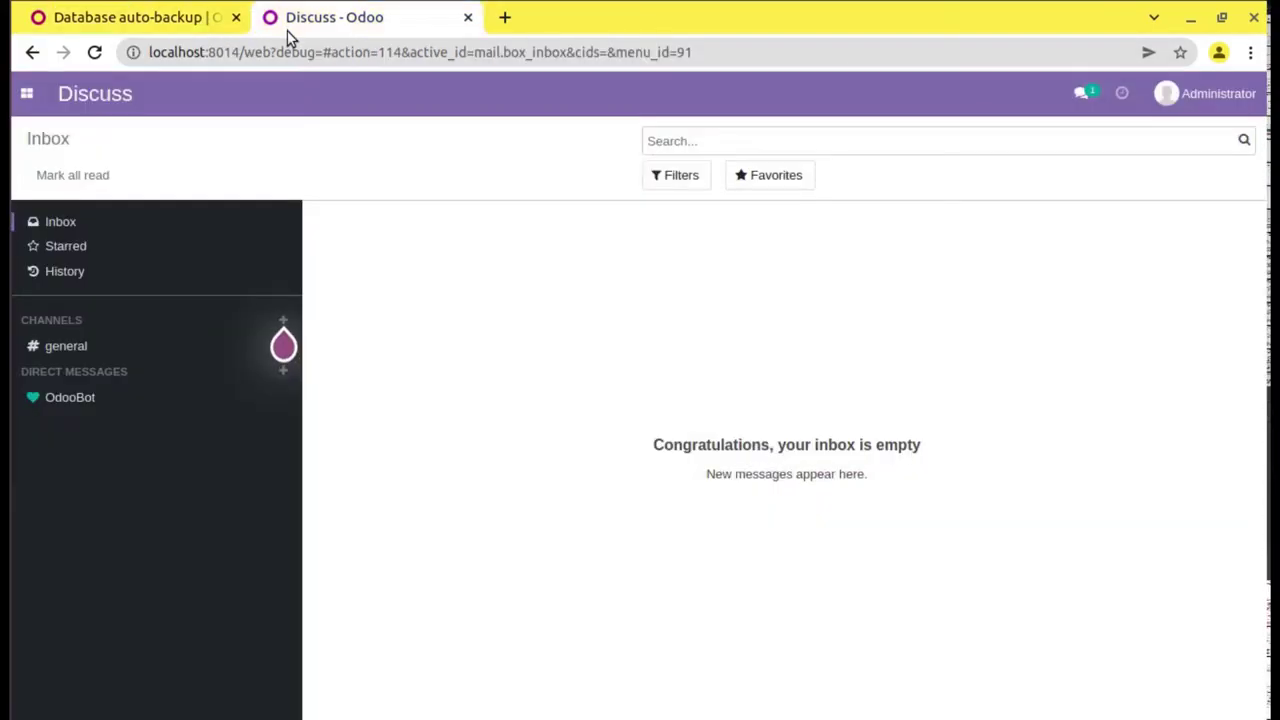
{"action": "left_click", "coordinate": [40, 95]}
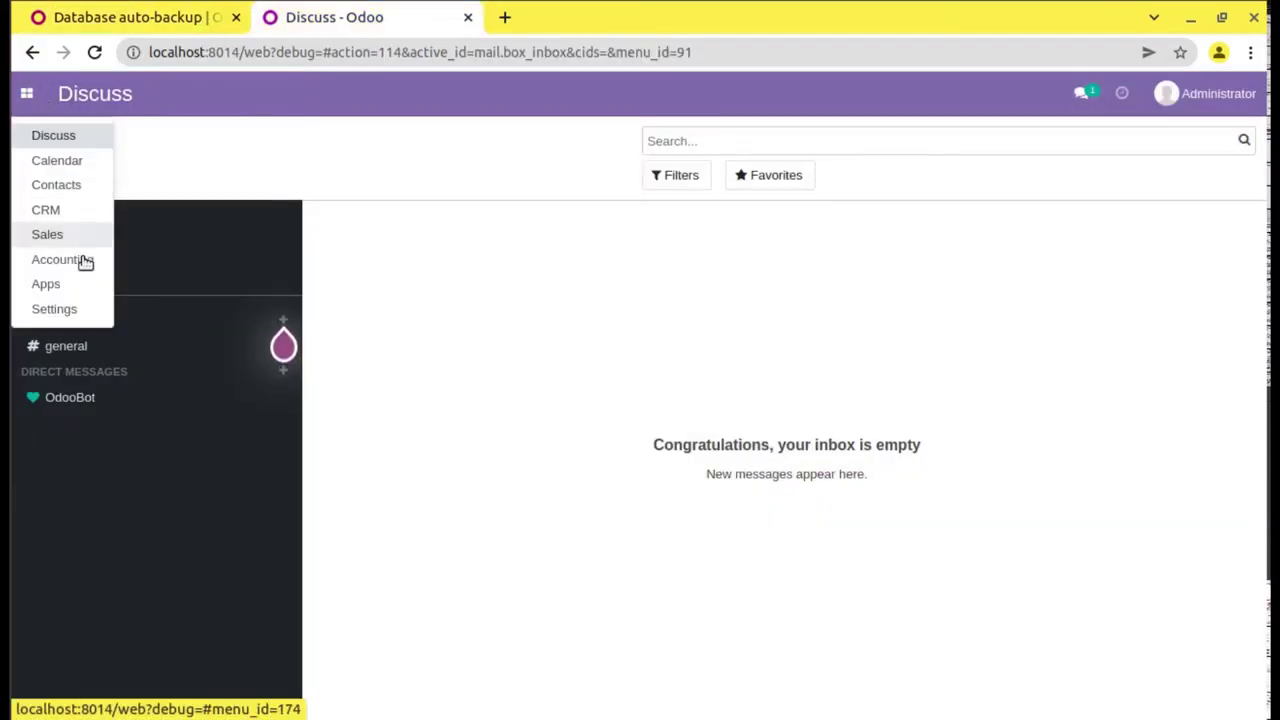
{"action": "left_click", "coordinate": [75, 285]}
{"action": "left_click", "coordinate": [705, 140]}
{"action": "type", "text": "auto"}
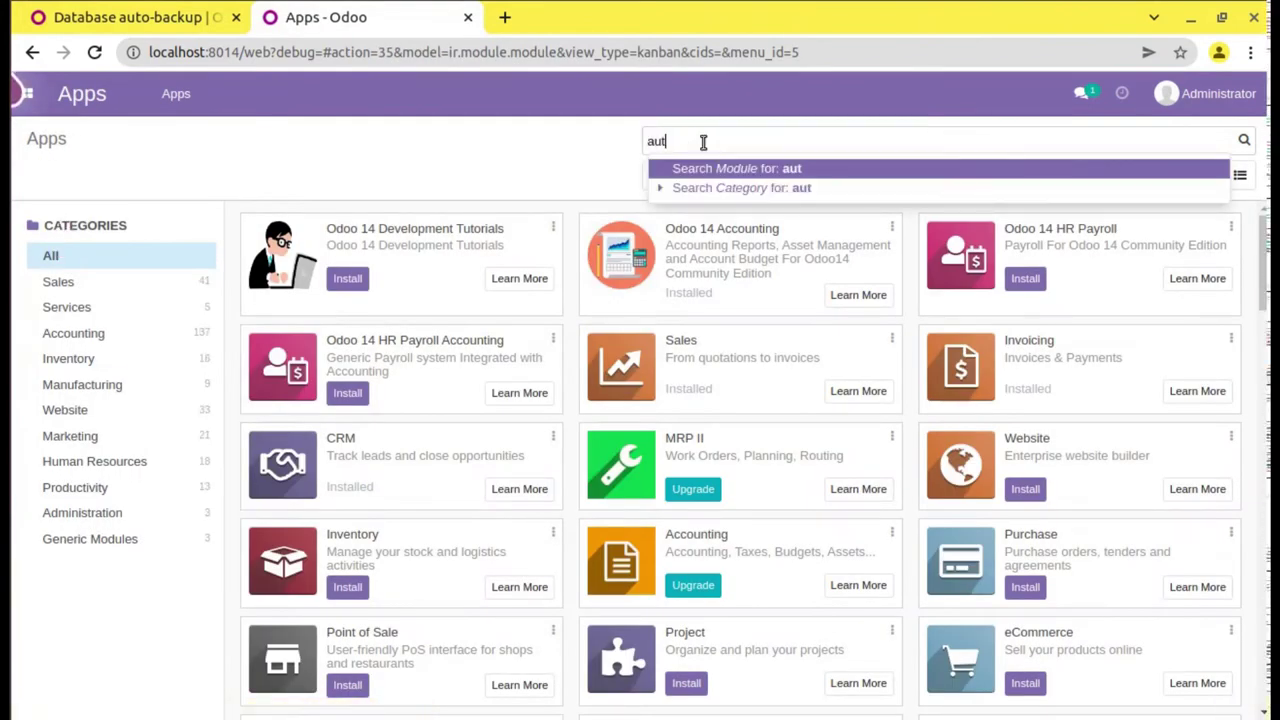
{"action": "key", "text": "Return"}
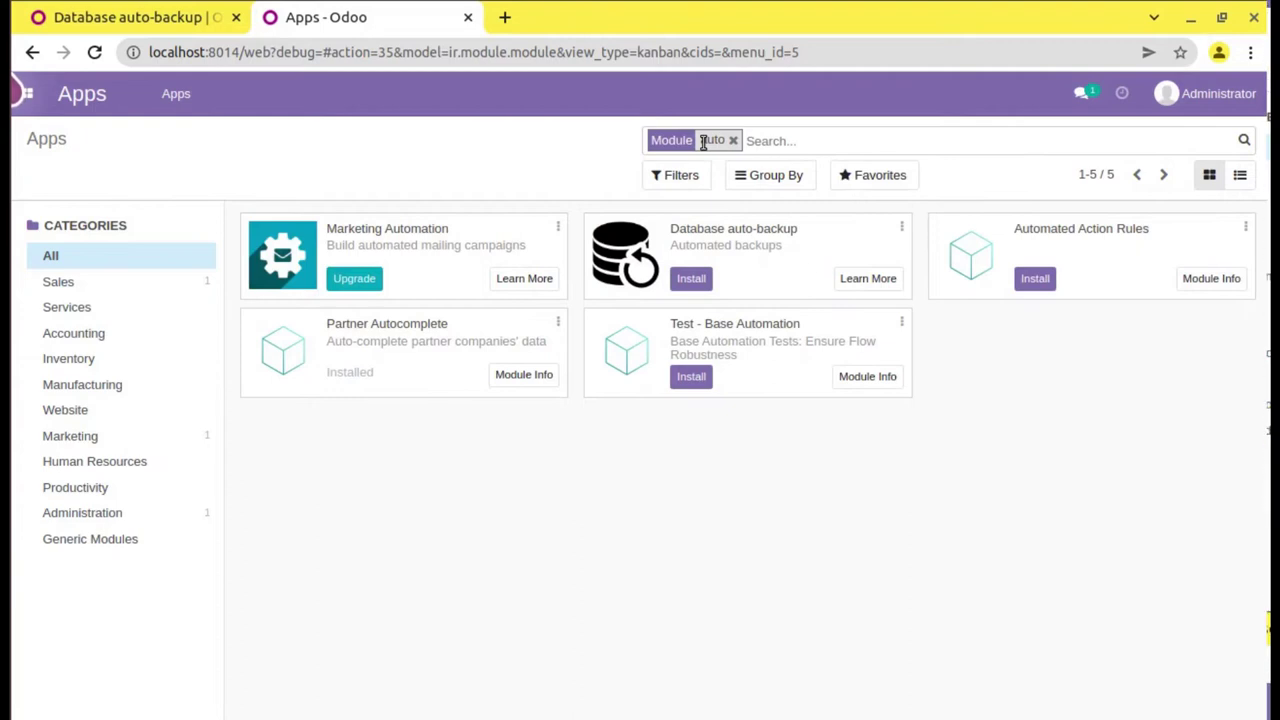
{"action": "left_click", "coordinate": [901, 227]}
{"action": "left_click", "coordinate": [866, 258]}
Switch to PyCharm, open __manifest__.py in custom/auto_backup, and enlarge the code area to read the module's description
{"action": "key", "text": "ctrl+Tab"}
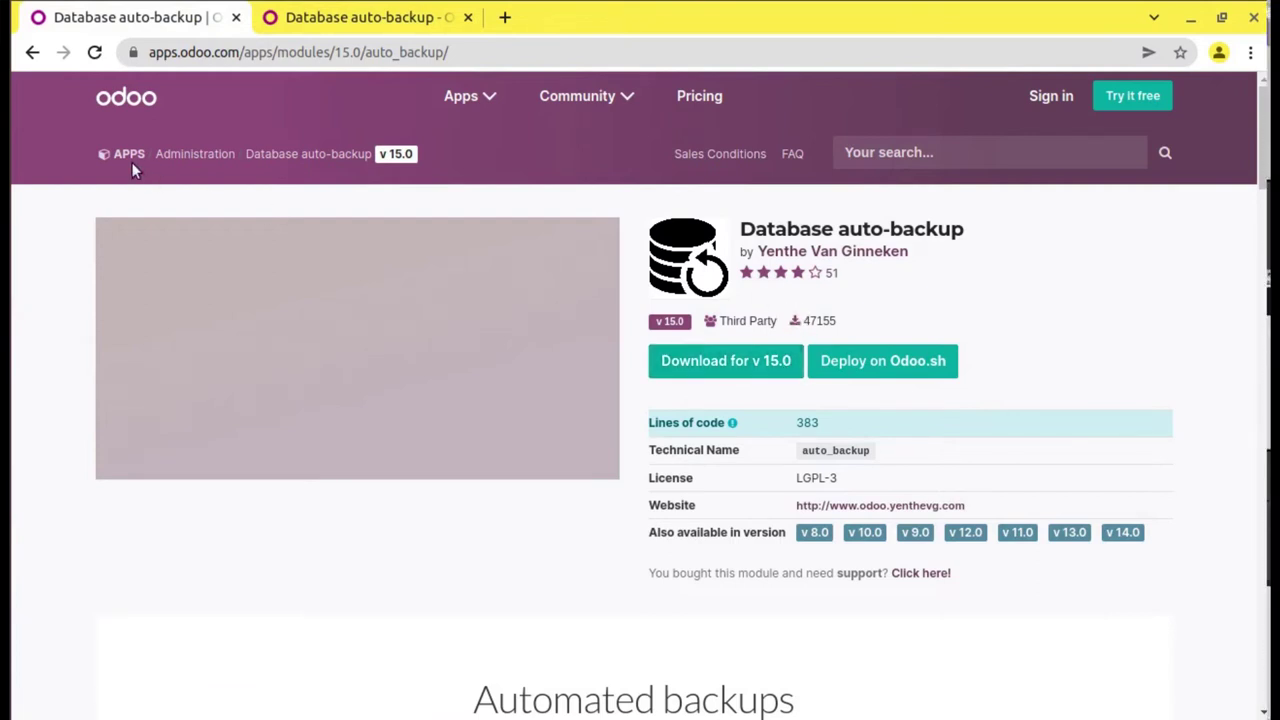
{"action": "key", "text": "alt+Tab"}
{"action": "double_click", "coordinate": [163, 200]}
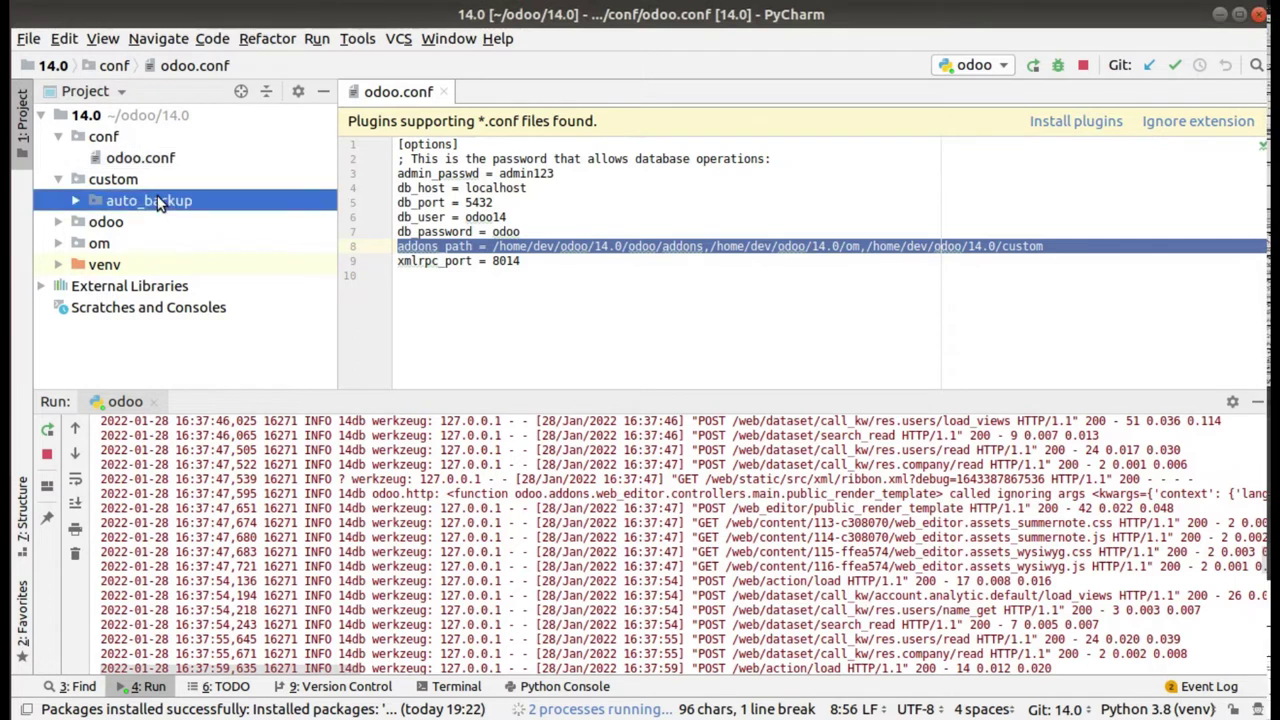
{"action": "scroll", "coordinate": [203, 316], "scroll_direction": "down", "scroll_amount": 2}
{"action": "double_click", "coordinate": [200, 273]}
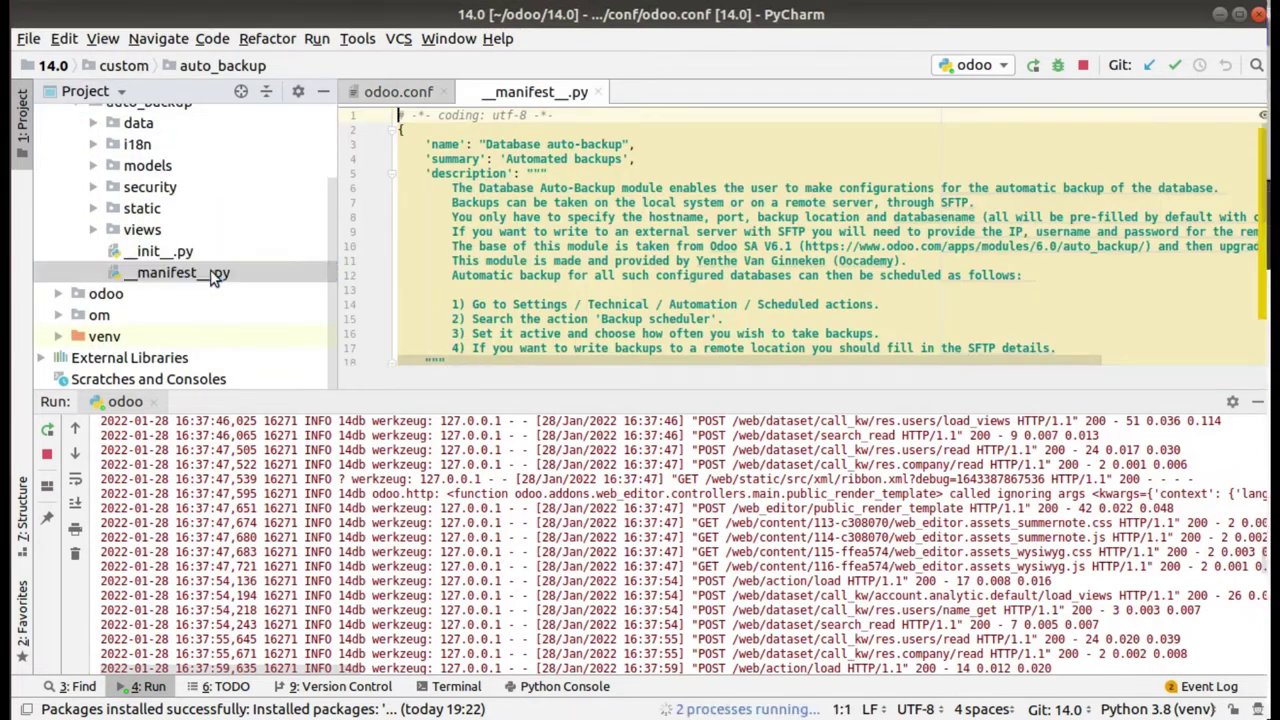
{"action": "left_click_drag", "start_coordinate": [738, 396], "coordinate": [734, 537]}
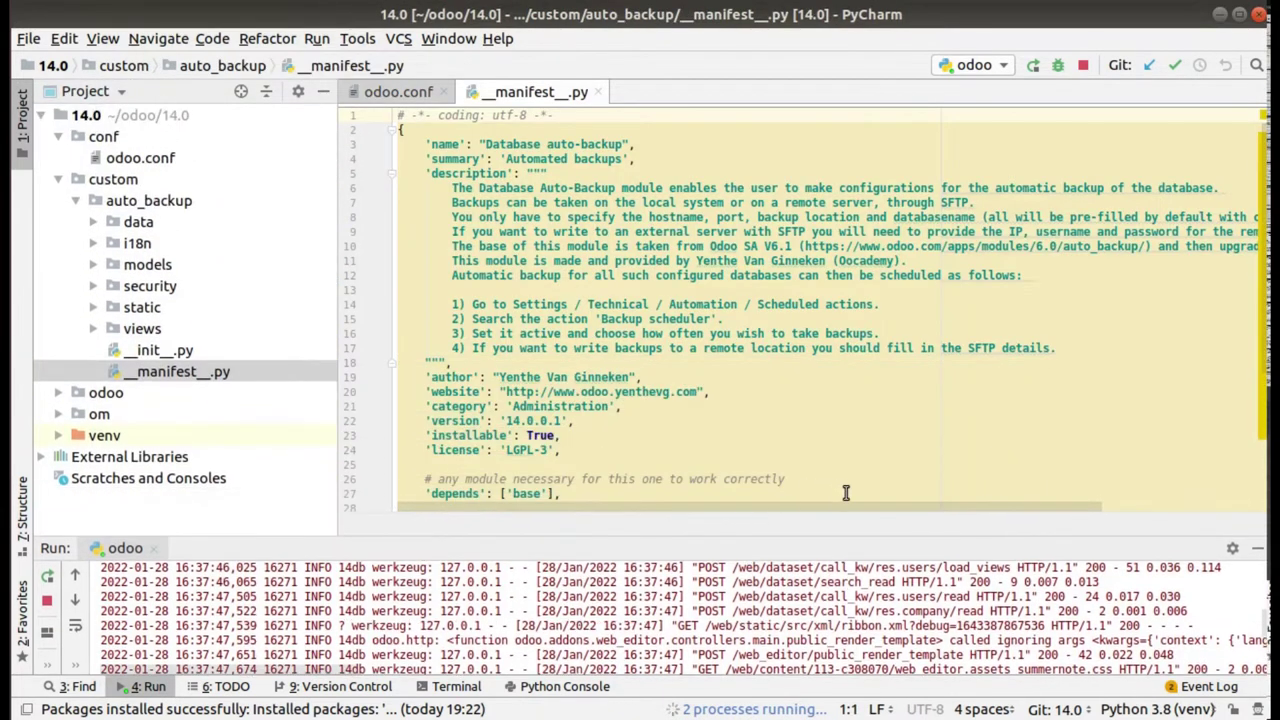
{"action": "left_click_drag", "start_coordinate": [866, 510], "coordinate": [440, 363]}
Search the auto_backup directory for "param" and highlight paramiko in the import statement of db_backup.py
{"action": "right_click", "coordinate": [194, 205]}
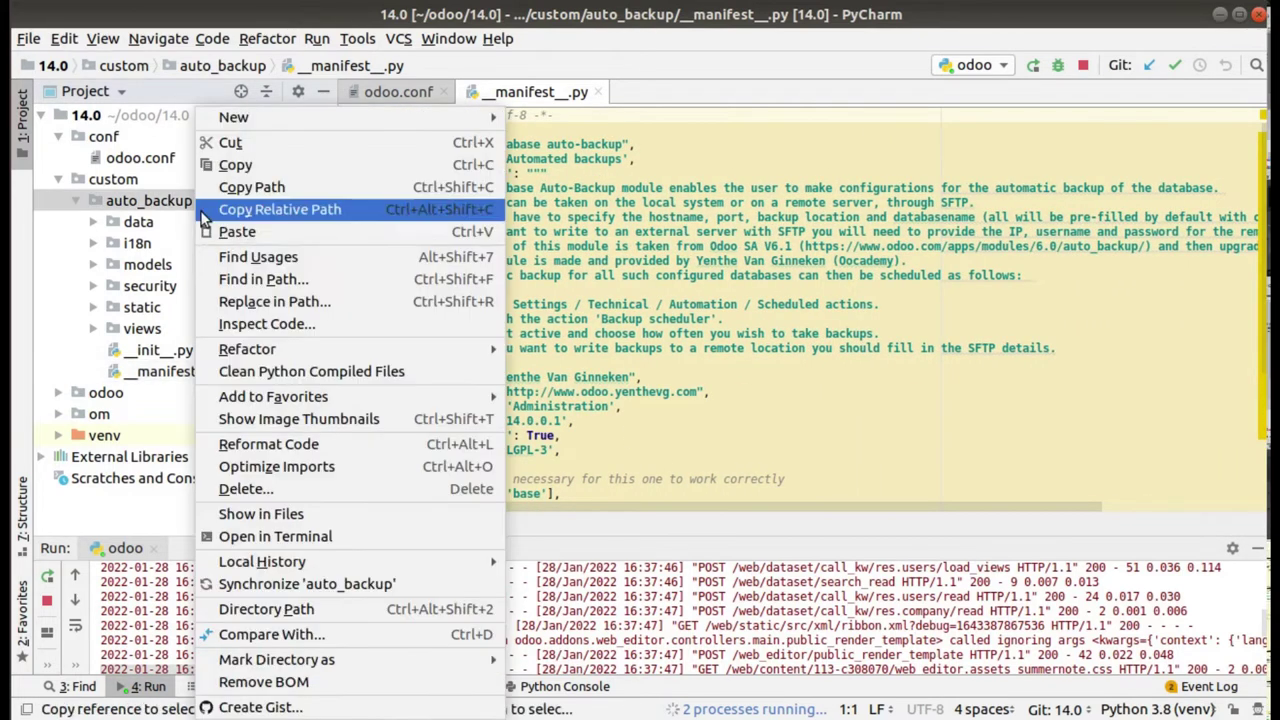
{"action": "left_click", "coordinate": [262, 278]}
{"action": "type", "text": "param"}
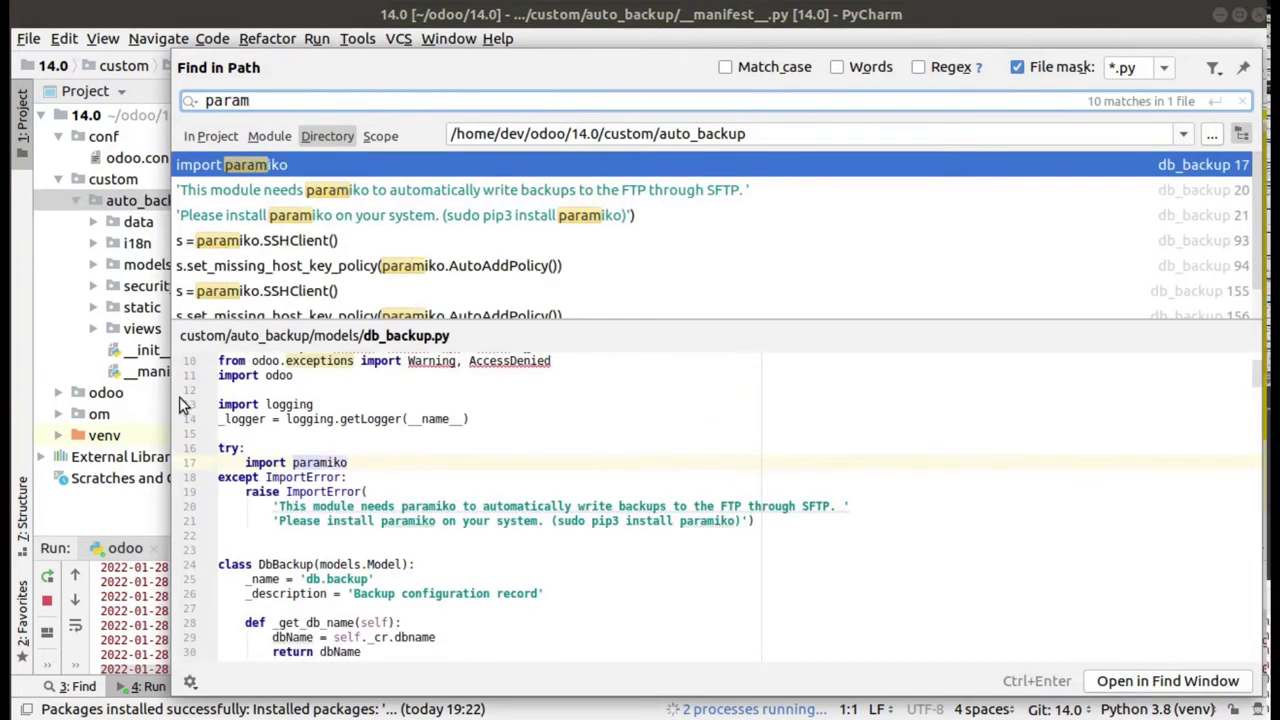
{"action": "double_click", "coordinate": [305, 463]}
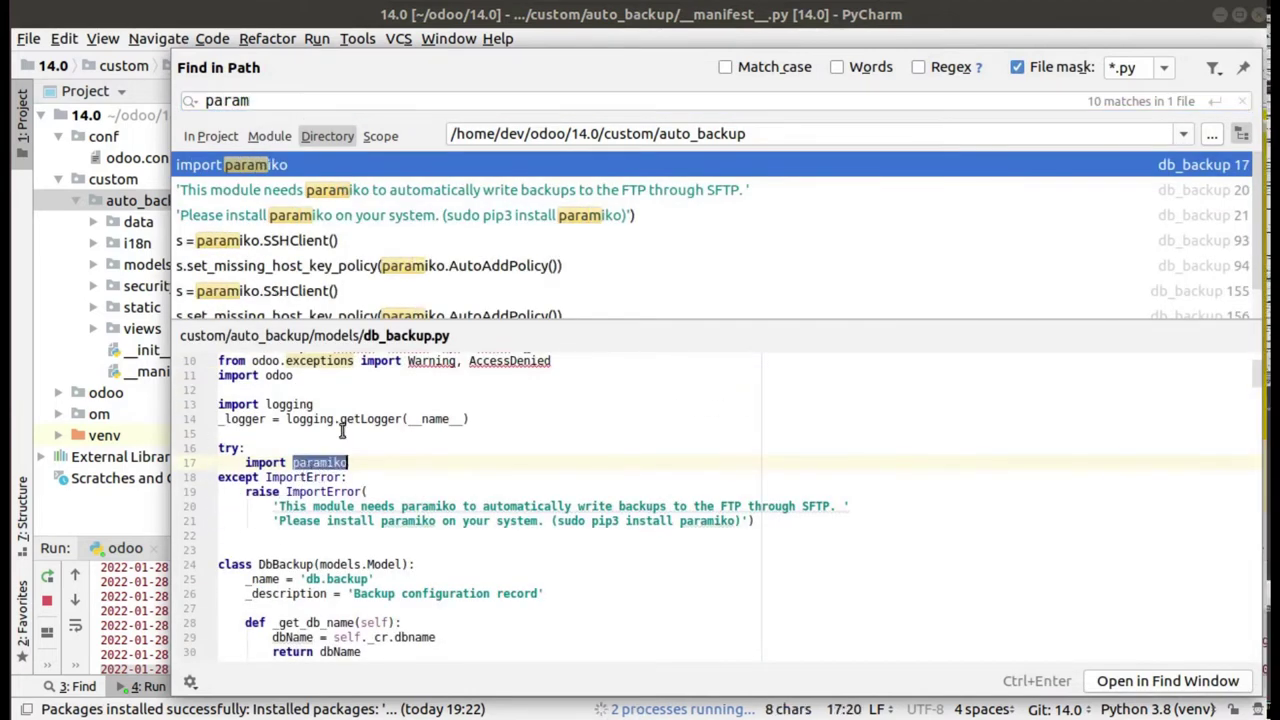
Search the auto_backup directory for "pysftp" and "sftp", view the external server match in db_backup.py, and close the search
{"action": "double_click", "coordinate": [310, 99]}
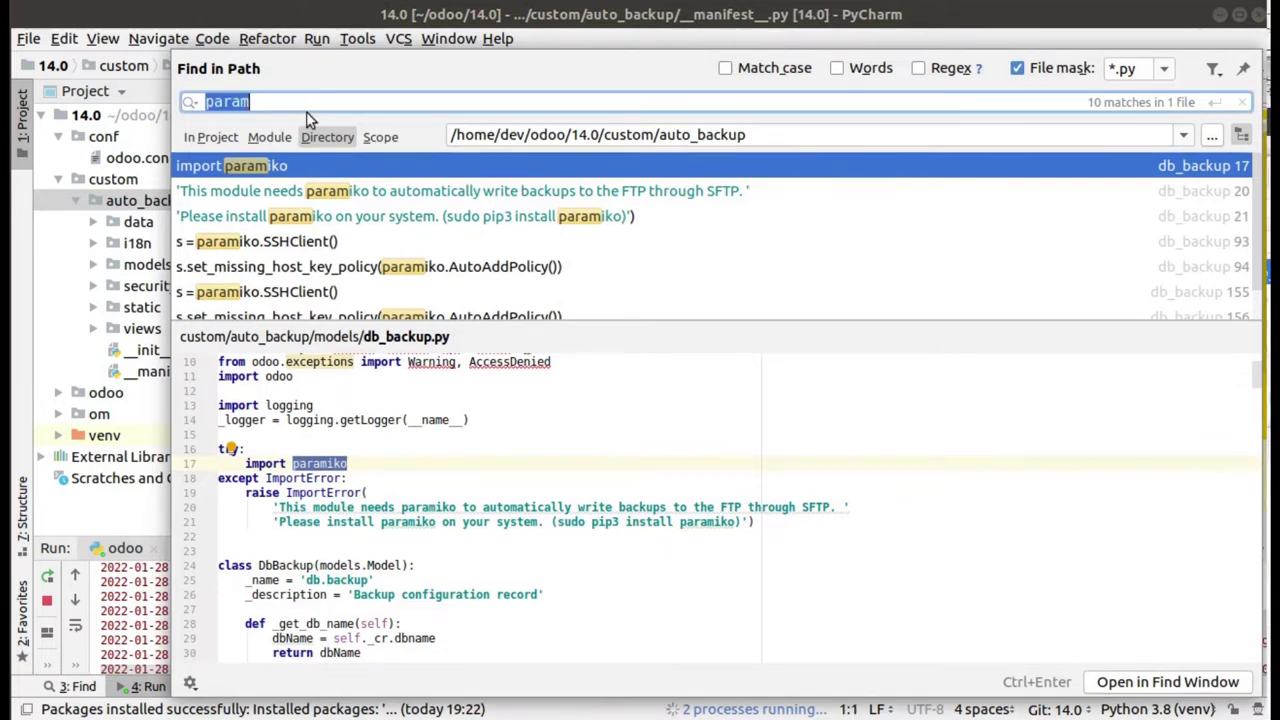
{"action": "type", "text": "pysftp"}
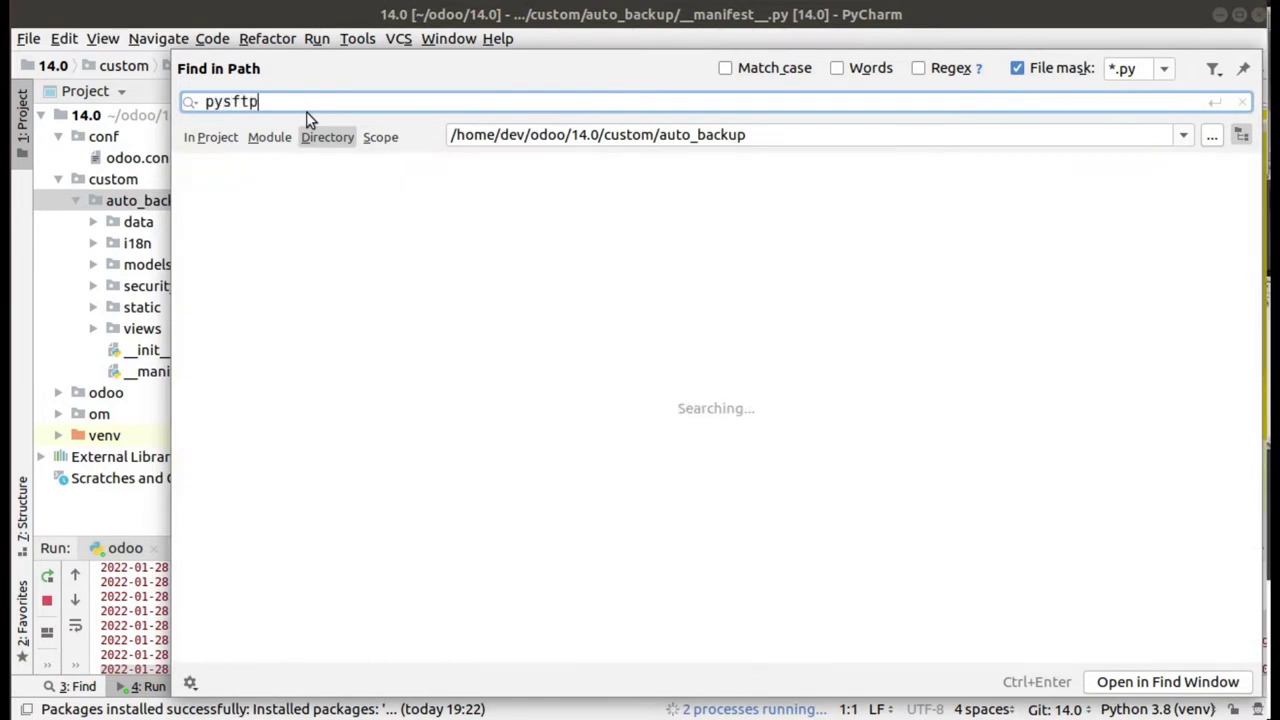
{"action": "left_click_drag", "start_coordinate": [231, 101], "coordinate": [334, 128]}
{"action": "key", "text": "Left"}
{"action": "key", "text": "Left"}
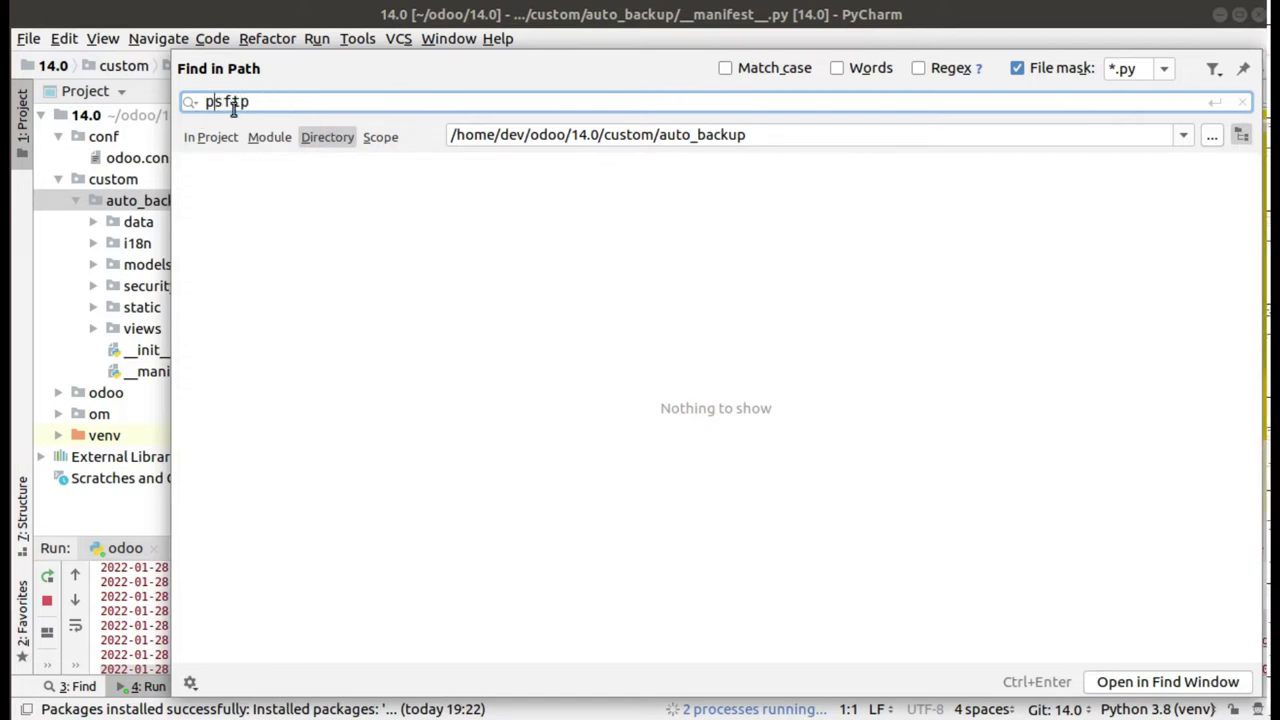
{"action": "key", "text": "BackSpace"}
{"action": "key", "text": "BackSpace"}
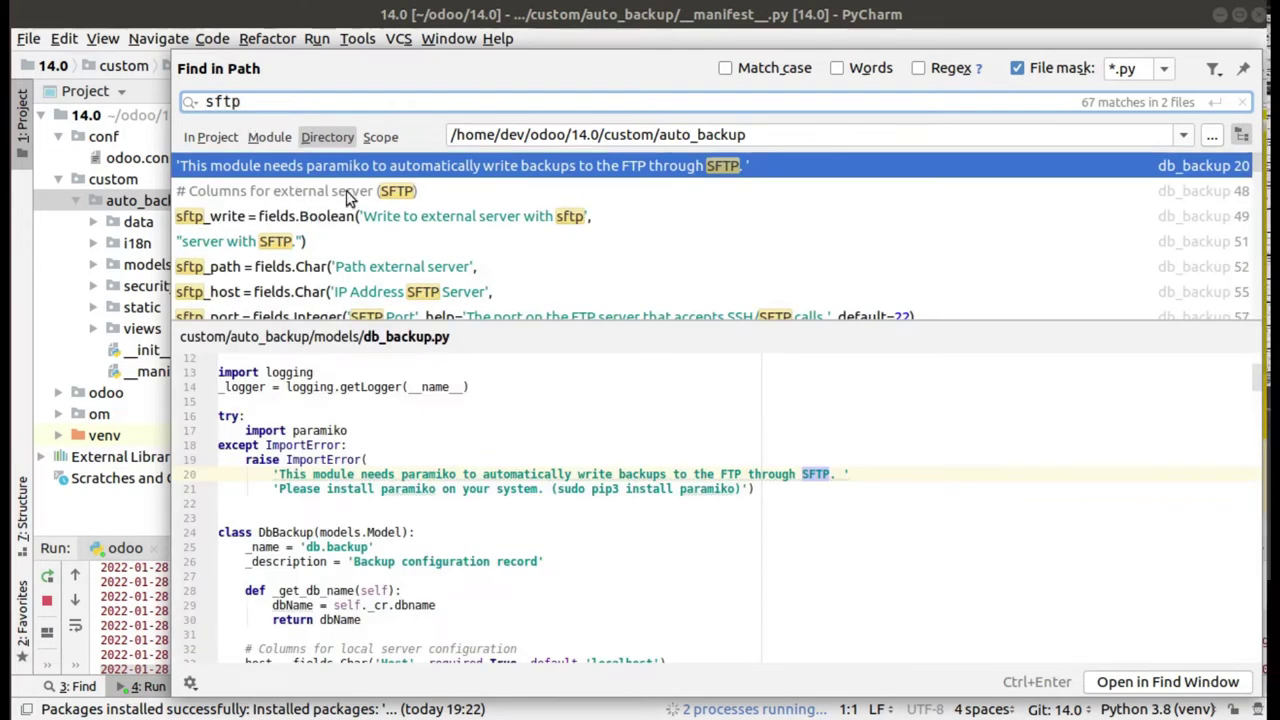
{"action": "key", "text": "Down"}
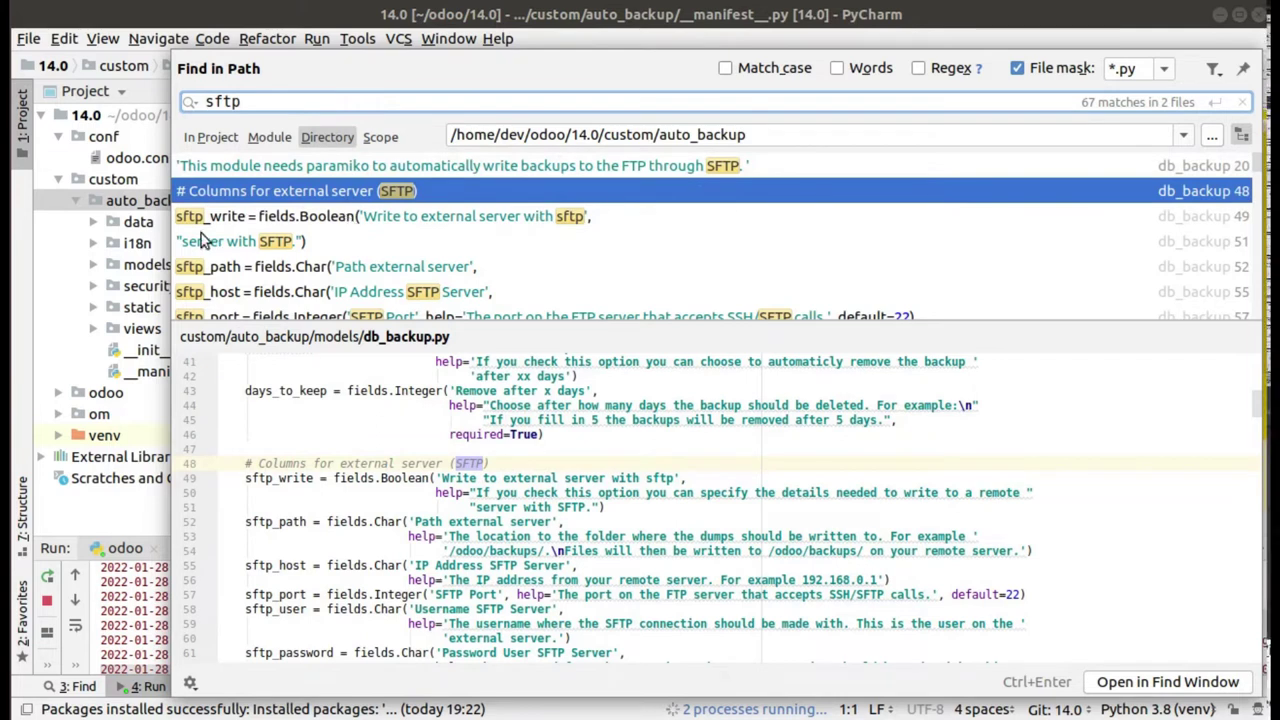
{"action": "left_click", "coordinate": [82, 203]}
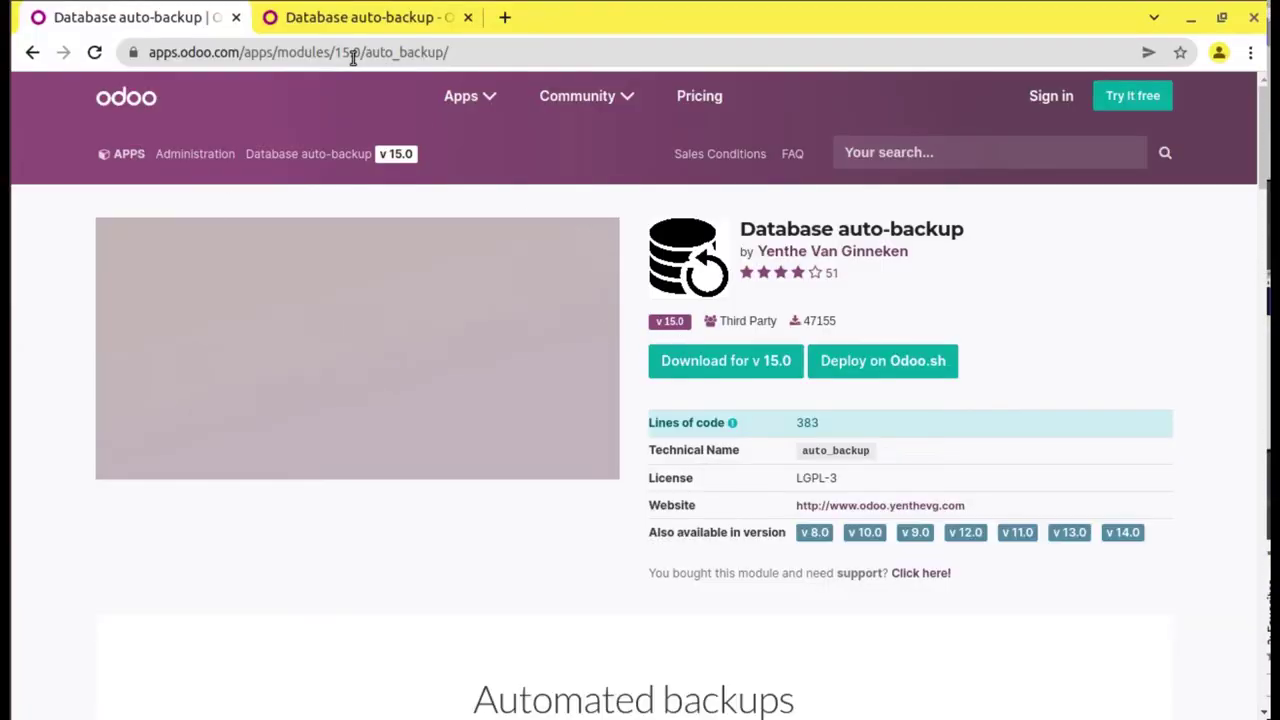
Switch to the local Odoo instance in the browser and install the Database auto-backup module
{"action": "left_click", "coordinate": [321, 12]}
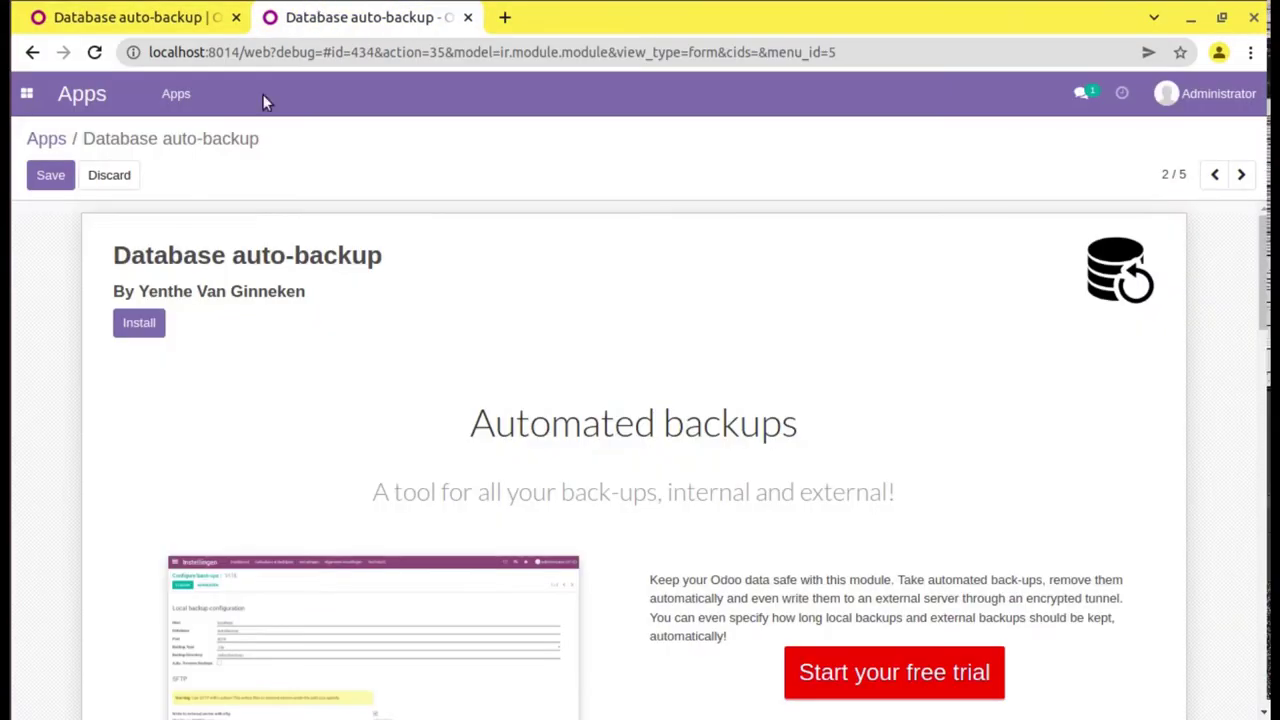
{"action": "left_click", "coordinate": [145, 323]}
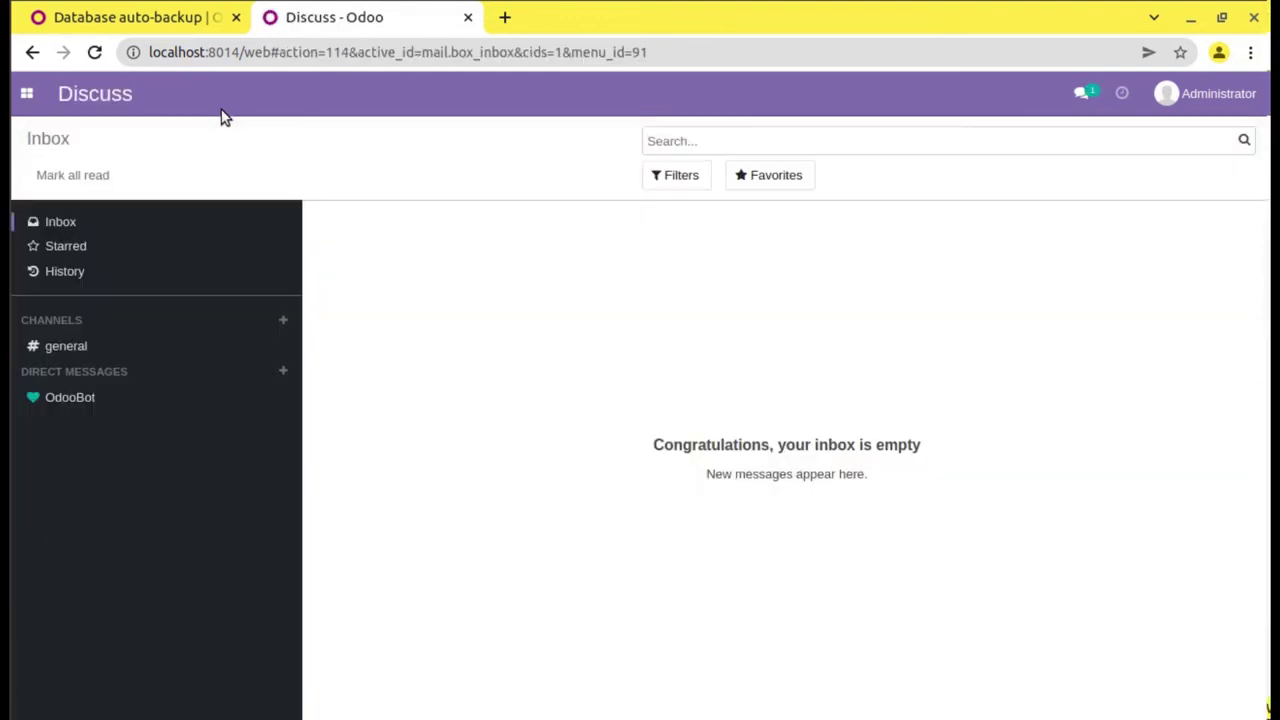
Activate the developer mode in Odoo's general settings
{"action": "left_click", "coordinate": [29, 97]}
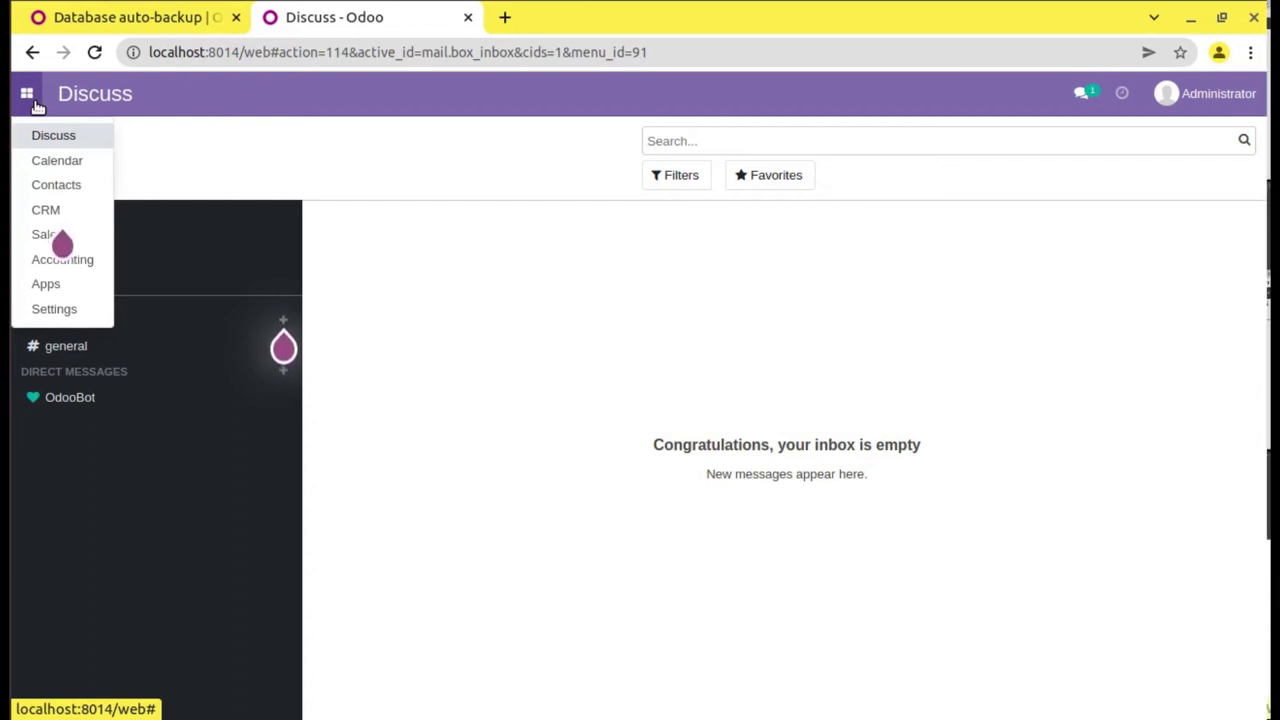
{"action": "left_click", "coordinate": [88, 309]}
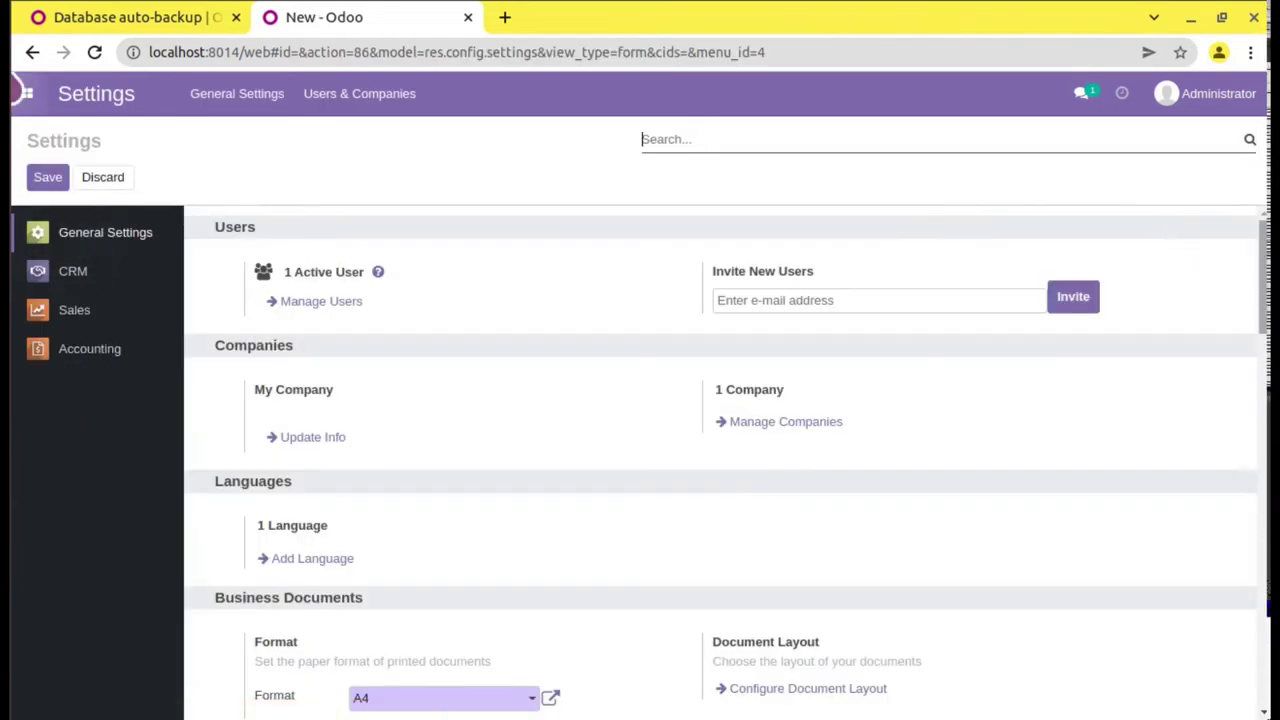
{"action": "scroll", "coordinate": [720, 460], "scroll_direction": "down", "scroll_amount": 20}
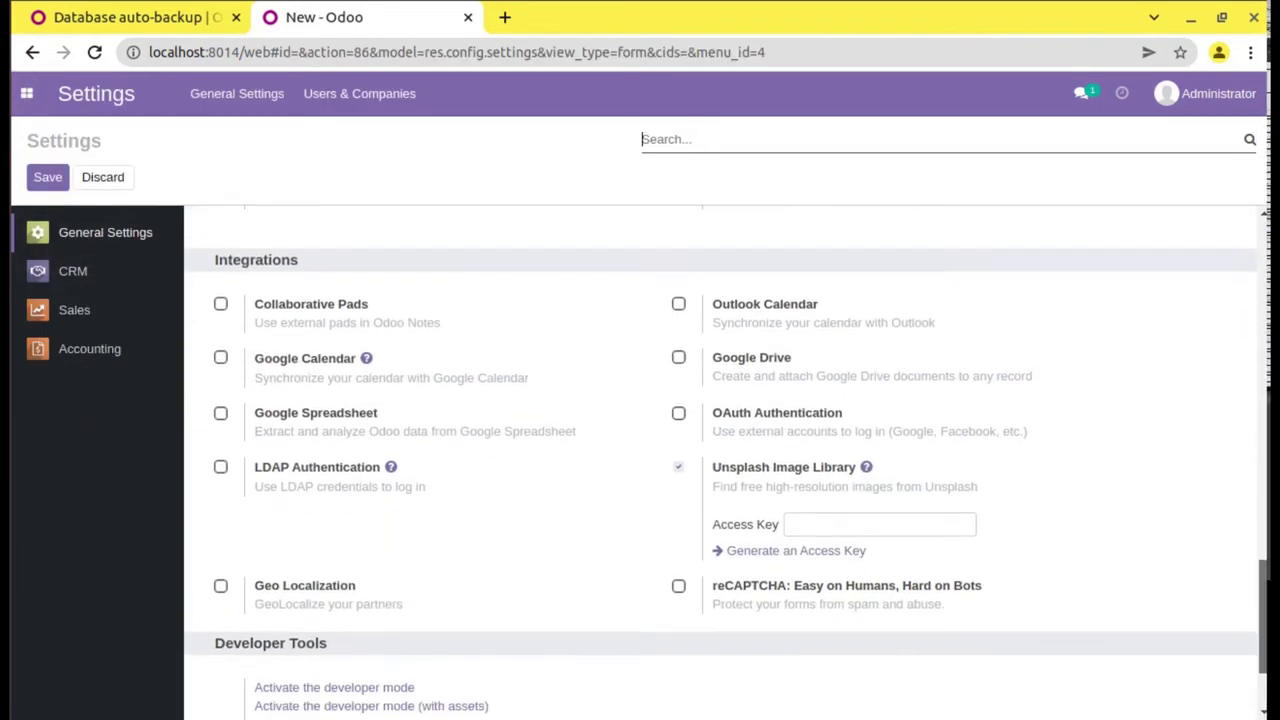
{"action": "scroll", "coordinate": [500, 580], "scroll_direction": "down", "scroll_amount": 3}
{"action": "left_click", "coordinate": [405, 543]}
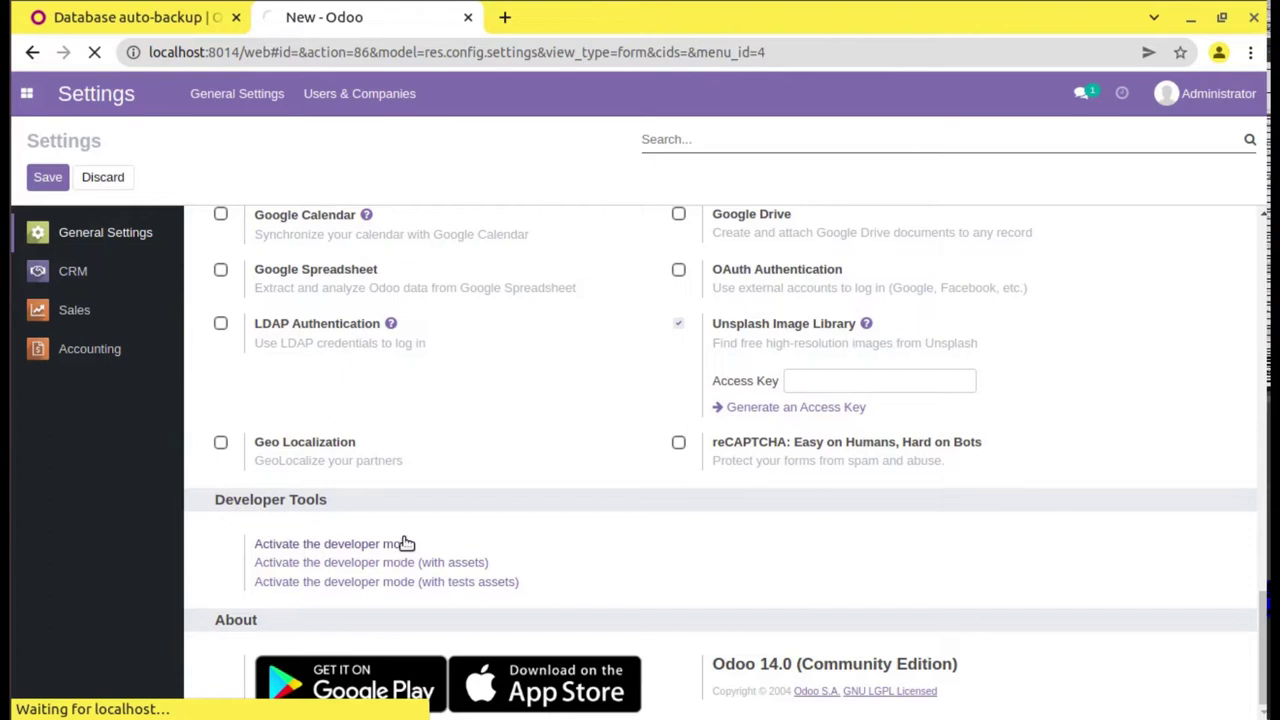
Open Configure back-ups in the technical settings and start a new backup configuration record
{"action": "left_click", "coordinate": [27, 93]}
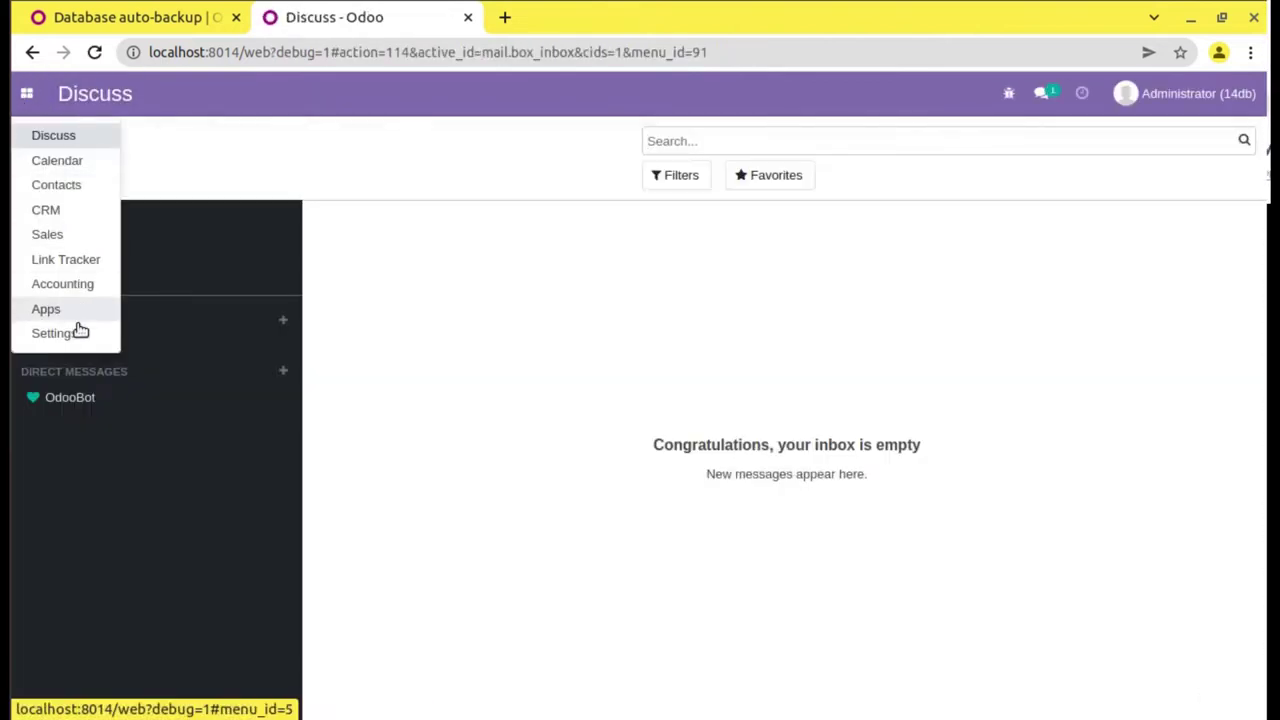
{"action": "left_click", "coordinate": [80, 331]}
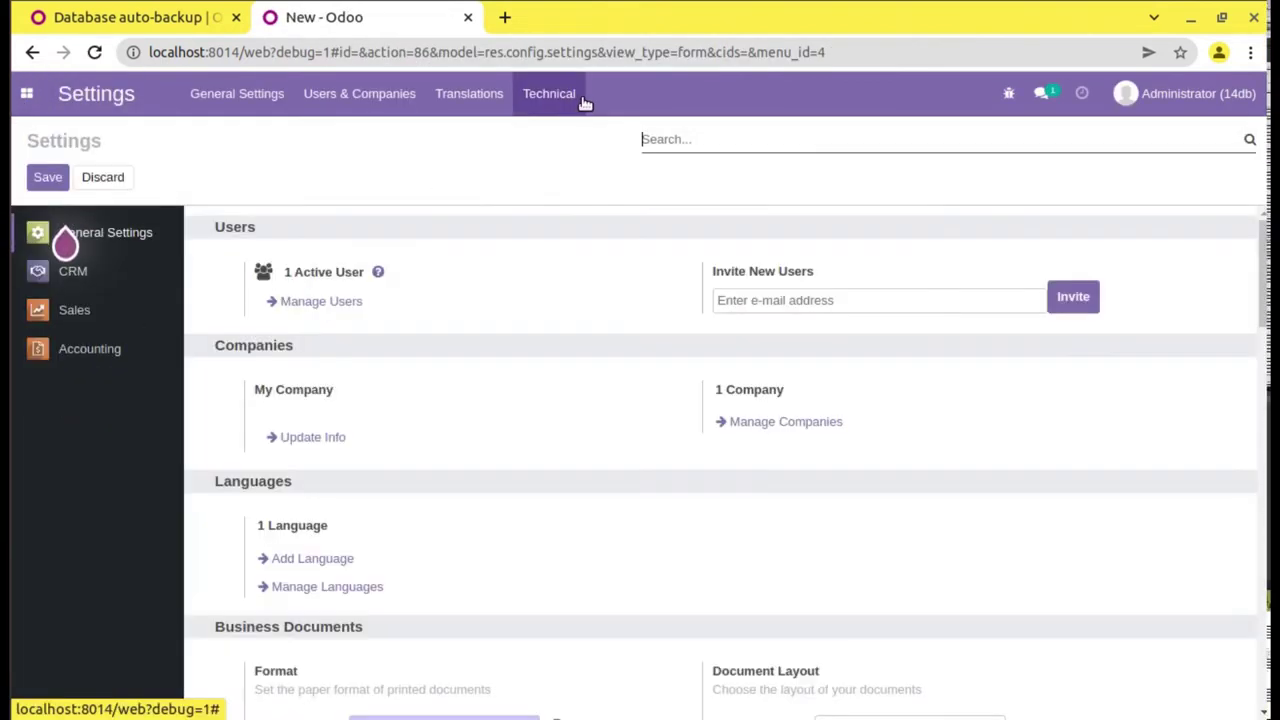
{"action": "left_click", "coordinate": [582, 98]}
{"action": "scroll", "coordinate": [567, 199], "scroll_direction": "down", "scroll_amount": 1}
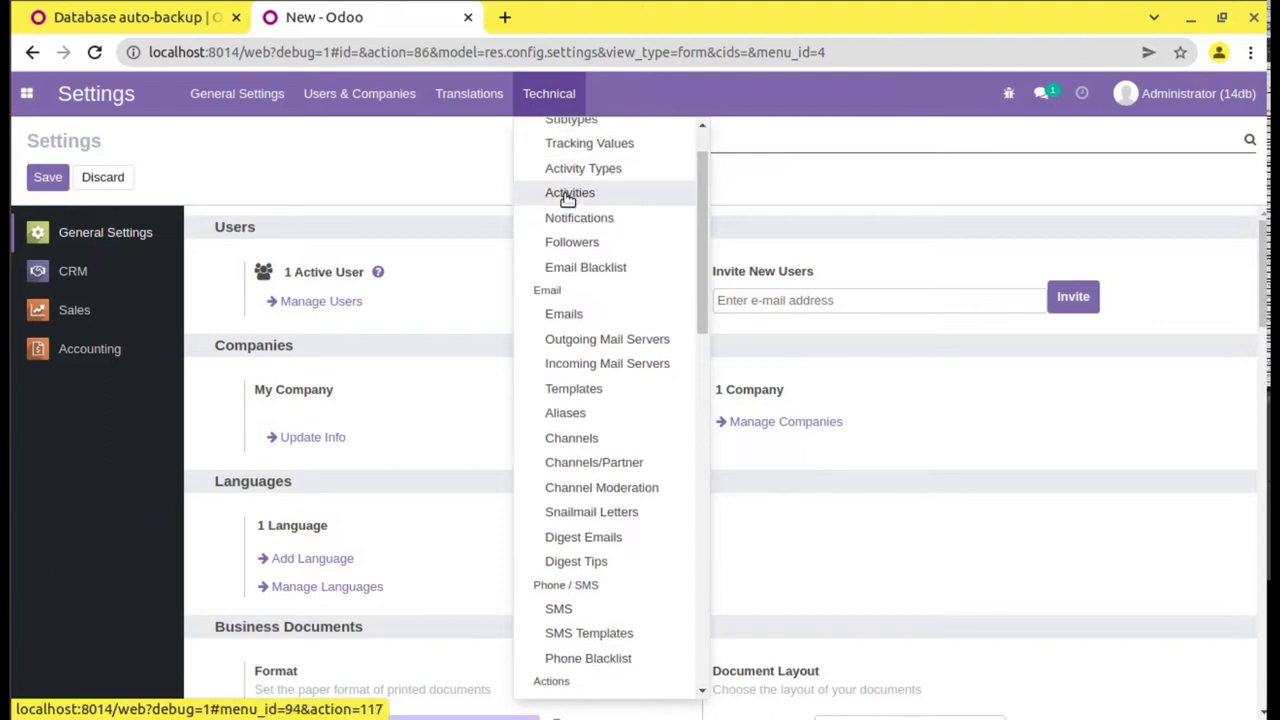
{"action": "scroll", "coordinate": [567, 199], "scroll_direction": "down", "scroll_amount": 7}
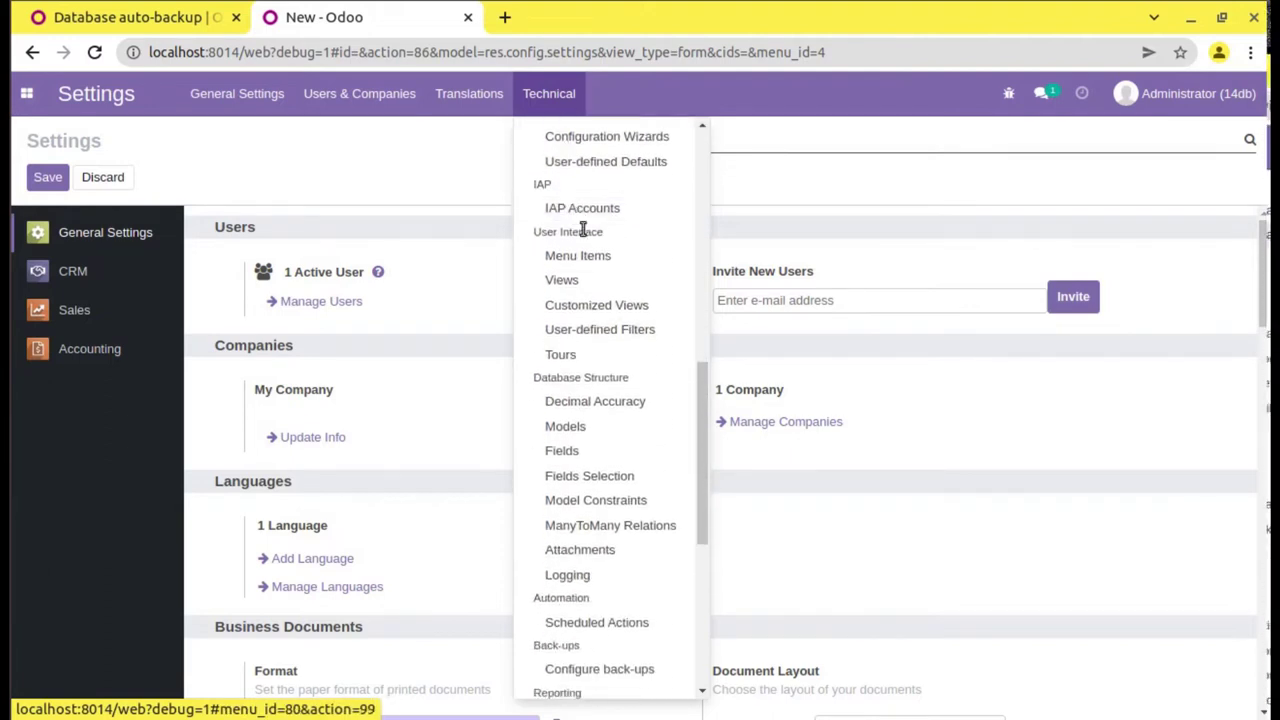
{"action": "scroll", "coordinate": [590, 266], "scroll_direction": "down", "scroll_amount": 5}
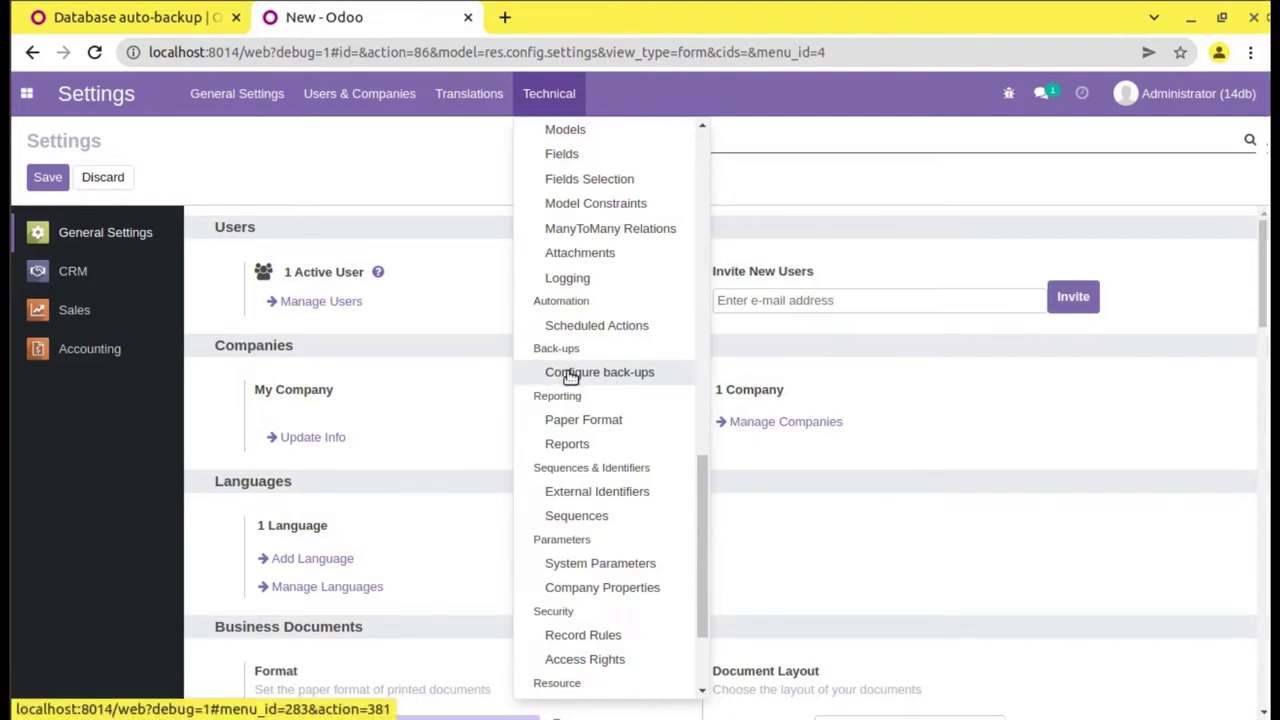
{"action": "left_click", "coordinate": [570, 374]}
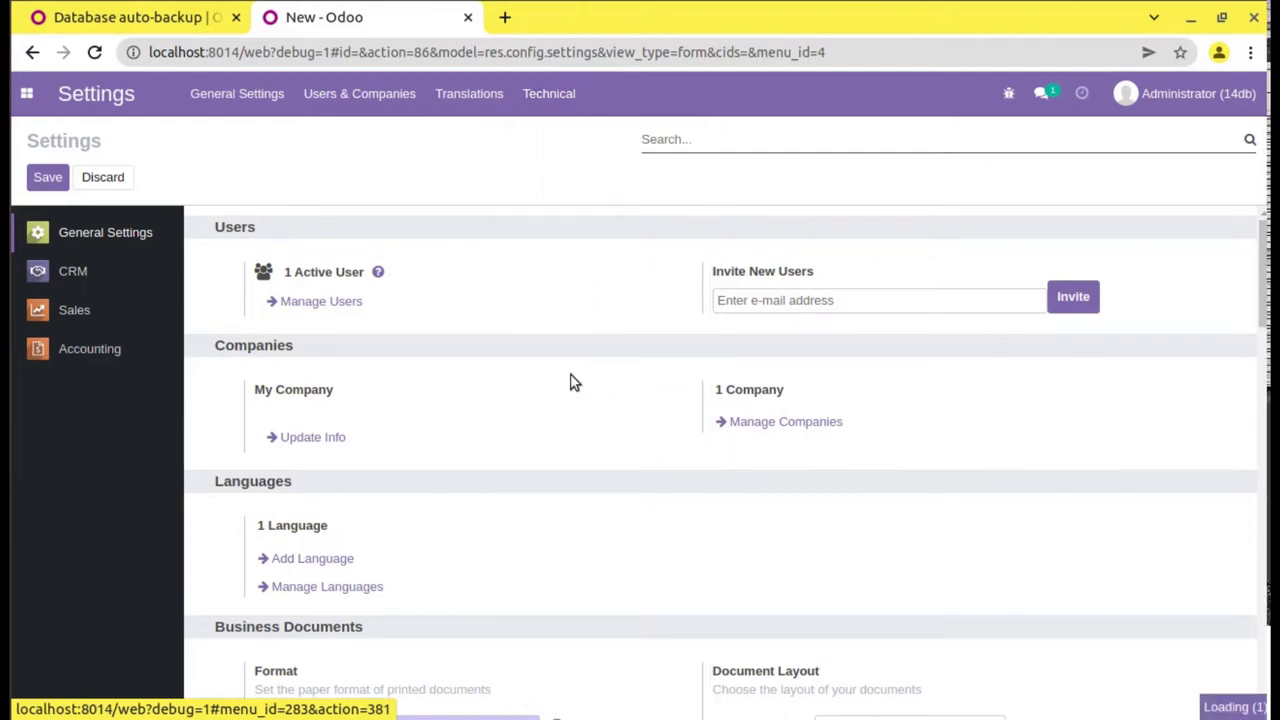
{"action": "left_click", "coordinate": [70, 188]}
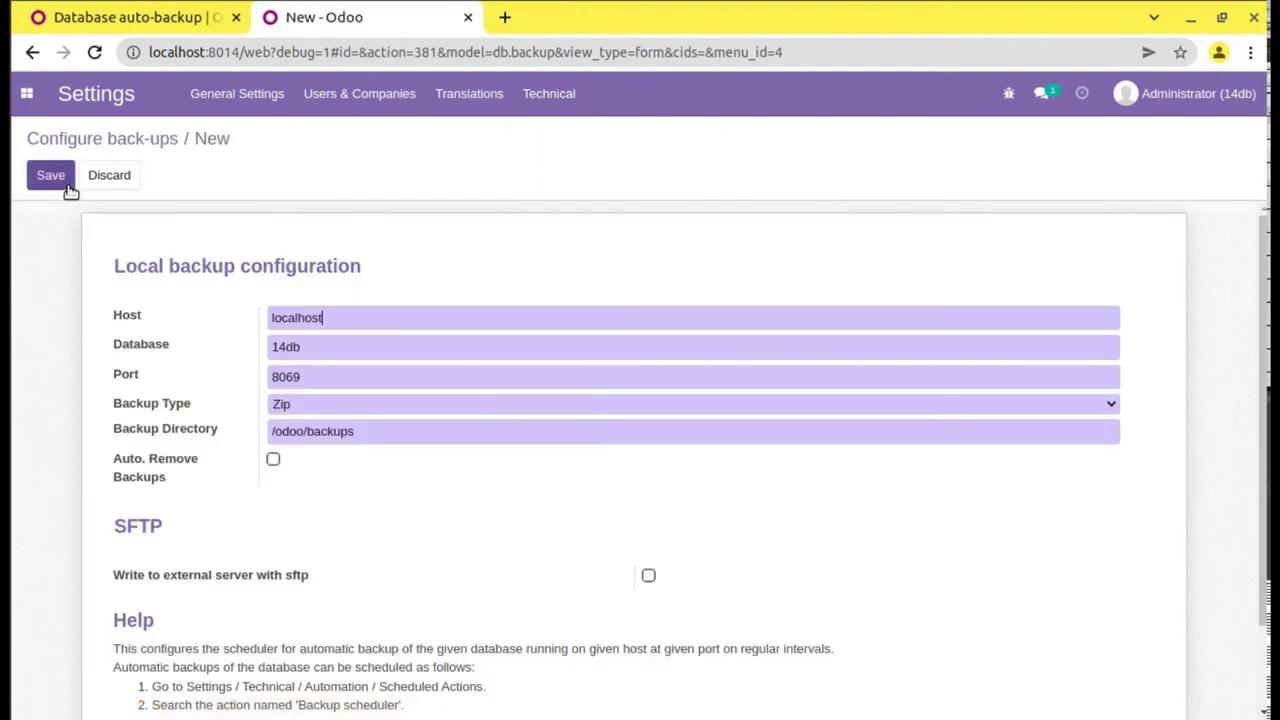
Set the port of the local backup configuration to 8014 and keep Zip as the backup type
{"action": "scroll", "coordinate": [640, 450], "scroll_direction": "down", "scroll_amount": 2}
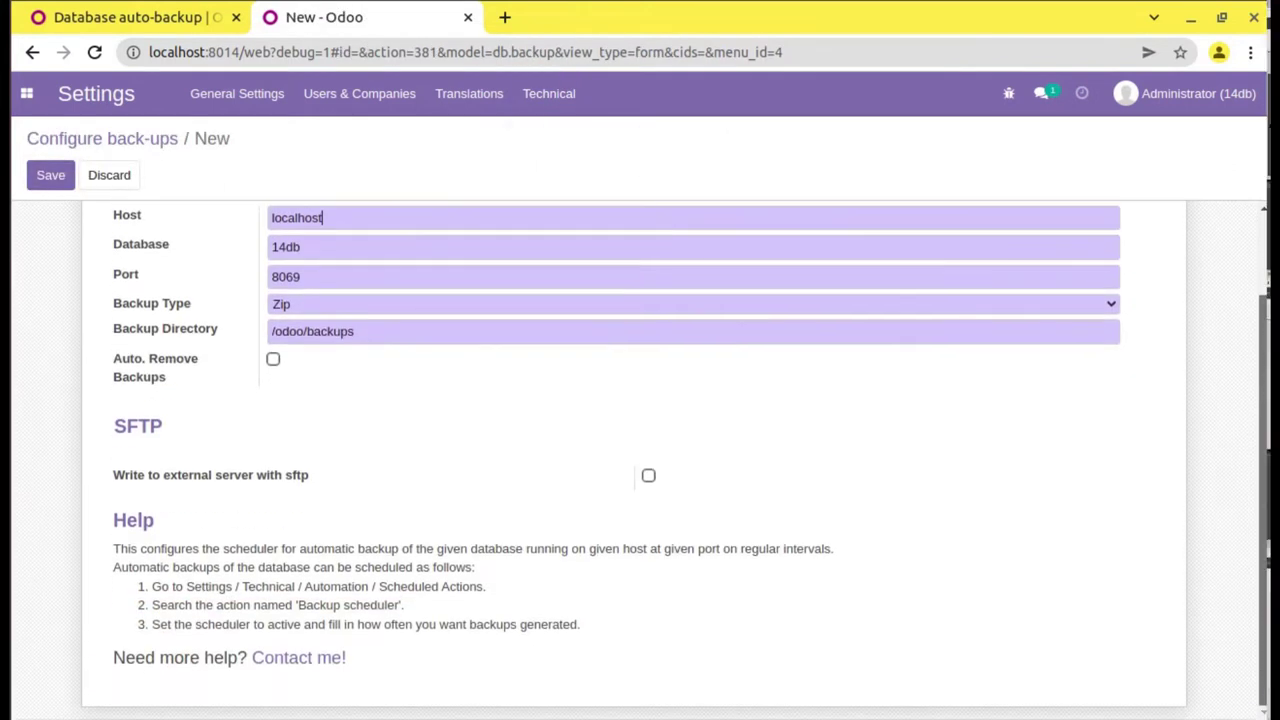
{"action": "scroll", "coordinate": [903, 371], "scroll_direction": "up", "scroll_amount": 2}
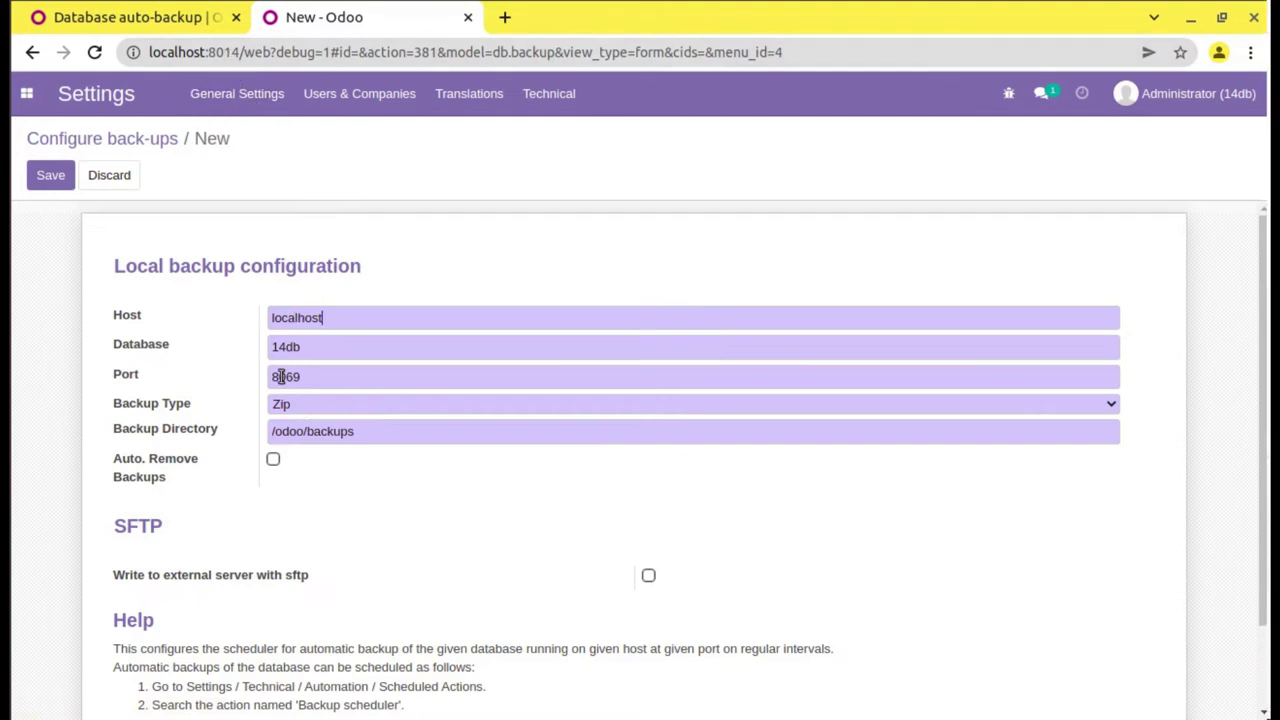
{"action": "left_click_drag", "start_coordinate": [286, 376], "coordinate": [323, 389]}
{"action": "type", "text": "14"}
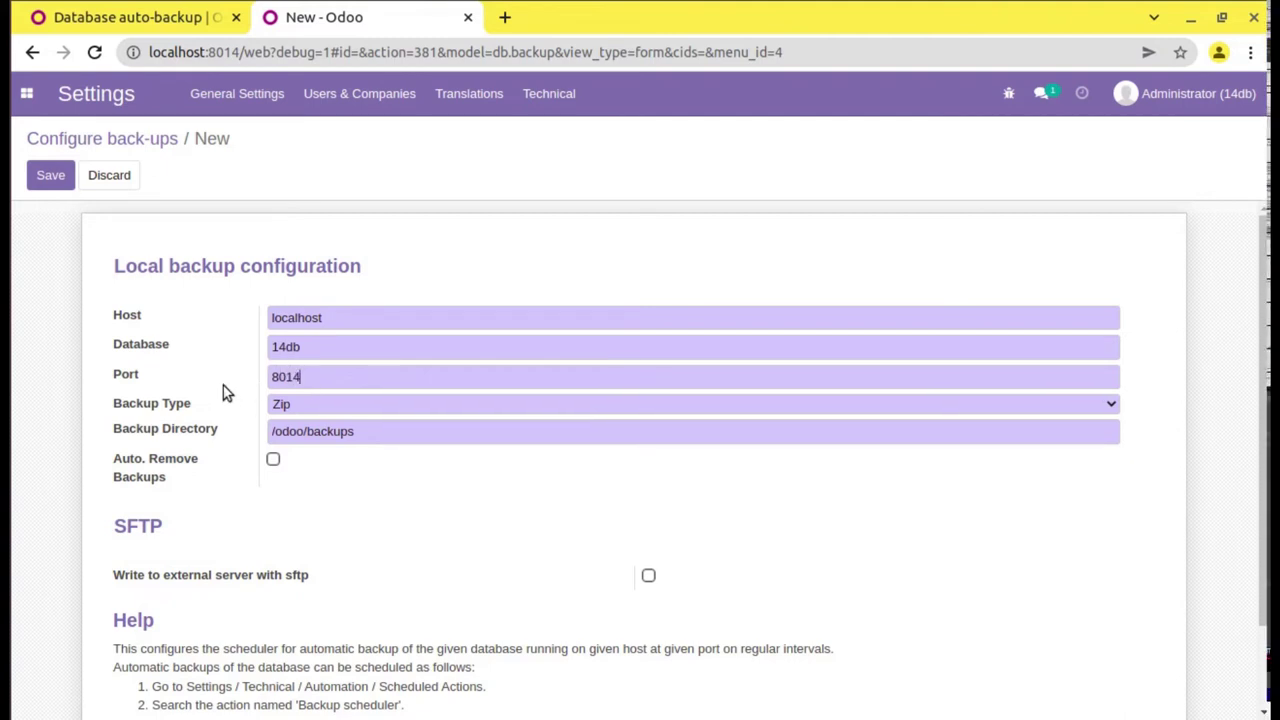
{"action": "left_click", "coordinate": [306, 405]}
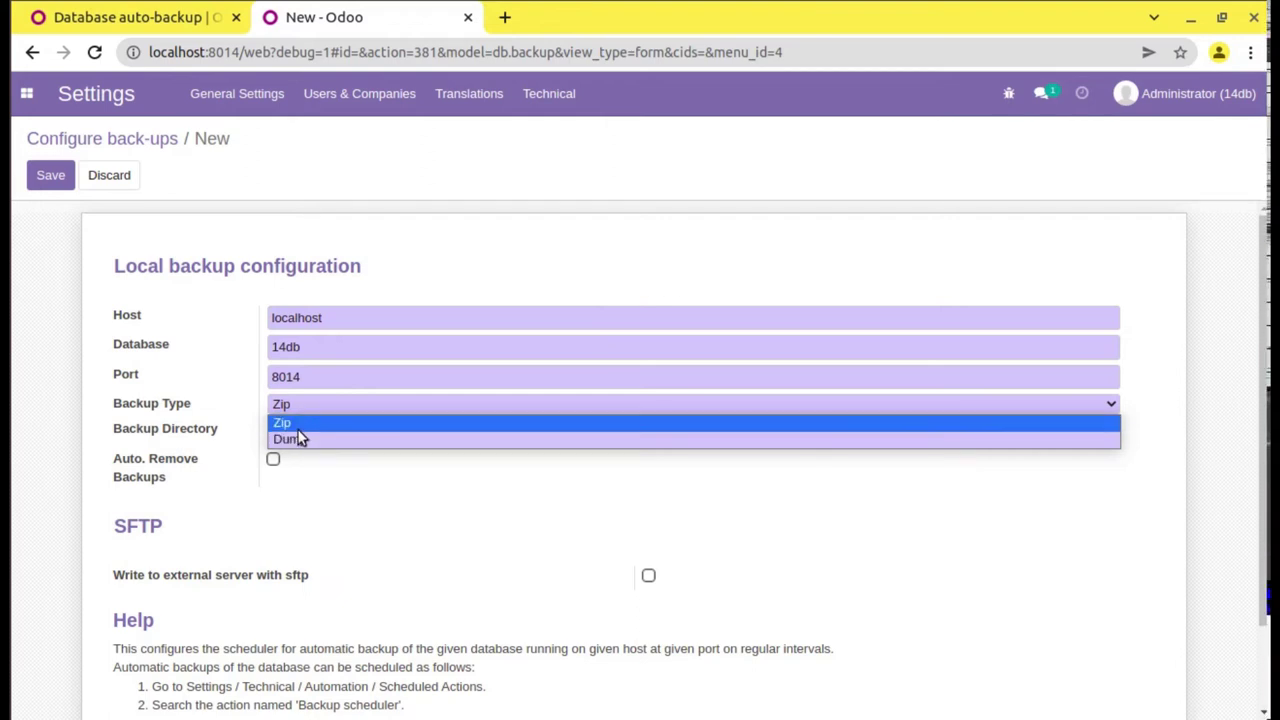
{"action": "left_click", "coordinate": [295, 422]}
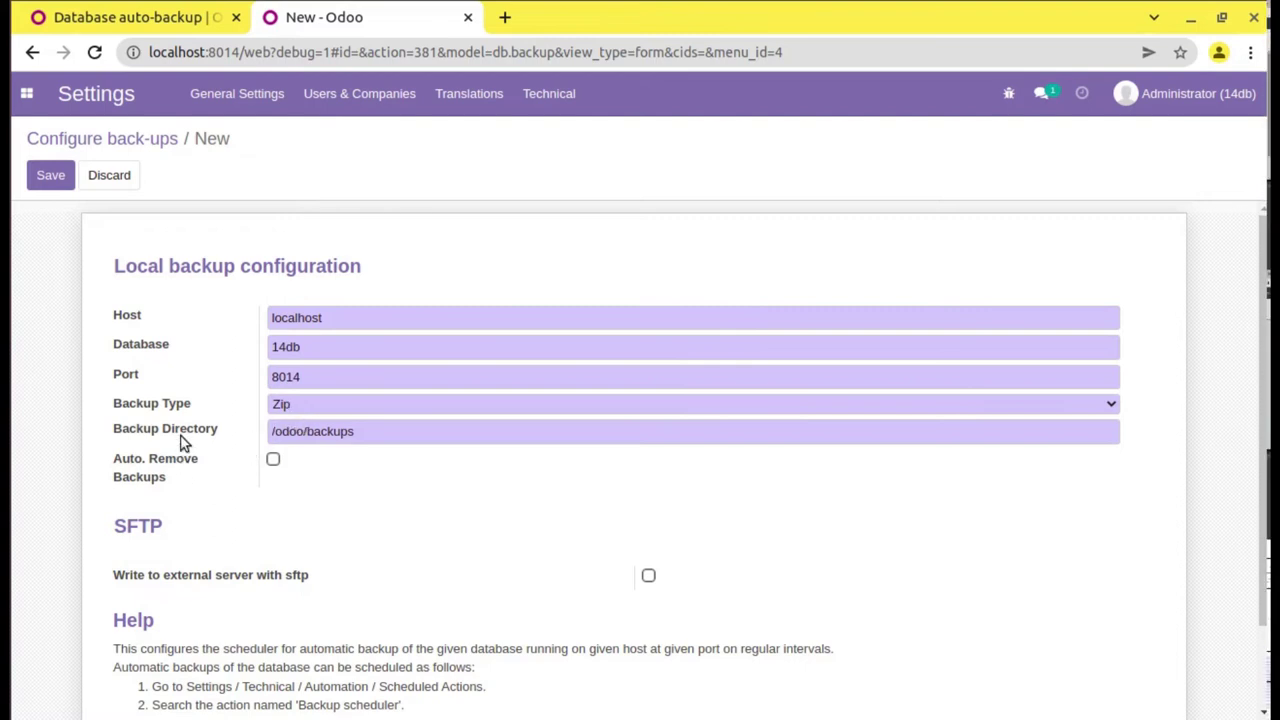
Switch to the file manager and create a folder named "backup" in the odoo/14.0 directory
{"action": "mouse_move", "coordinate": [182, 444]}
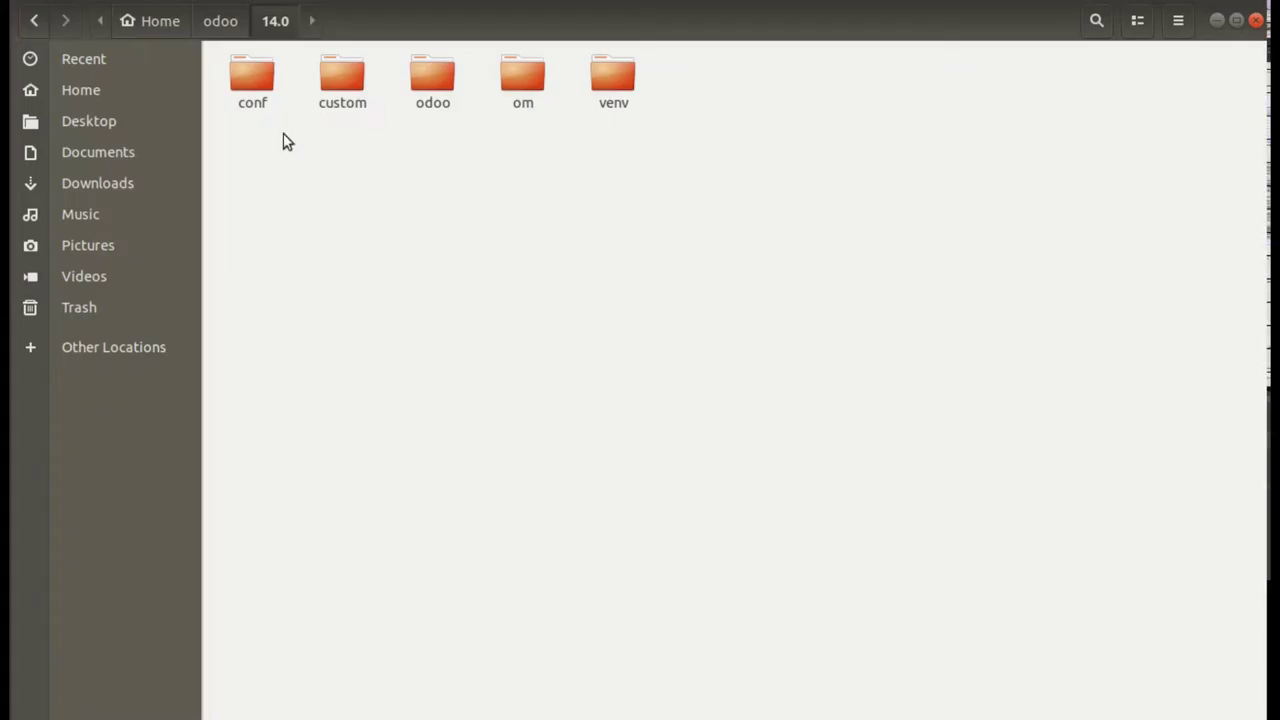
{"action": "right_click", "coordinate": [490, 226]}
{"action": "left_click", "coordinate": [510, 240]}
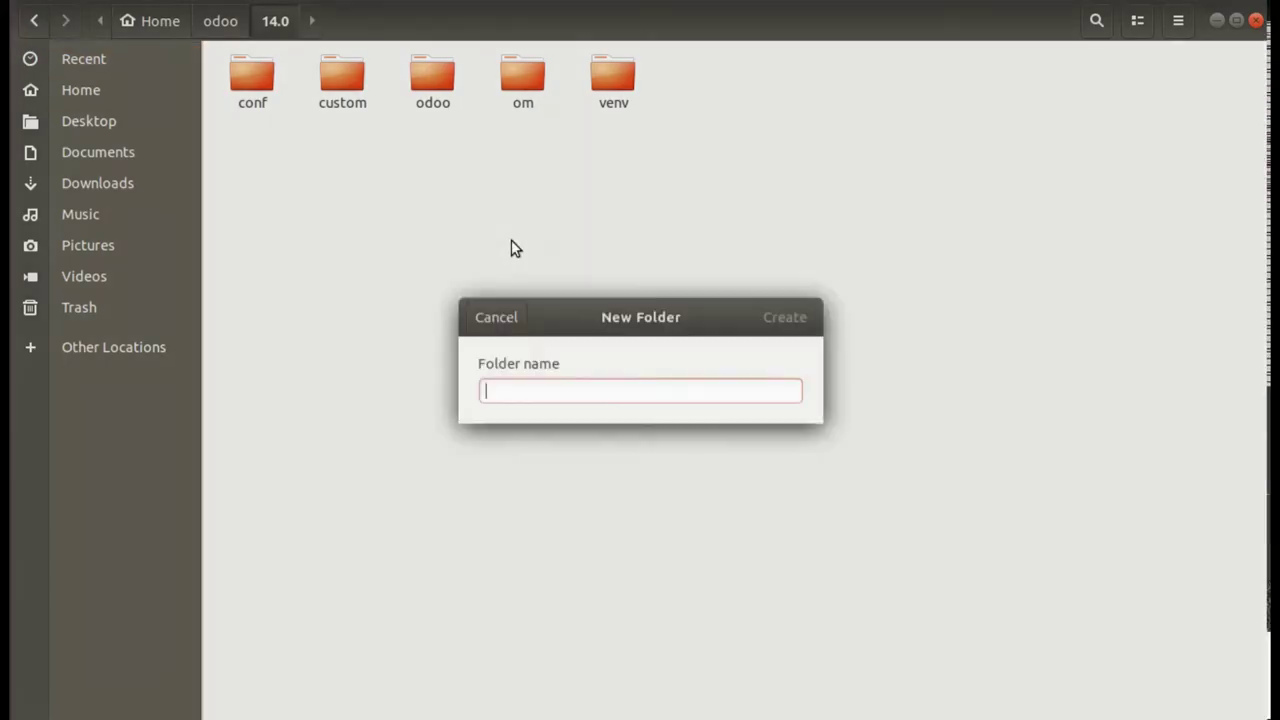
{"action": "type", "text": "backp"}
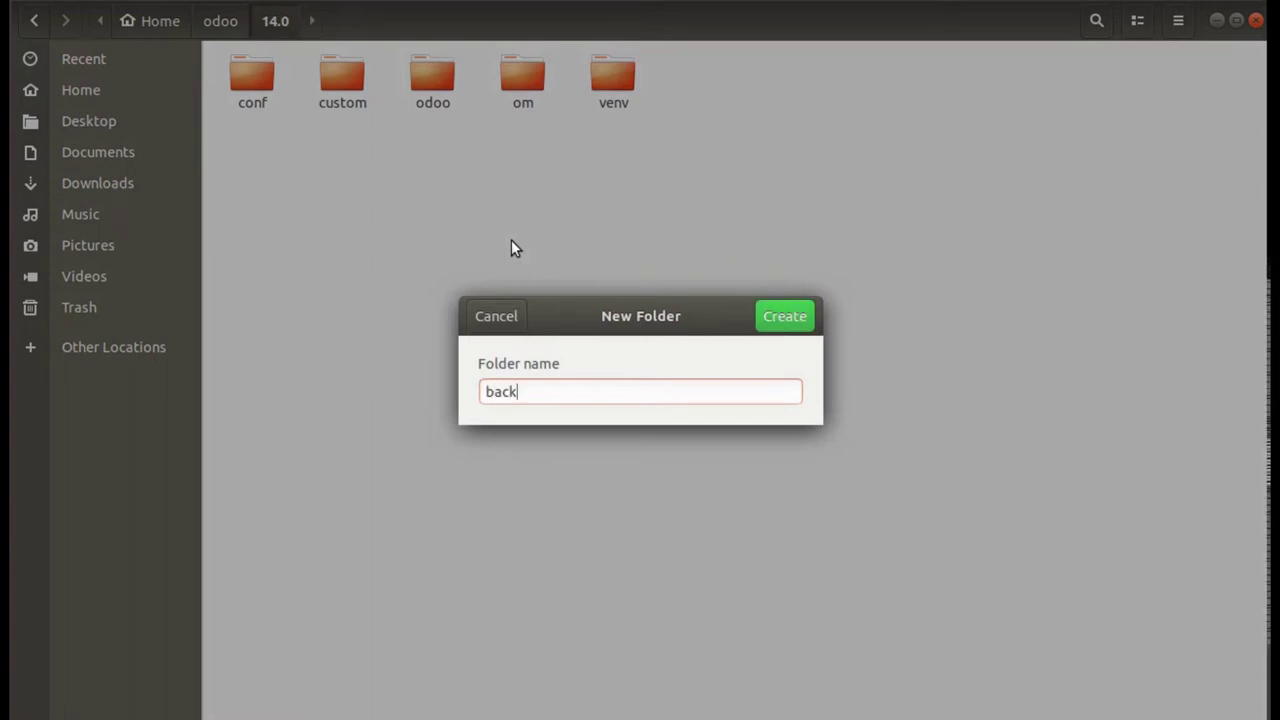
{"action": "key", "text": "BackSpace"}
{"action": "type", "text": "up"}
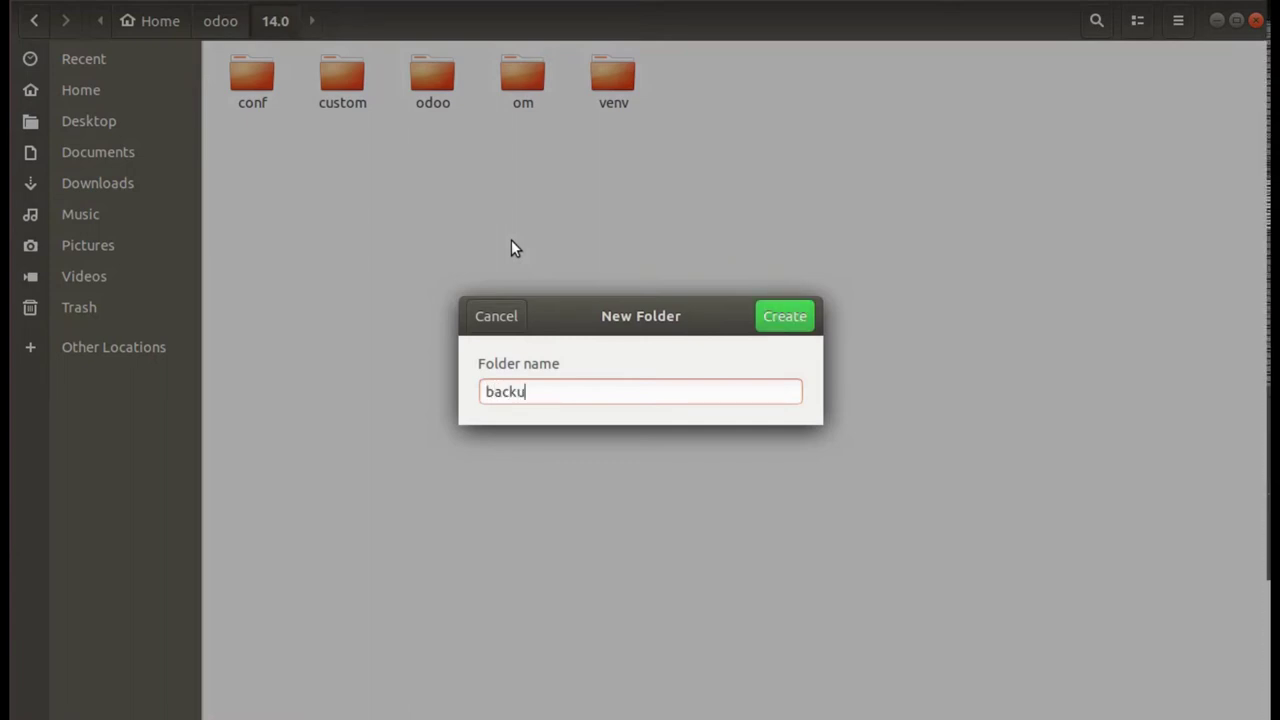
{"action": "key", "text": "Return"}
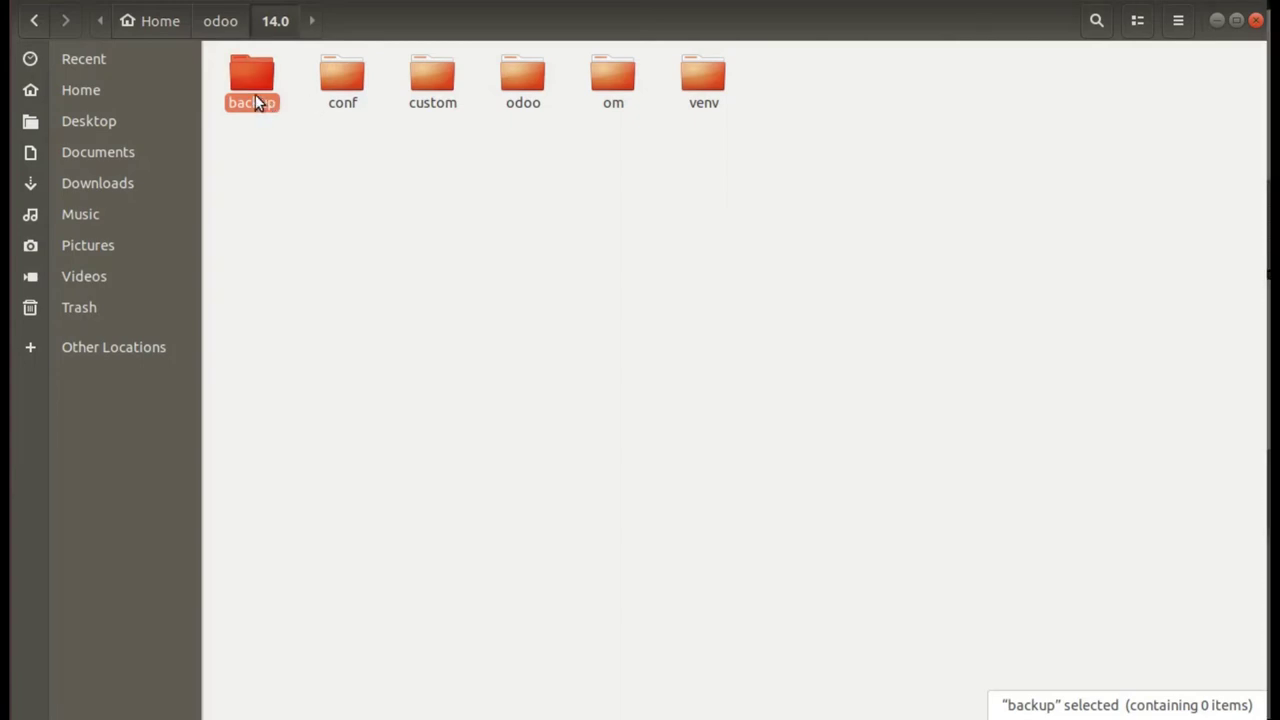
Open the properties of the backup folder and copy its parent folder path
{"action": "right_click", "coordinate": [255, 103]}
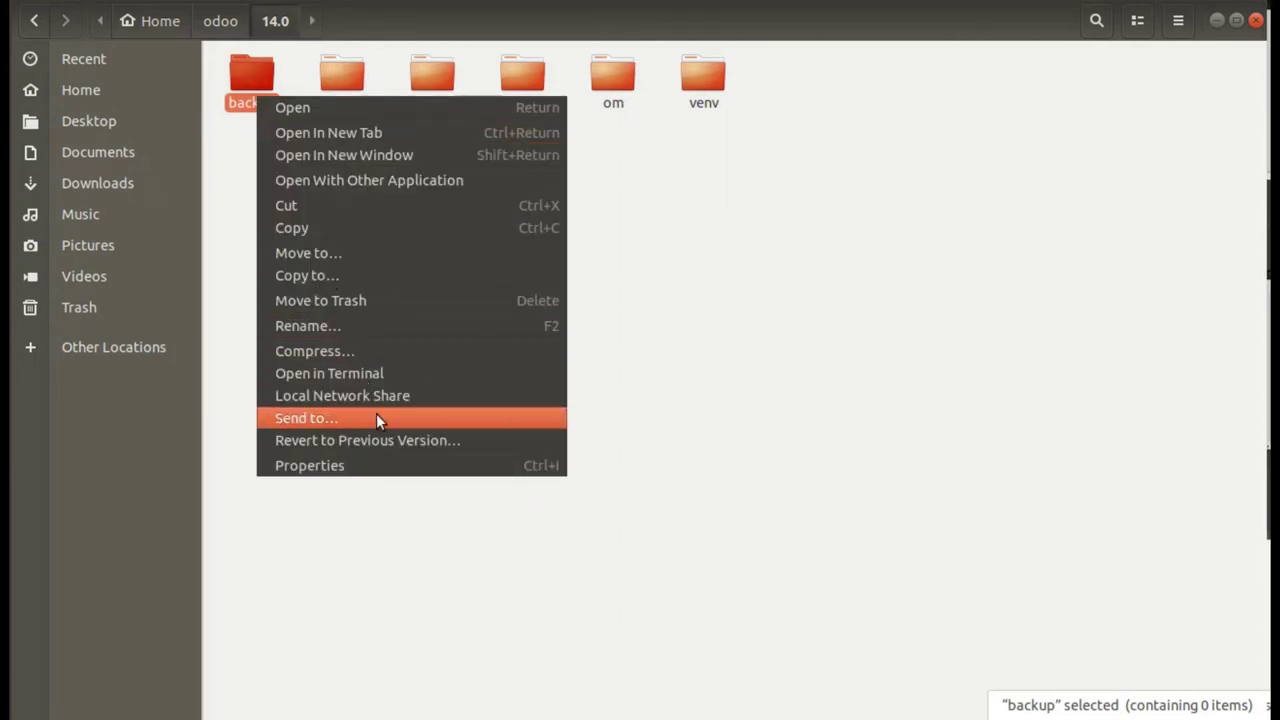
{"action": "left_click", "coordinate": [766, 297]}
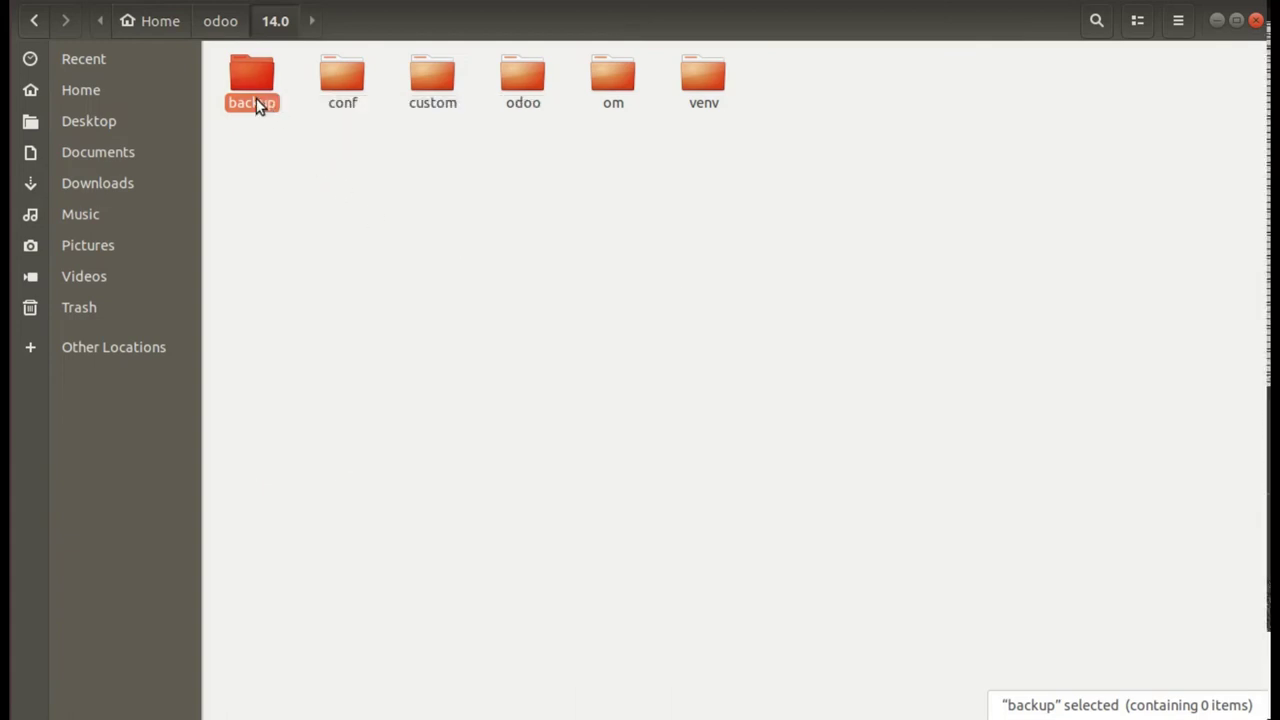
{"action": "right_click", "coordinate": [257, 104]}
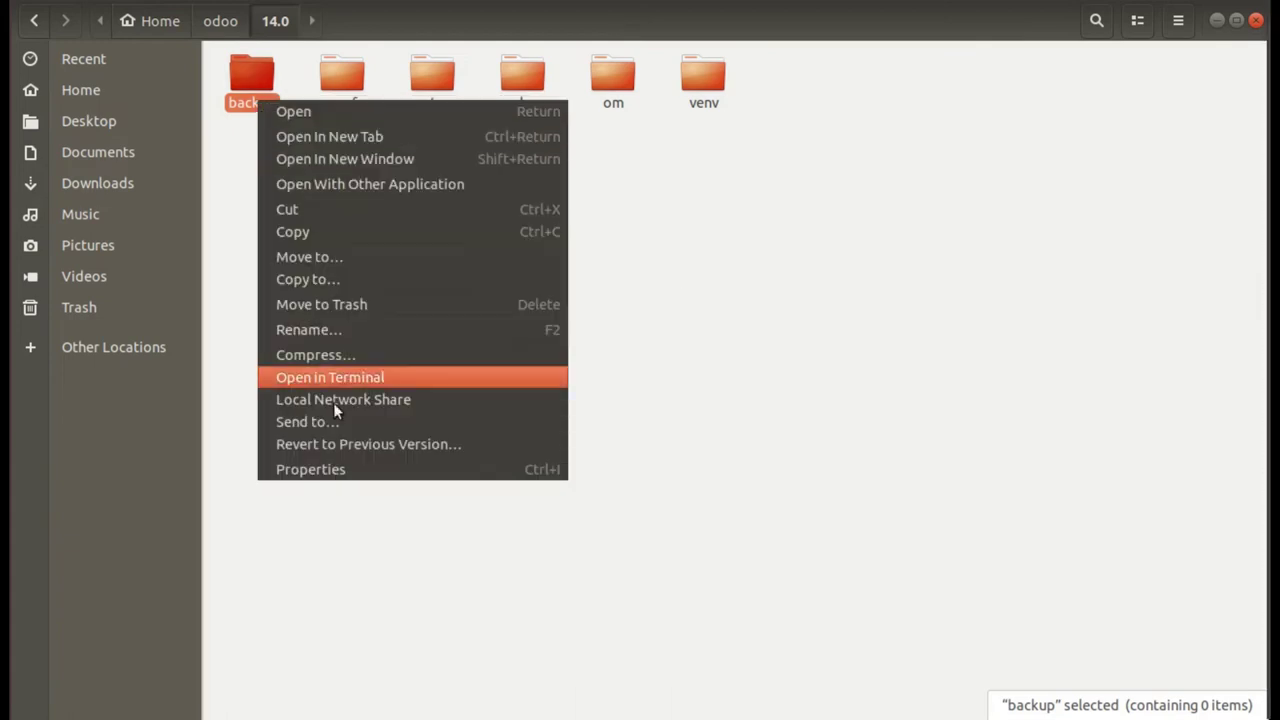
{"action": "left_click", "coordinate": [377, 468]}
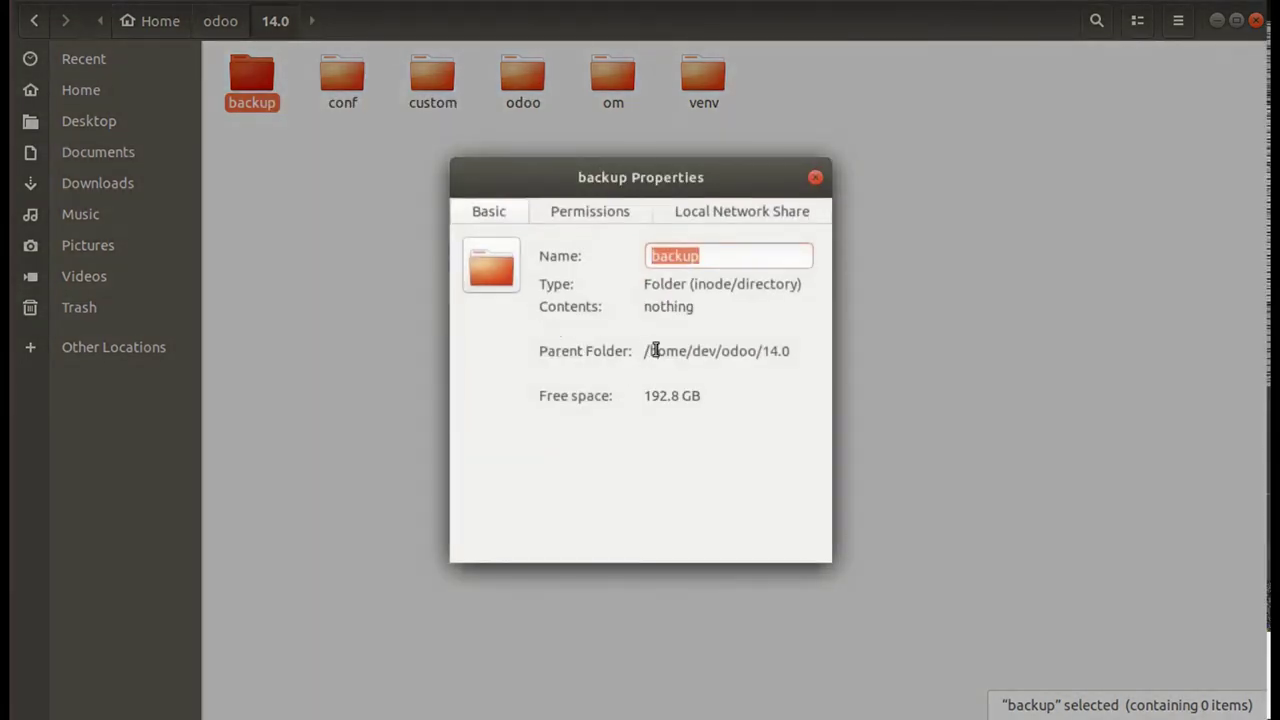
{"action": "triple_click", "coordinate": [652, 350]}
{"action": "right_click", "coordinate": [654, 351]}
{"action": "left_click", "coordinate": [685, 383]}
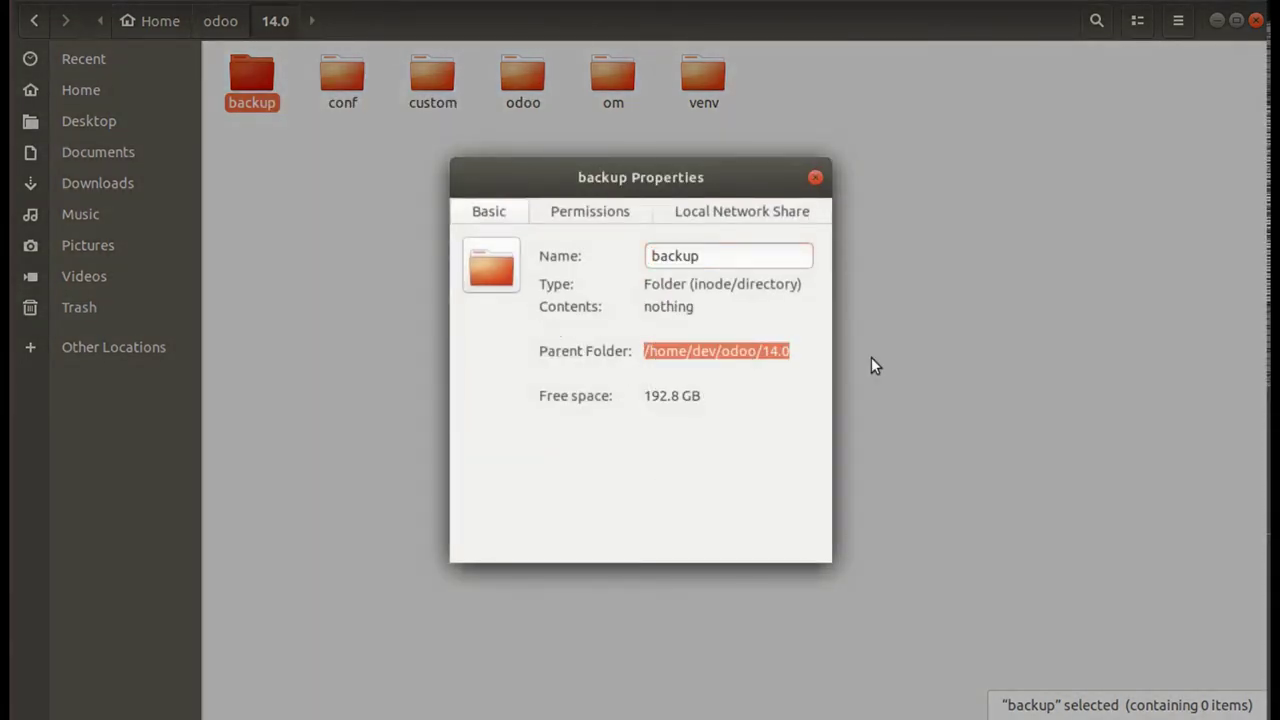
Return to the Odoo backup form in the browser and set the backup directory to /home/dev/odoo/14.0/backup
{"action": "left_click", "coordinate": [14, 163]}
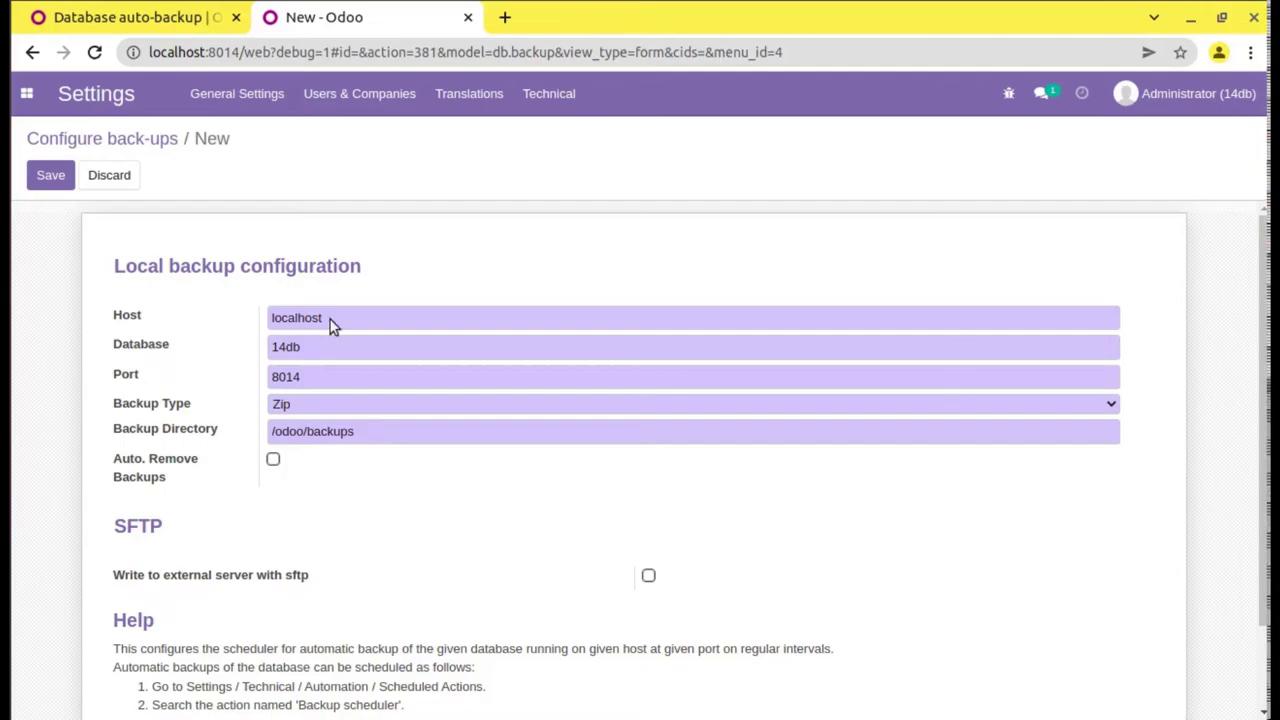
{"action": "left_click", "coordinate": [358, 431]}
{"action": "key", "text": "ctrl+a"}
{"action": "key", "text": "ctrl+v"}
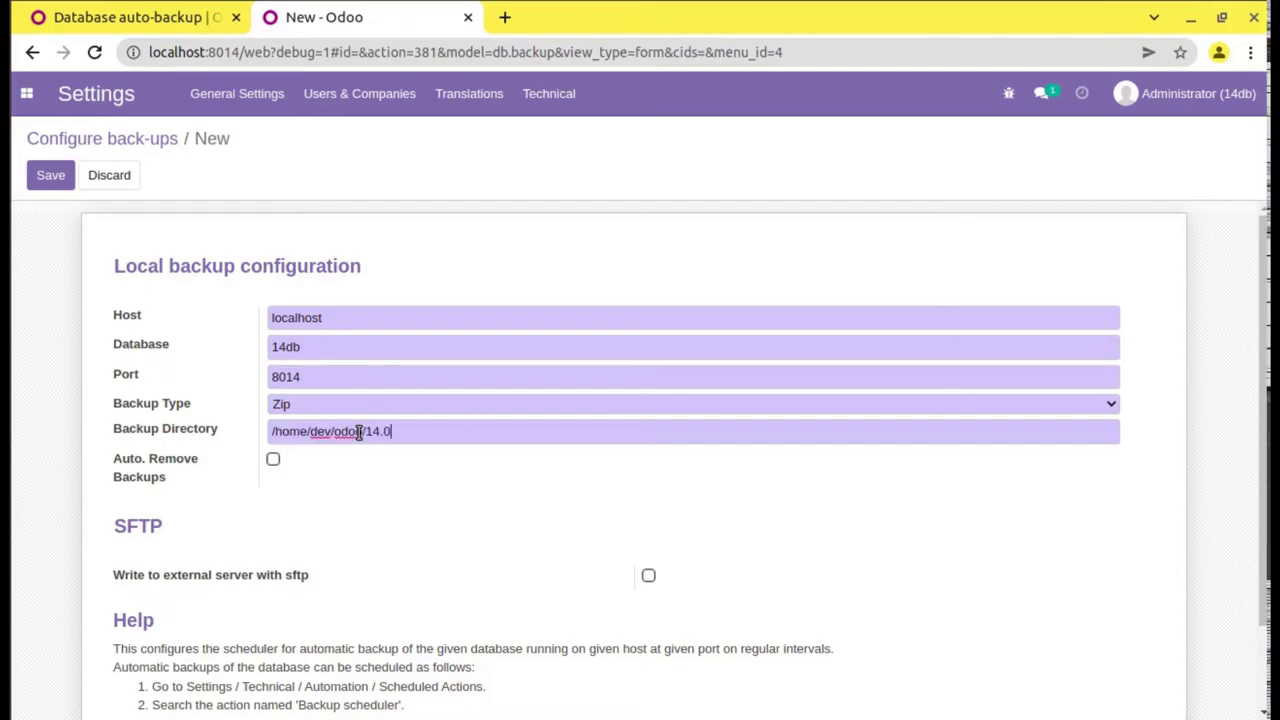
{"action": "type", "text": "/ba"}
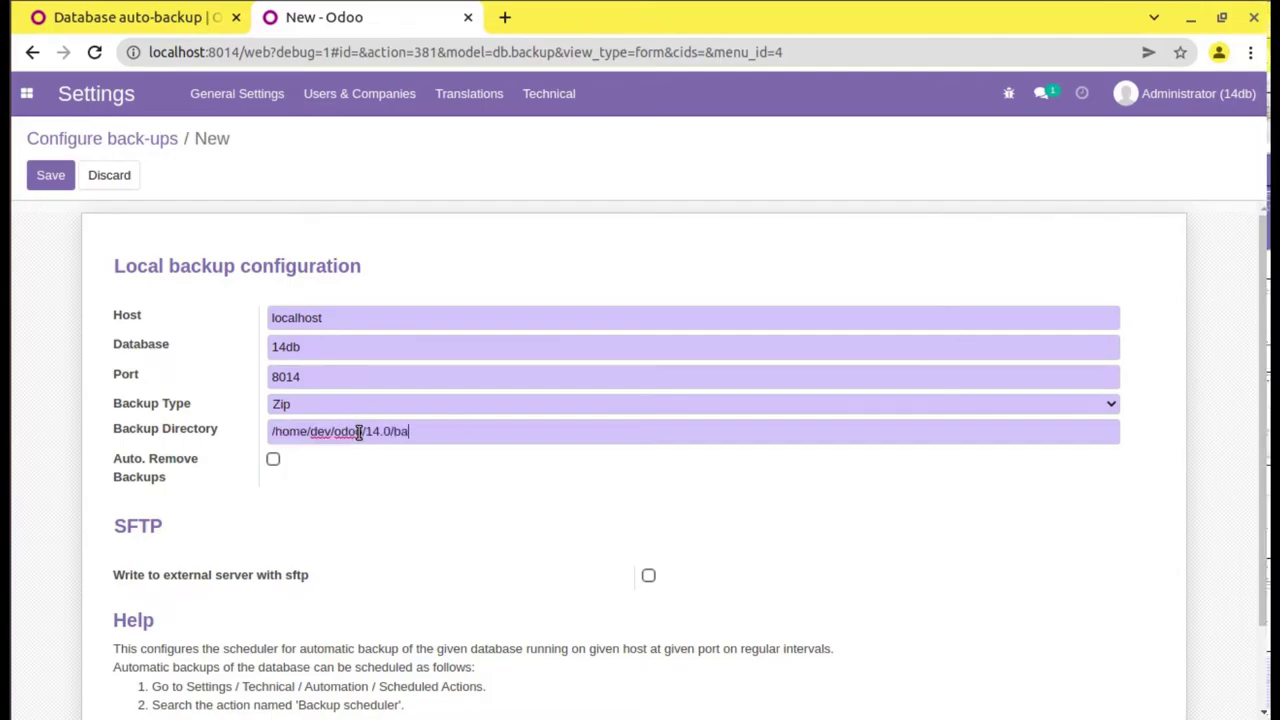
{"action": "type", "text": "ckup"}
Enable automatic removal of backups after 7 days and save the backup configuration
{"action": "left_click", "coordinate": [275, 463]}
{"action": "left_click", "coordinate": [339, 505]}
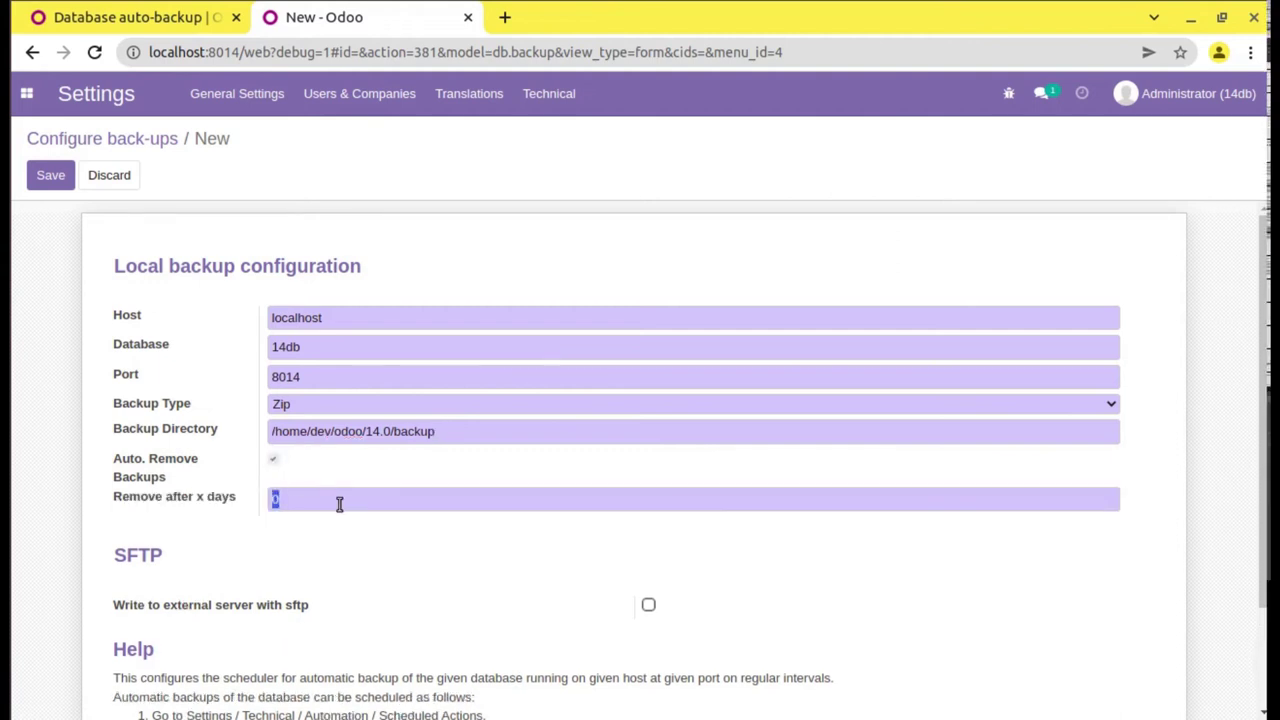
{"action": "type", "text": "7"}
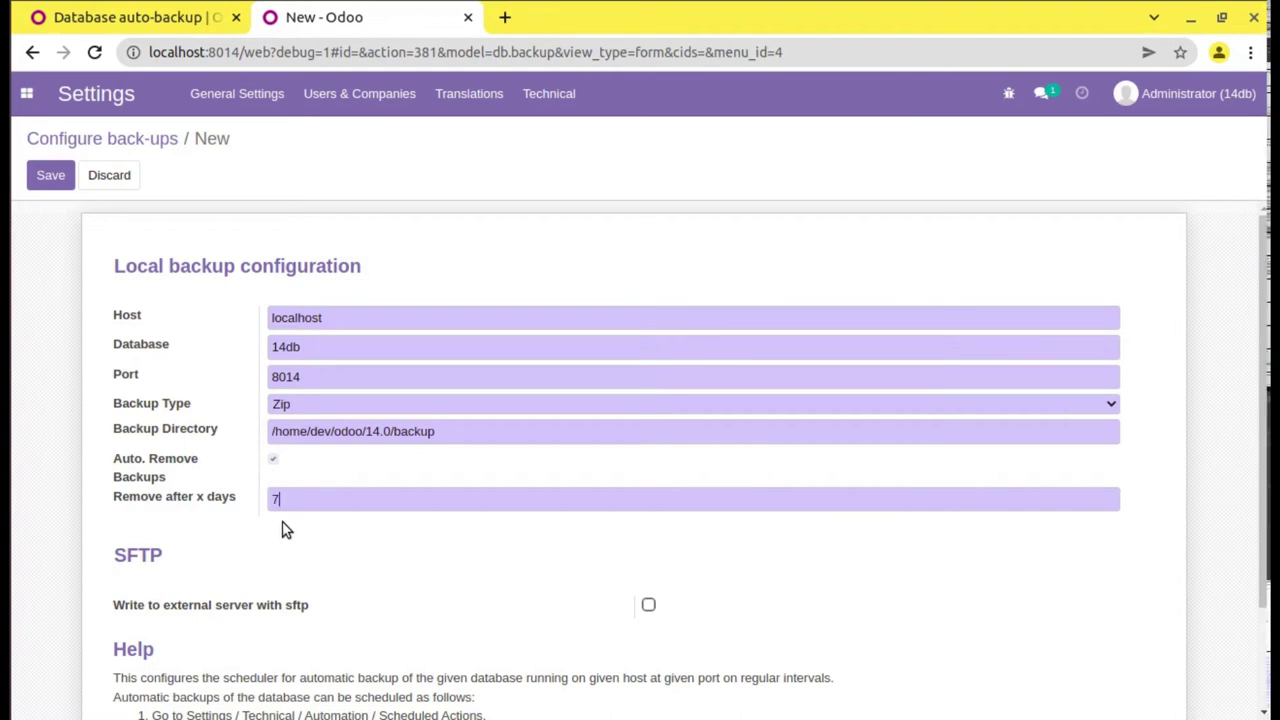
{"action": "left_click", "coordinate": [52, 178]}
{"action": "left_click", "coordinate": [57, 181]}
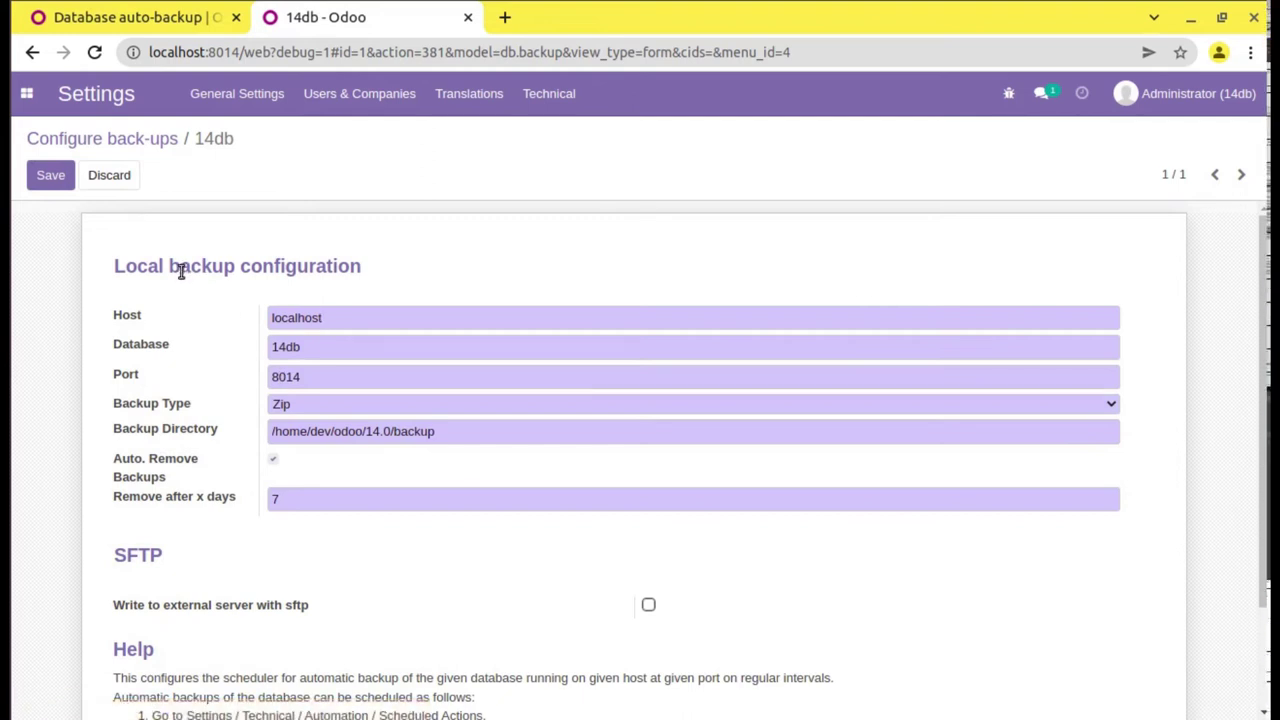
Enable writing to an external server with SFTP, review its connection fields, and disable the option again
{"action": "scroll", "coordinate": [288, 347], "scroll_direction": "down", "scroll_amount": 1}
{"action": "scroll", "coordinate": [288, 347], "scroll_direction": "down", "scroll_amount": 1}
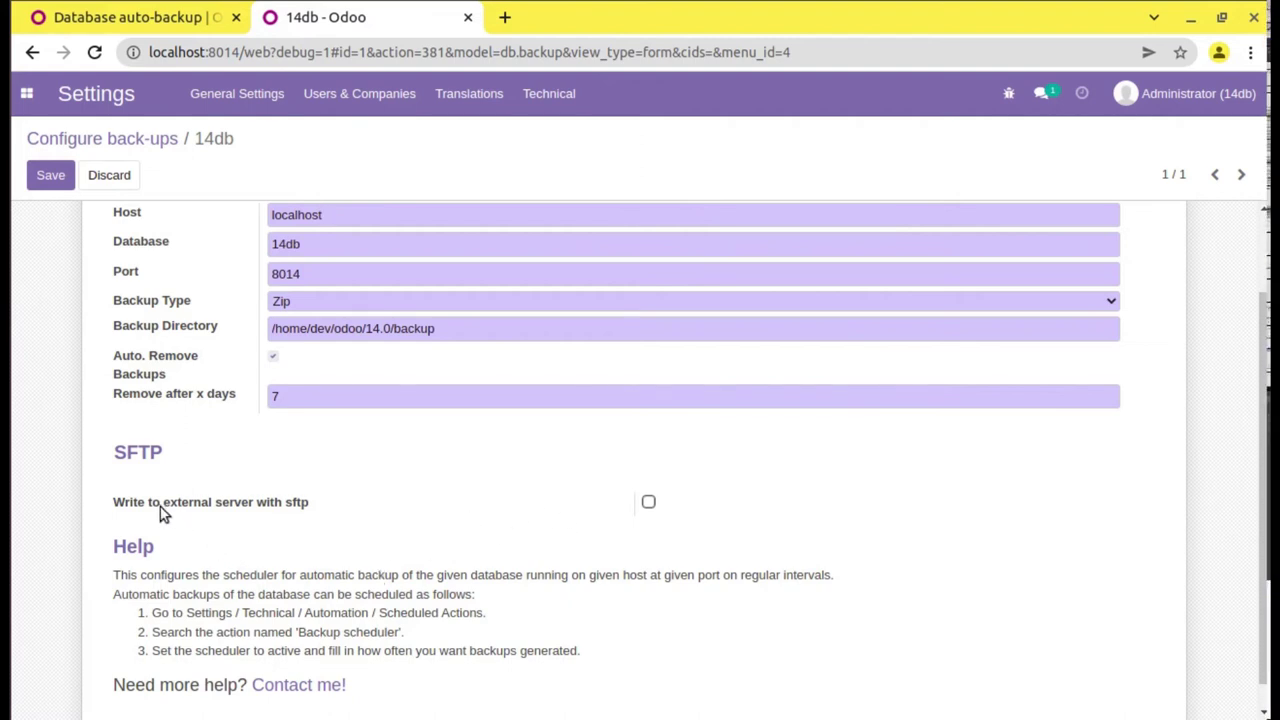
{"action": "left_click", "coordinate": [649, 502]}
{"action": "scroll", "coordinate": [624, 518], "scroll_direction": "down", "scroll_amount": 3}
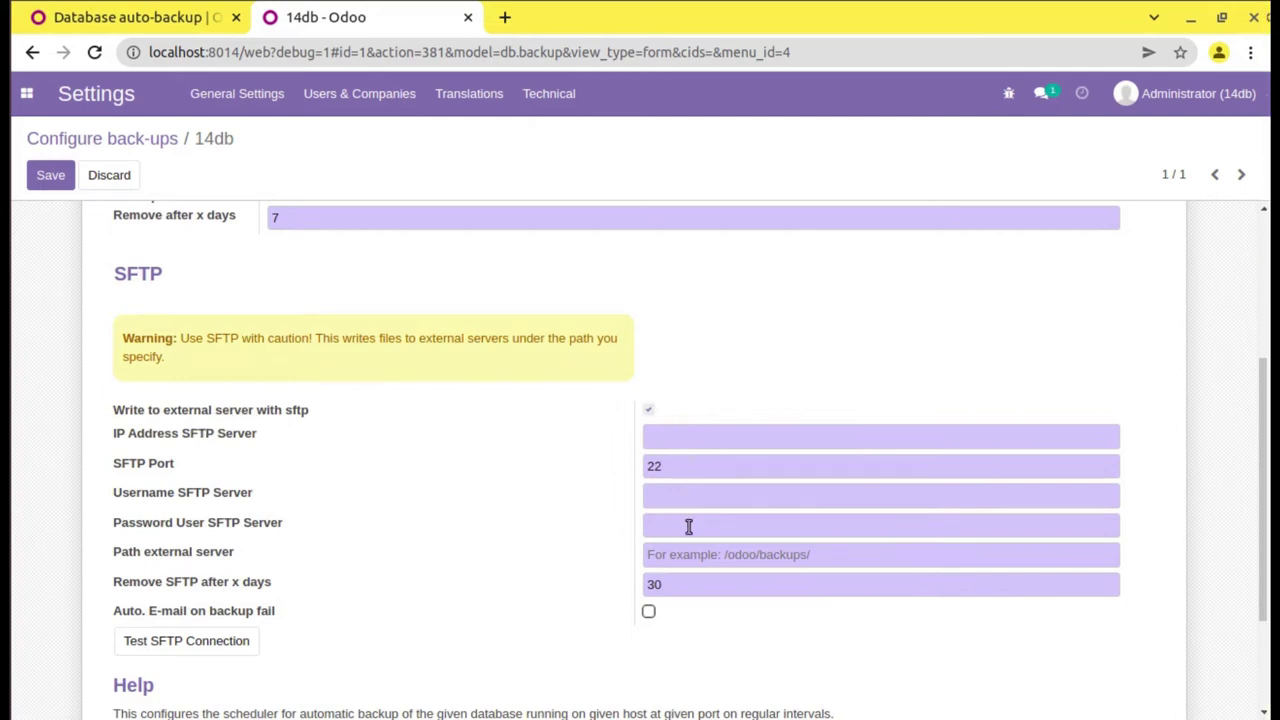
{"action": "scroll", "coordinate": [474, 445], "scroll_direction": "up", "scroll_amount": 3}
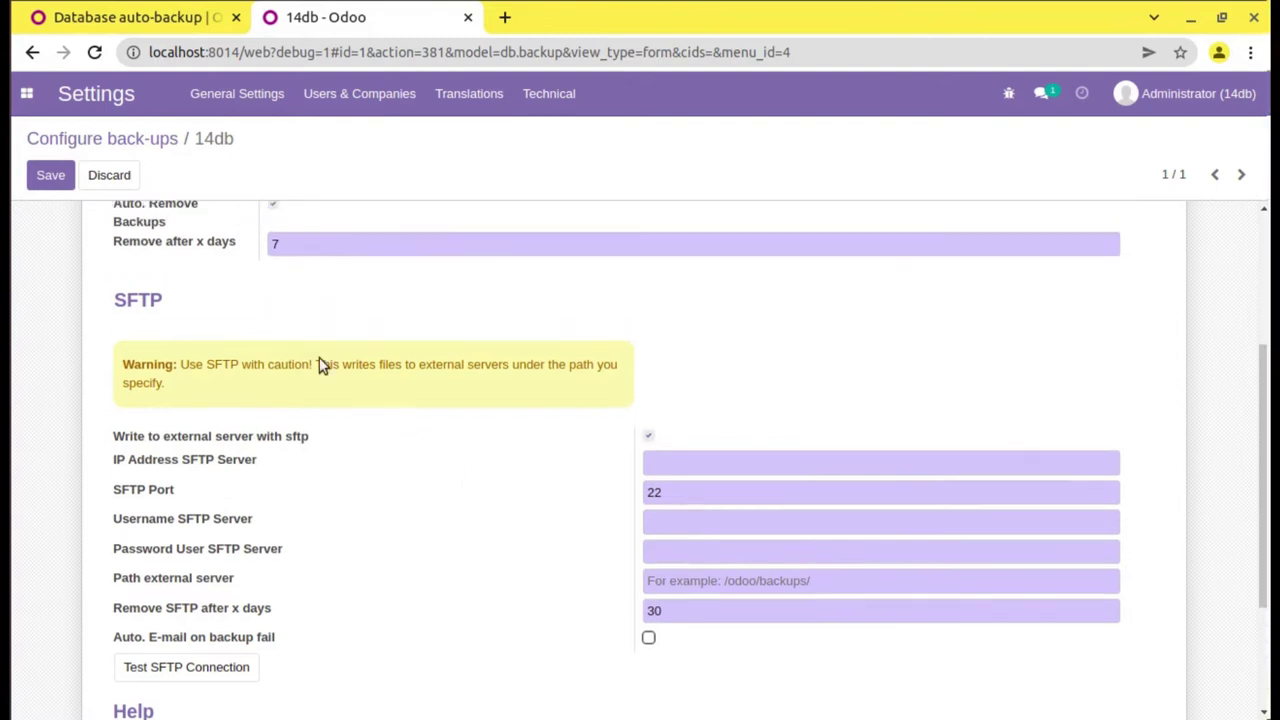
{"action": "scroll", "coordinate": [474, 389], "scroll_direction": "down", "scroll_amount": 3}
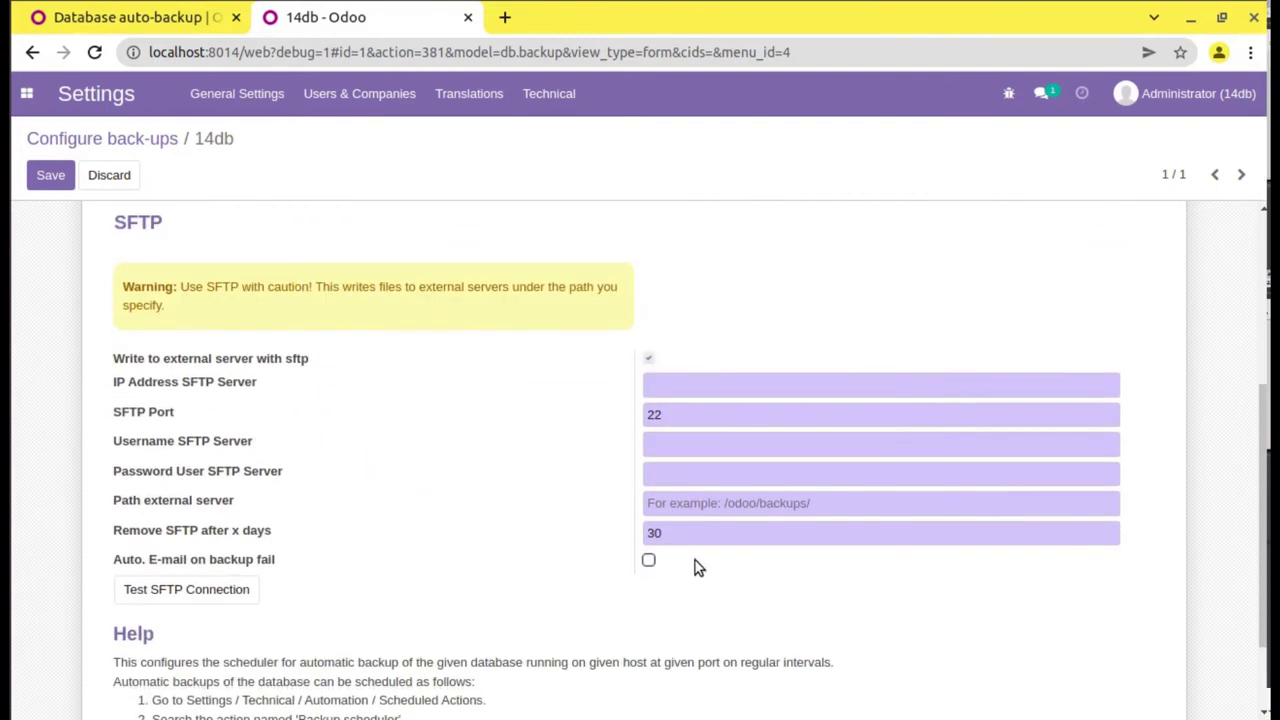
{"action": "left_click", "coordinate": [686, 508]}
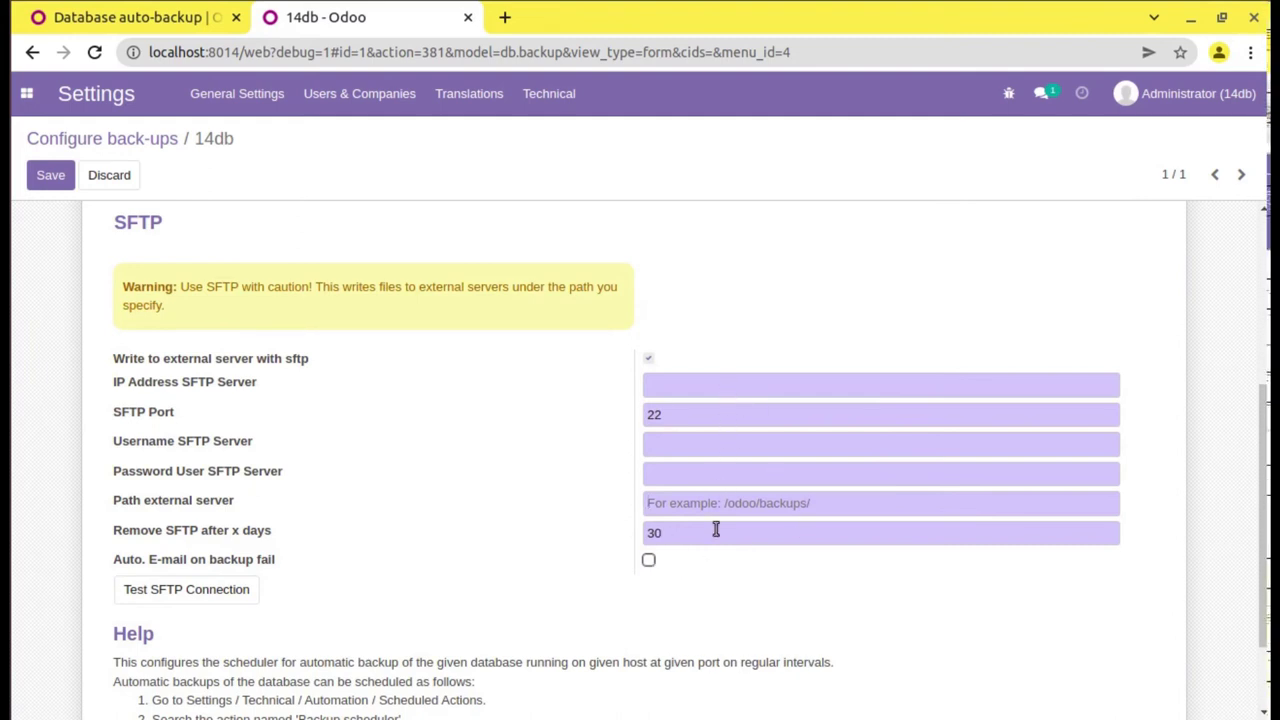
{"action": "scroll", "coordinate": [720, 510], "scroll_direction": "up", "scroll_amount": 3}
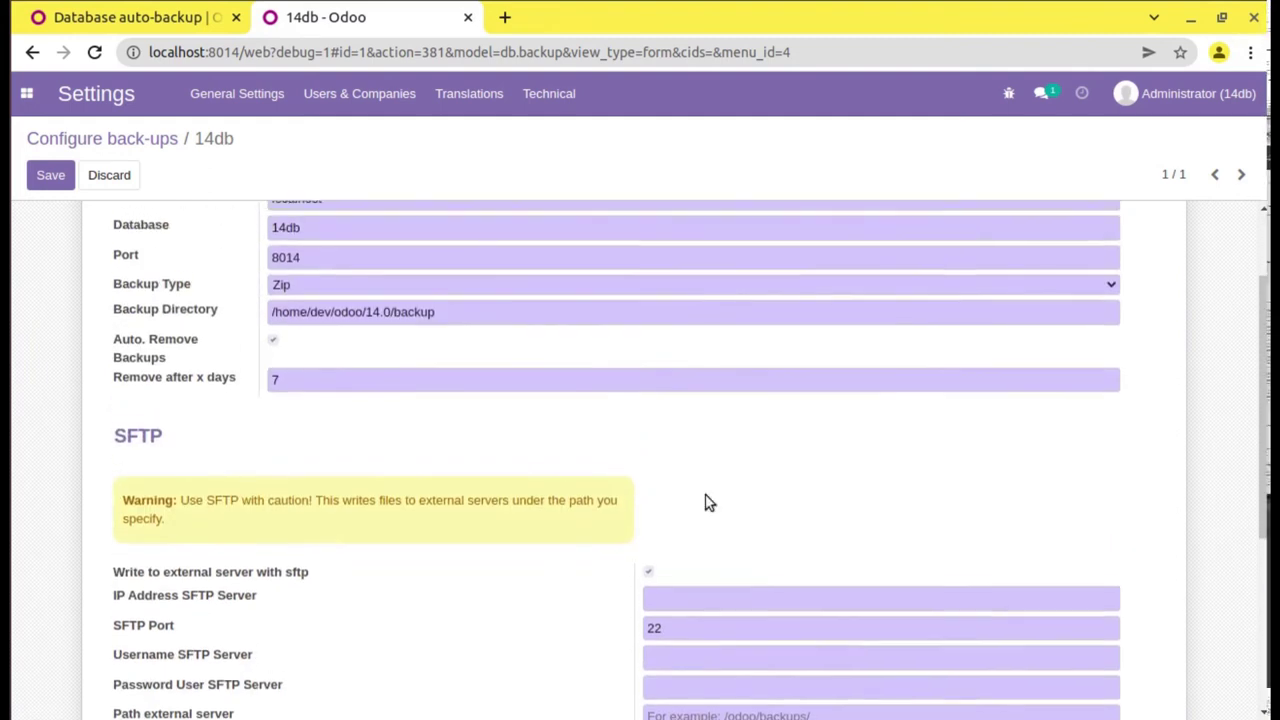
{"action": "scroll", "coordinate": [258, 502], "scroll_direction": "down", "scroll_amount": 3}
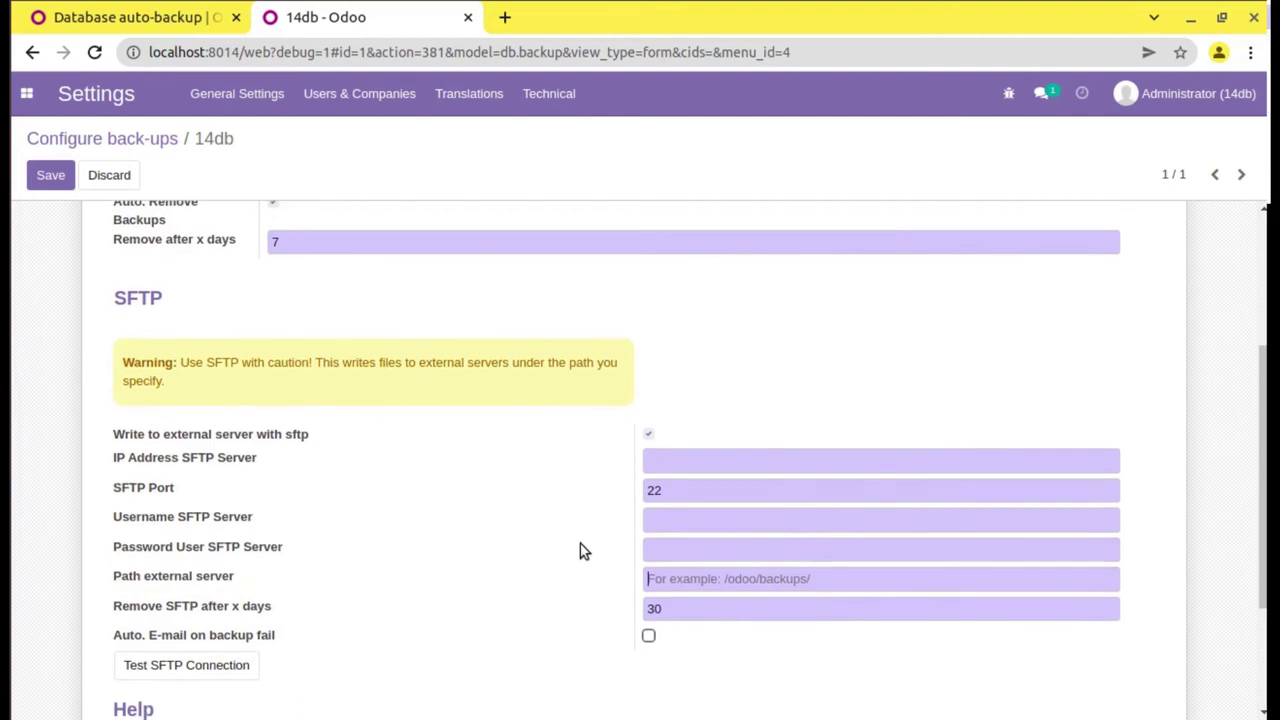
{"action": "left_click", "coordinate": [647, 435]}
{"action": "scroll", "coordinate": [420, 472], "scroll_direction": "up", "scroll_amount": 2}
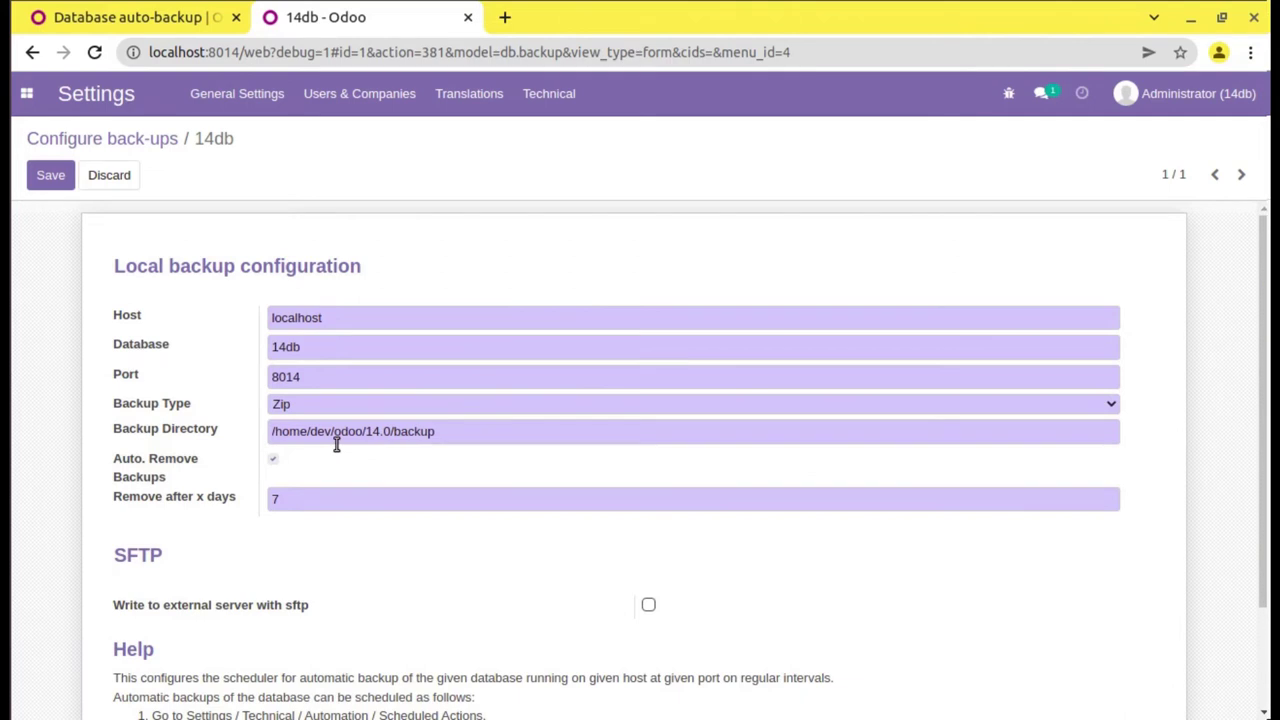
Save the backup configuration record and open Scheduled Actions in the technical settings
{"action": "left_click", "coordinate": [45, 175]}
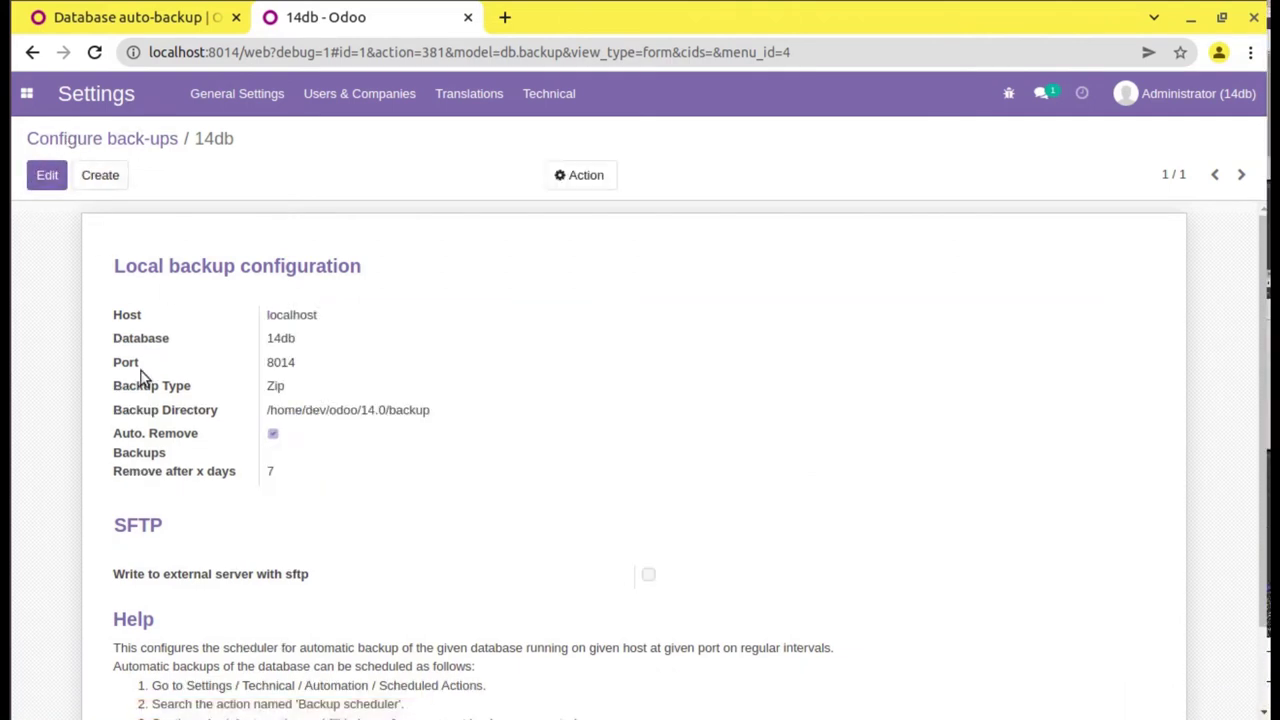
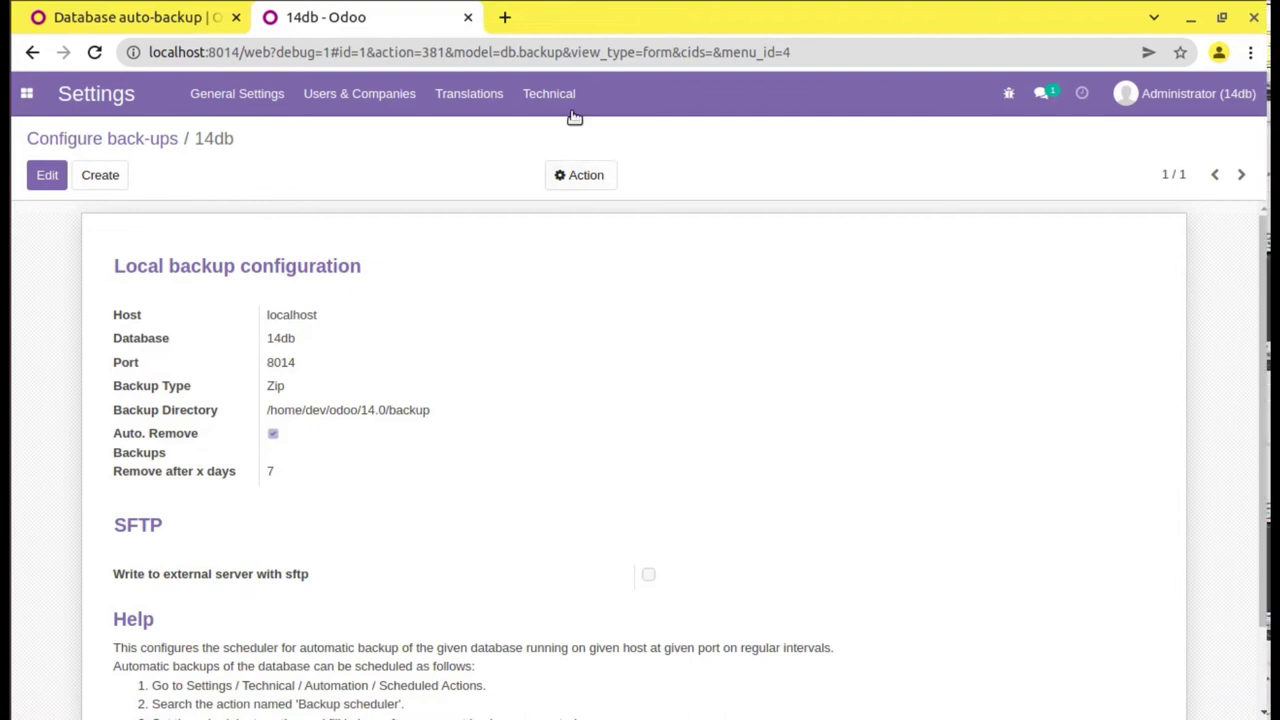
{"action": "left_click", "coordinate": [556, 98]}
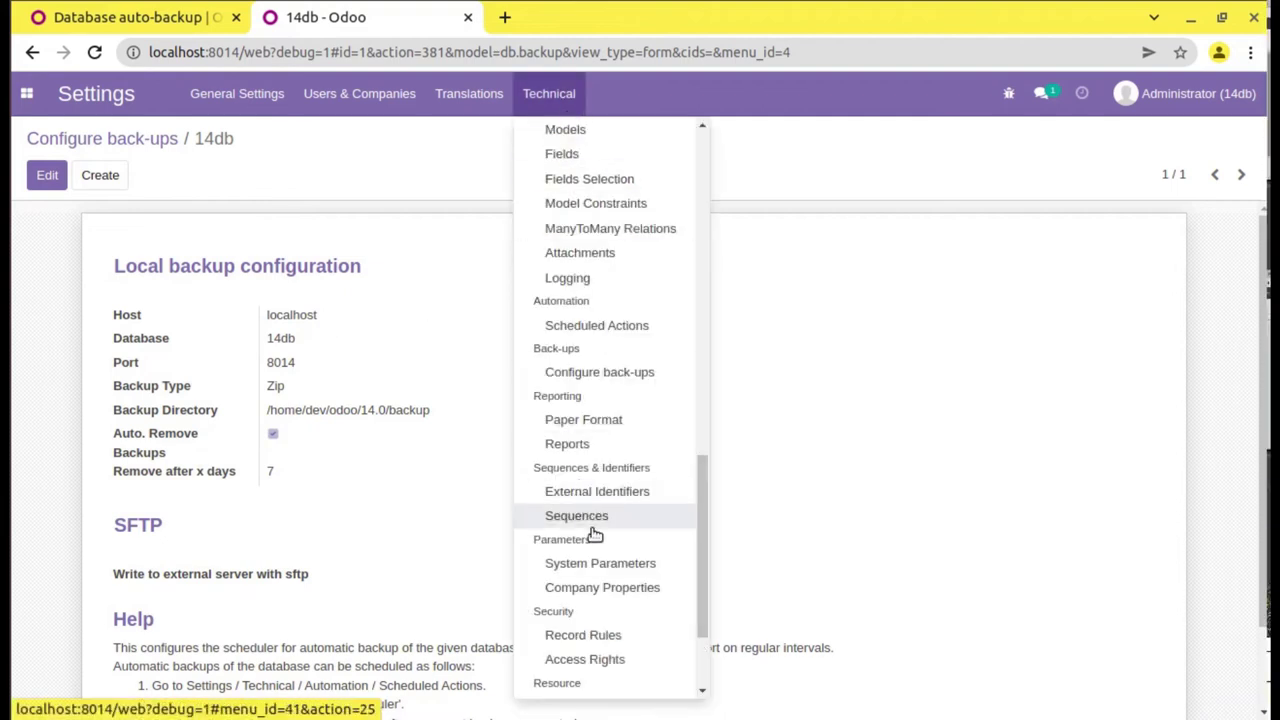
{"action": "scroll", "coordinate": [597, 434], "scroll_direction": "down", "scroll_amount": 3}
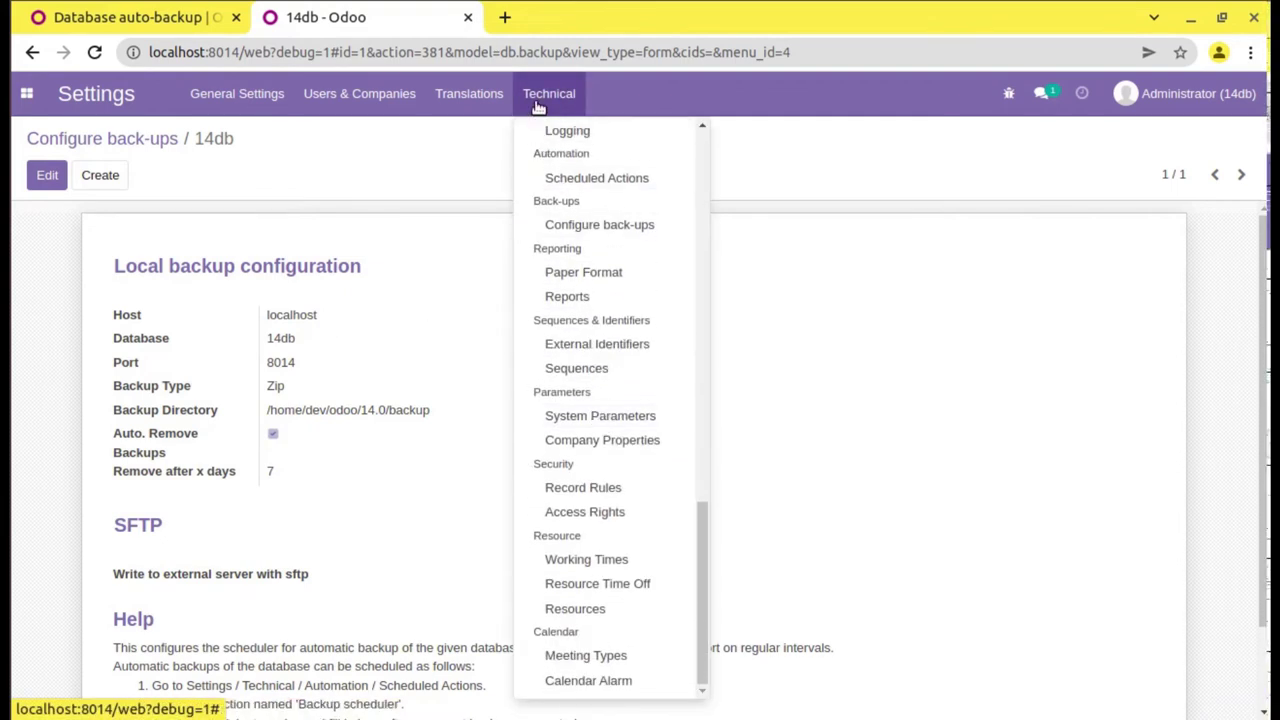
{"action": "scroll", "coordinate": [575, 425], "scroll_direction": "up", "scroll_amount": 2}
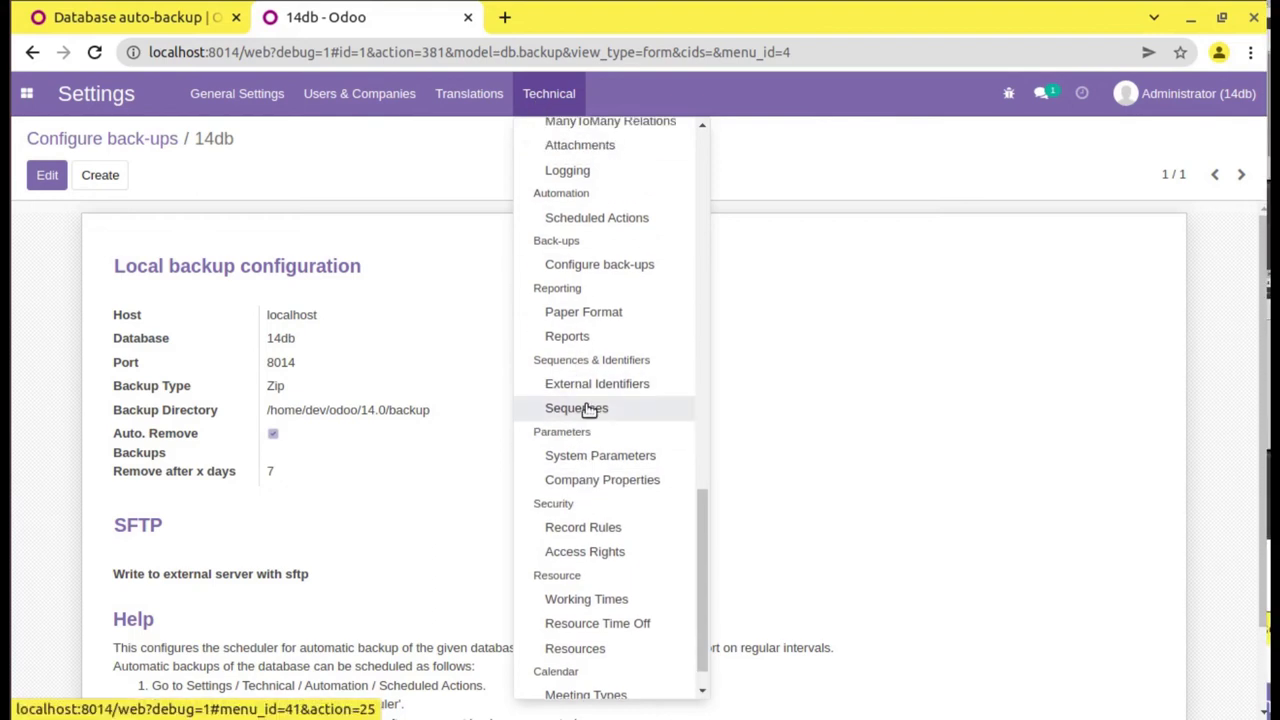
{"action": "left_click", "coordinate": [590, 286]}
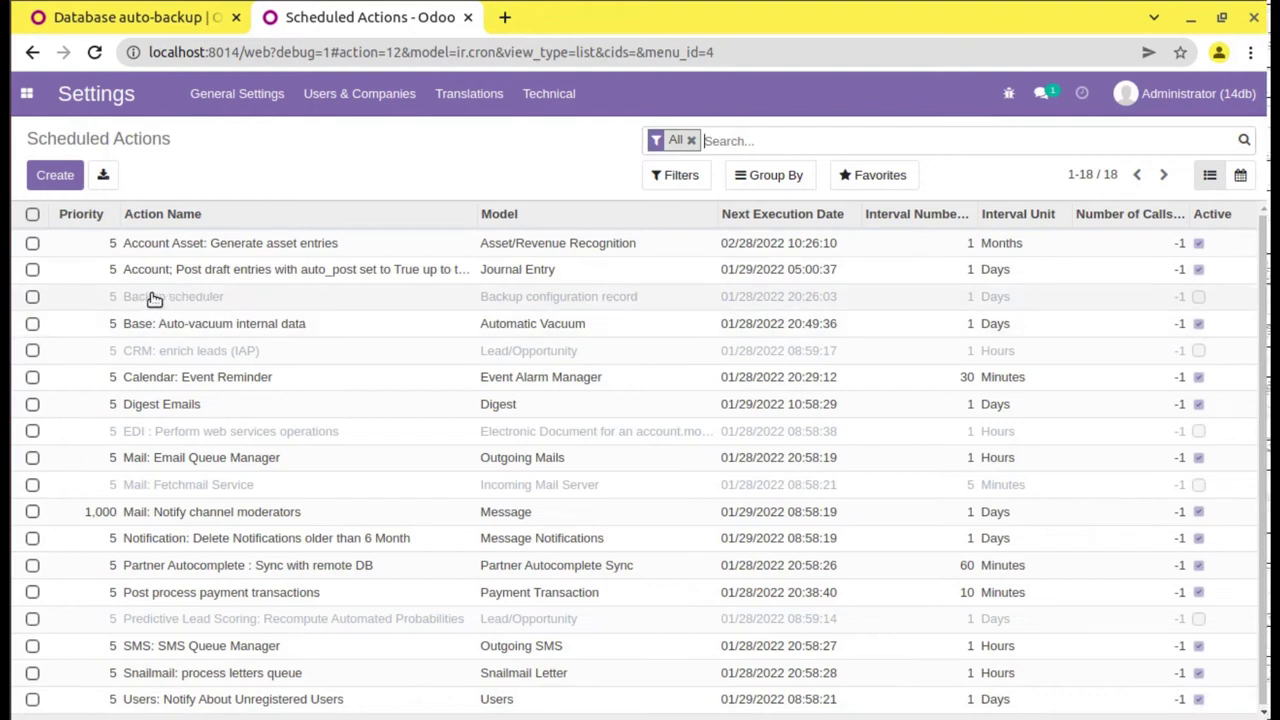
Search the scheduled actions for "backup" including archived records and open the Backup scheduler action
{"action": "left_click", "coordinate": [690, 138]}
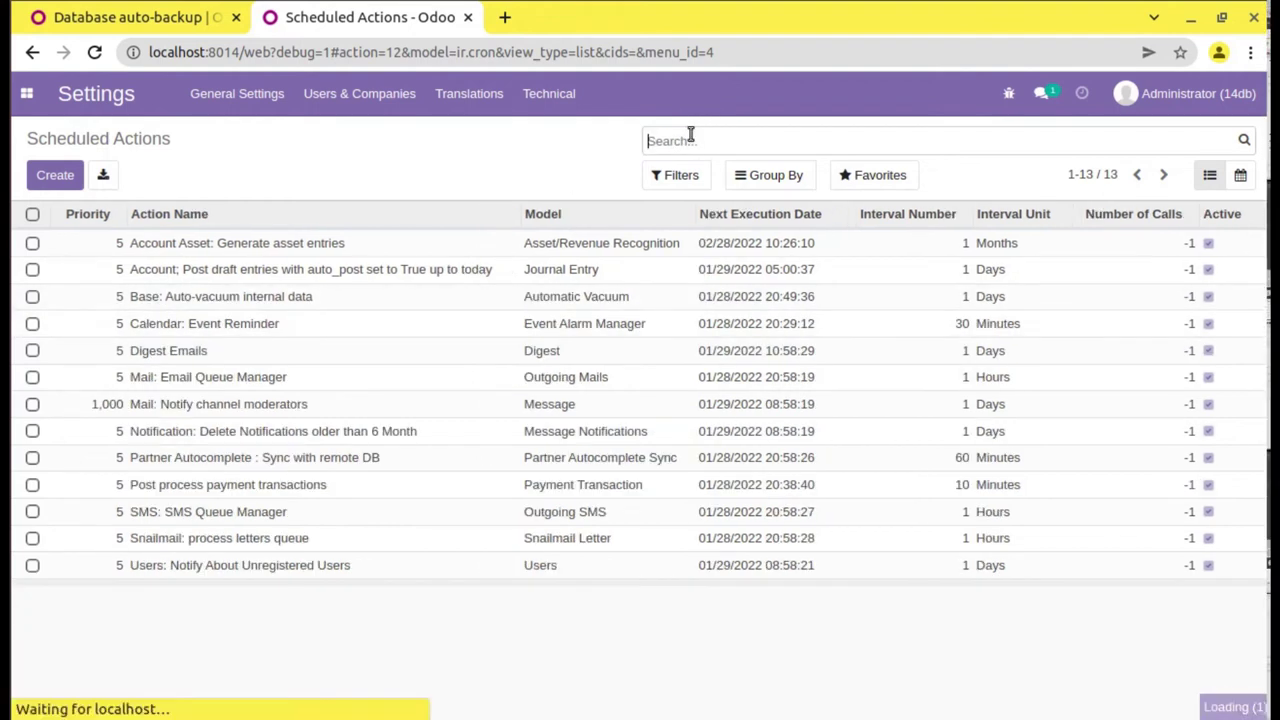
{"action": "type", "text": "backup"}
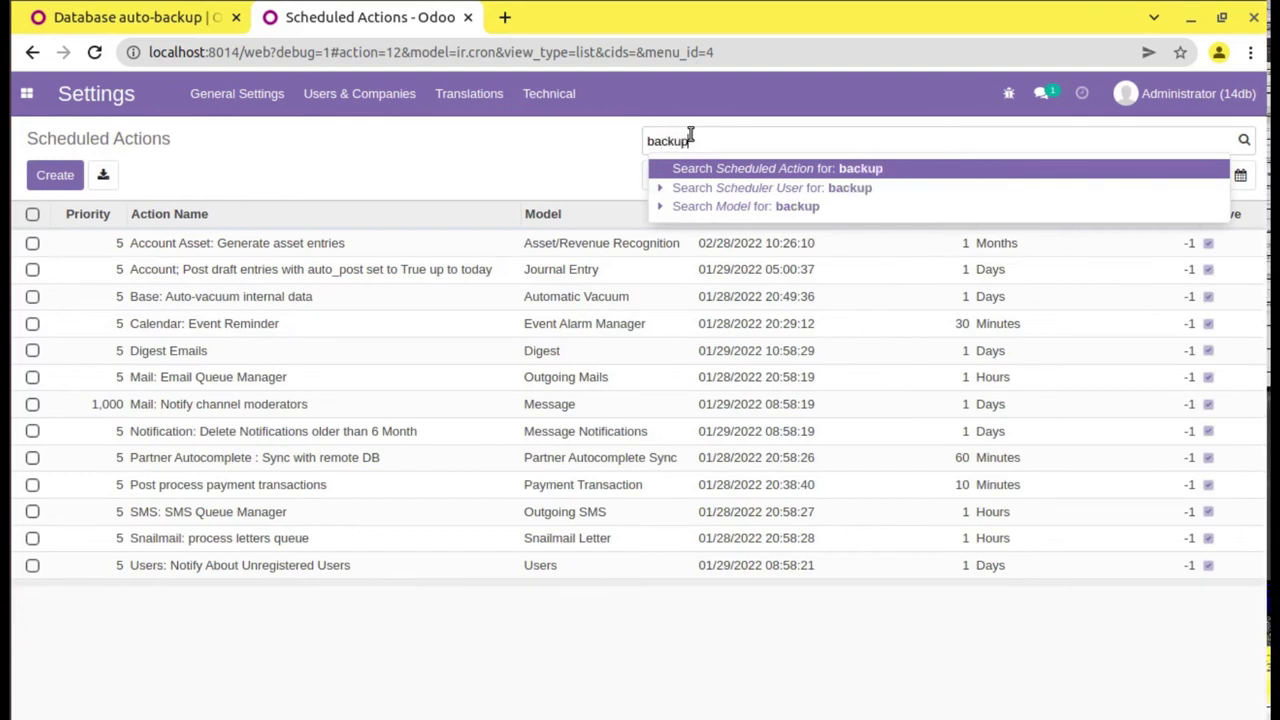
{"action": "key", "text": "Return"}
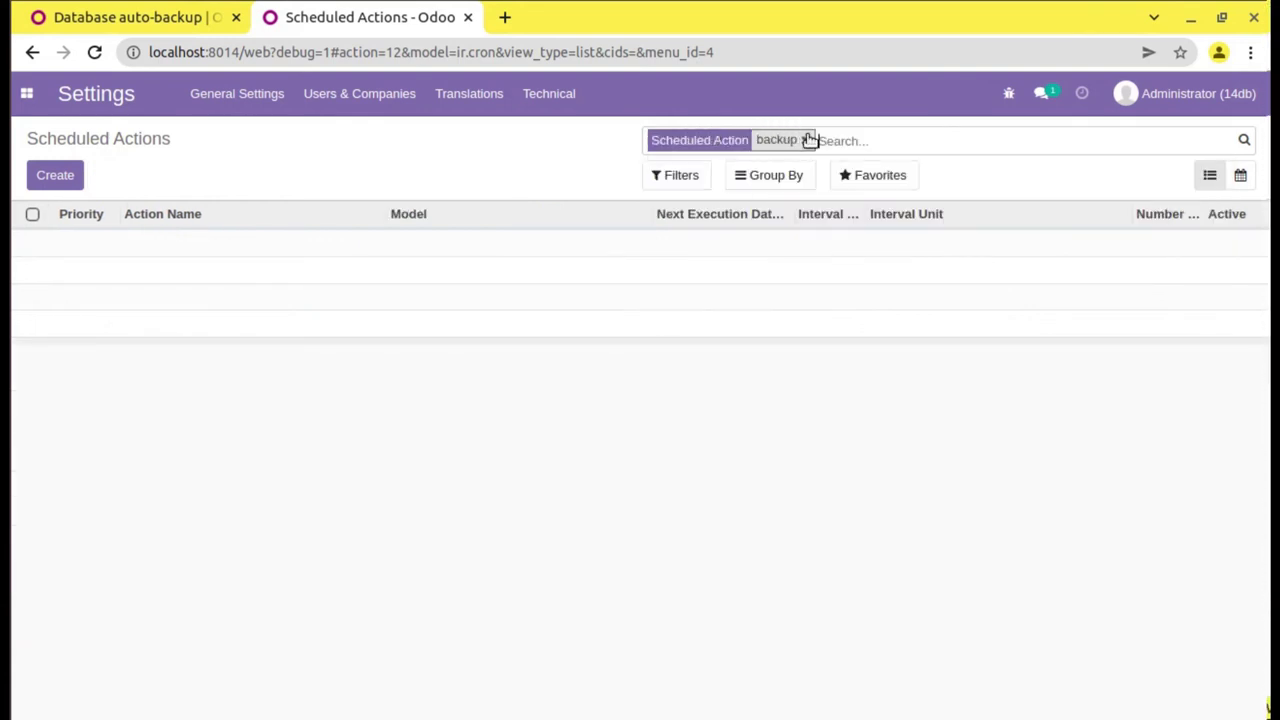
{"action": "left_click", "coordinate": [700, 180]}
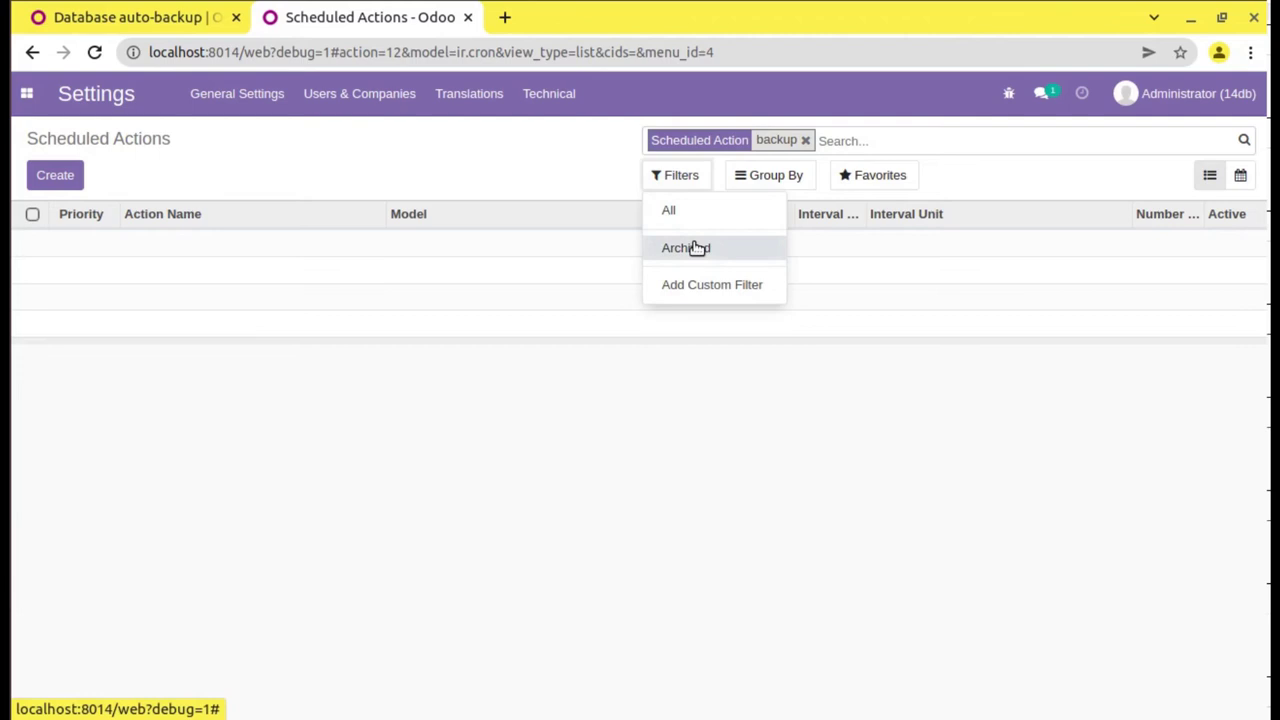
{"action": "left_click", "coordinate": [705, 250]}
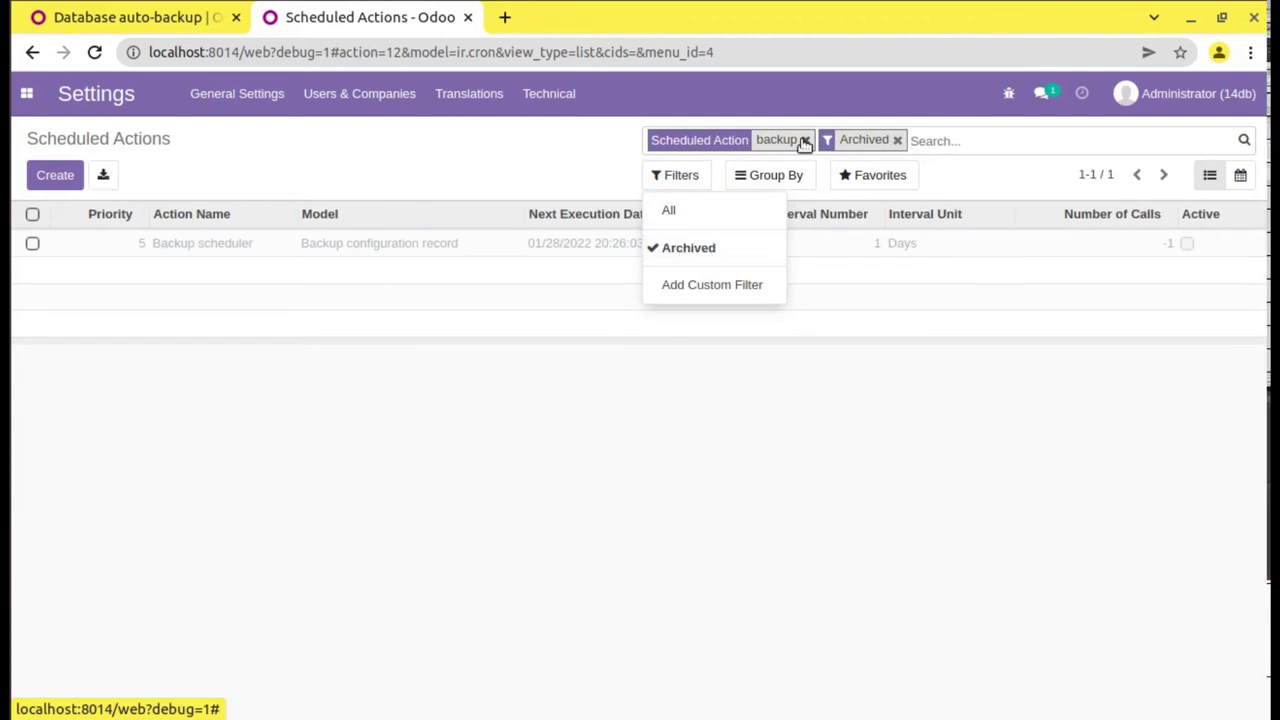
{"action": "left_click", "coordinate": [322, 250]}
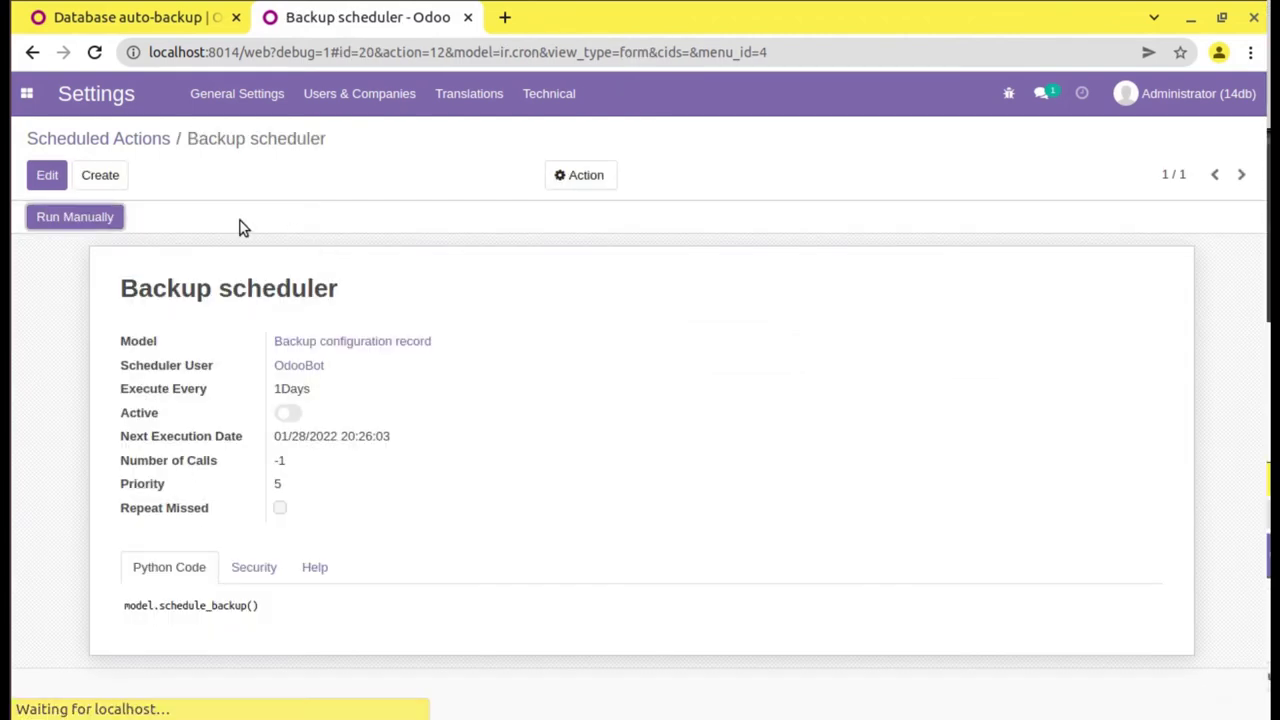
Activate the Backup scheduler action and save the record
{"action": "left_click", "coordinate": [44, 175]}
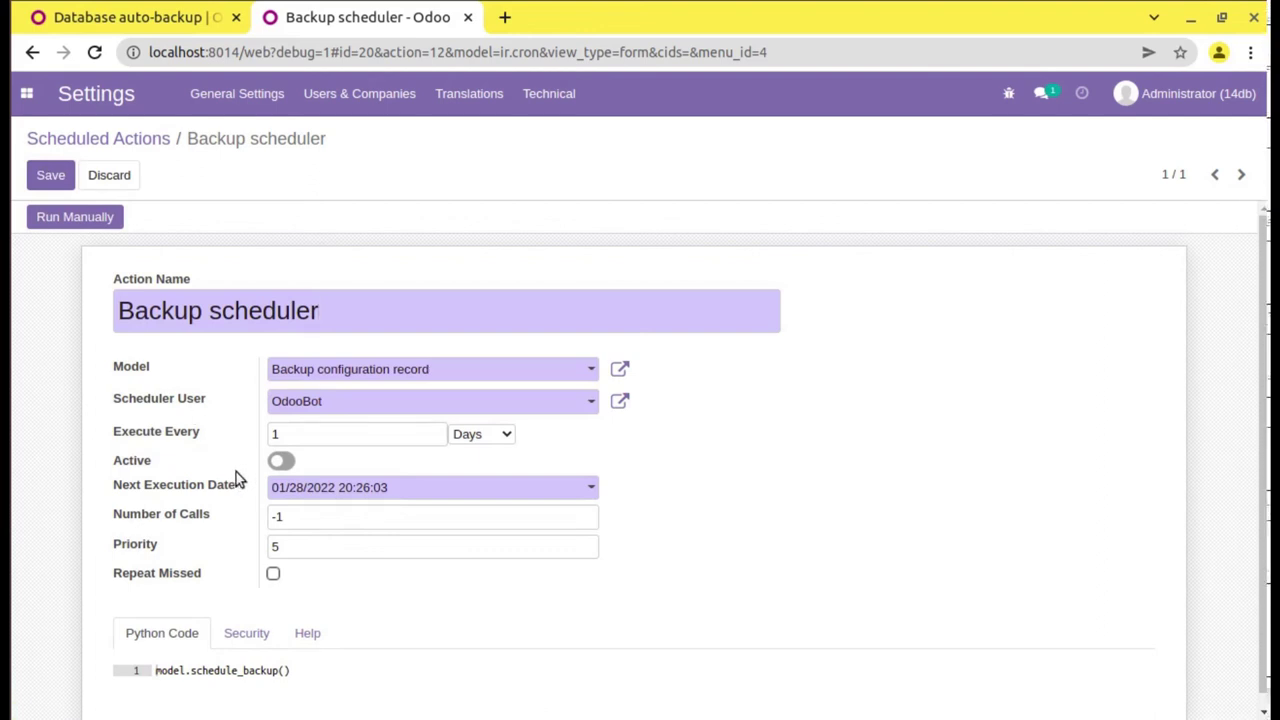
{"action": "left_click", "coordinate": [282, 463]}
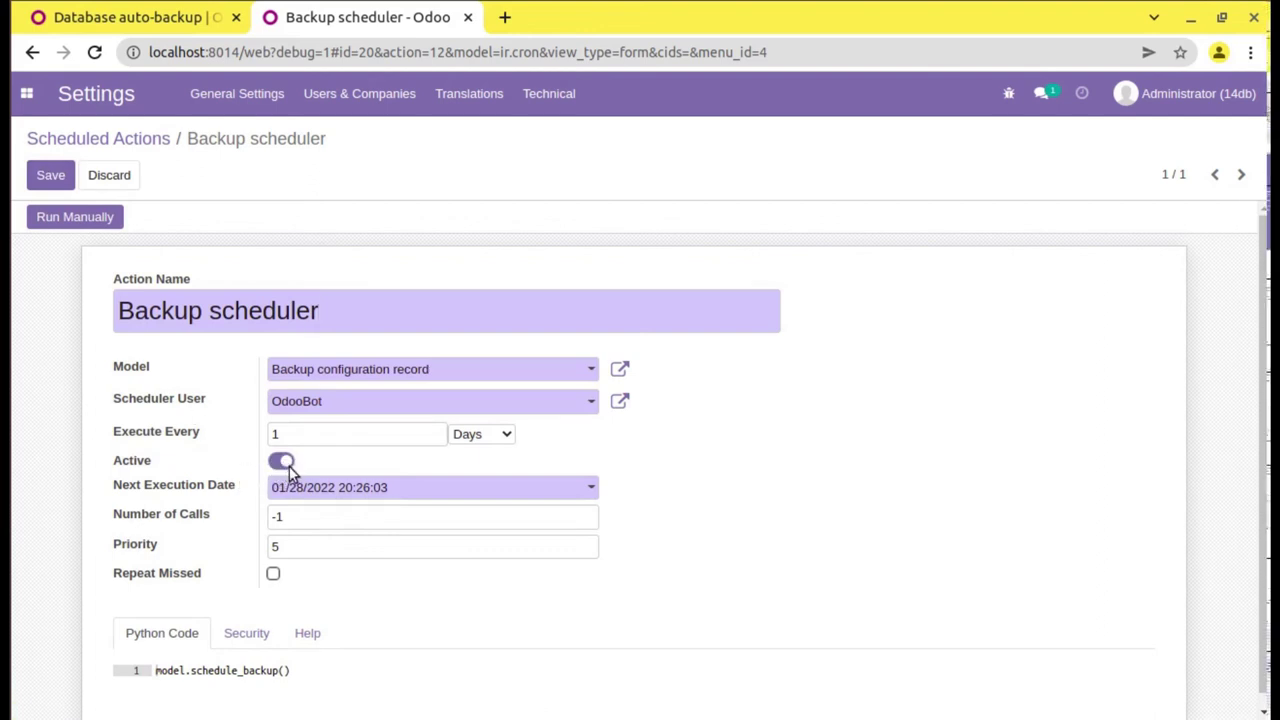
{"action": "left_click", "coordinate": [50, 175]}
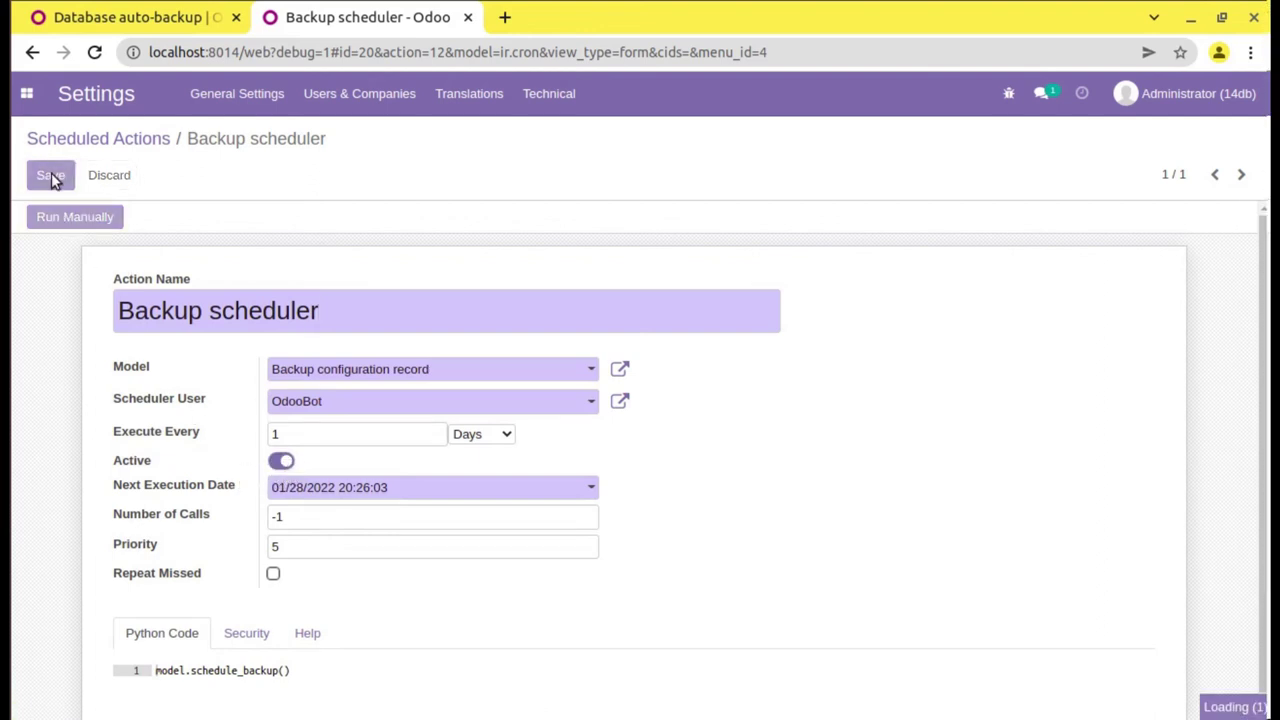
Reopen the Backup scheduler for editing and review the available units for its execution interval
{"action": "left_click", "coordinate": [46, 173]}
{"action": "scroll", "coordinate": [200, 484], "scroll_direction": "down", "scroll_amount": 1}
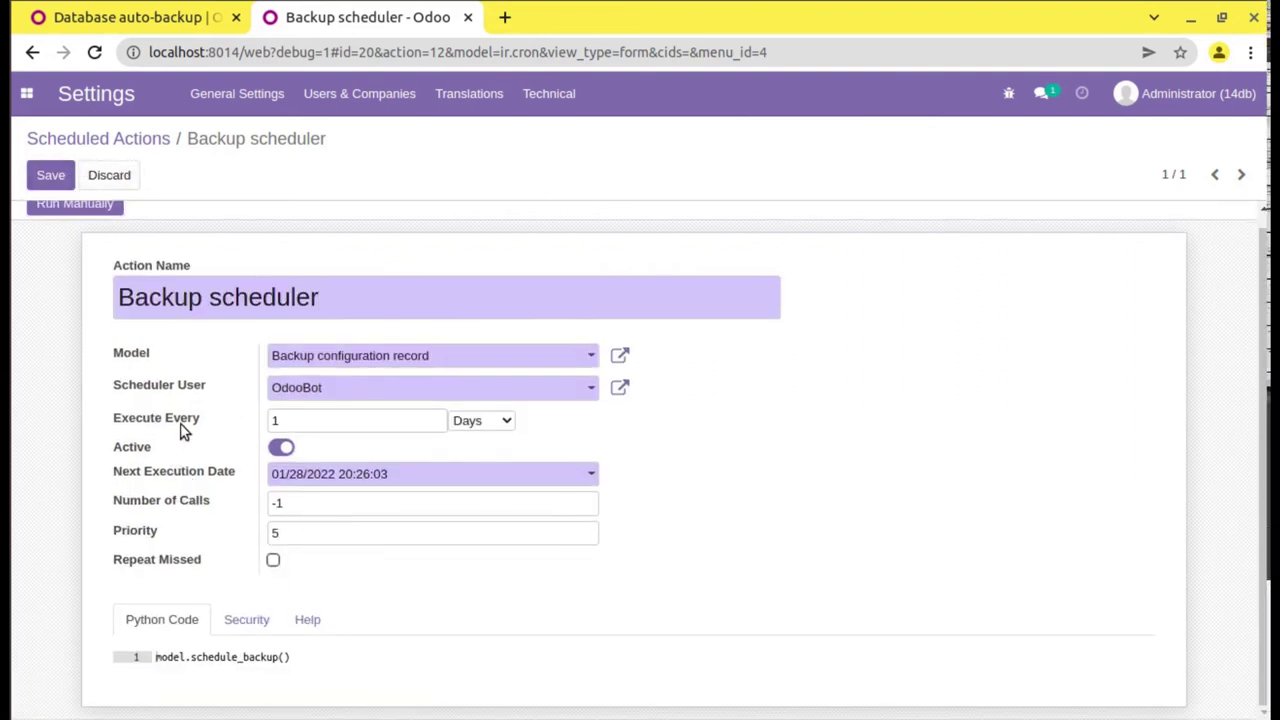
{"action": "left_click", "coordinate": [459, 427]}
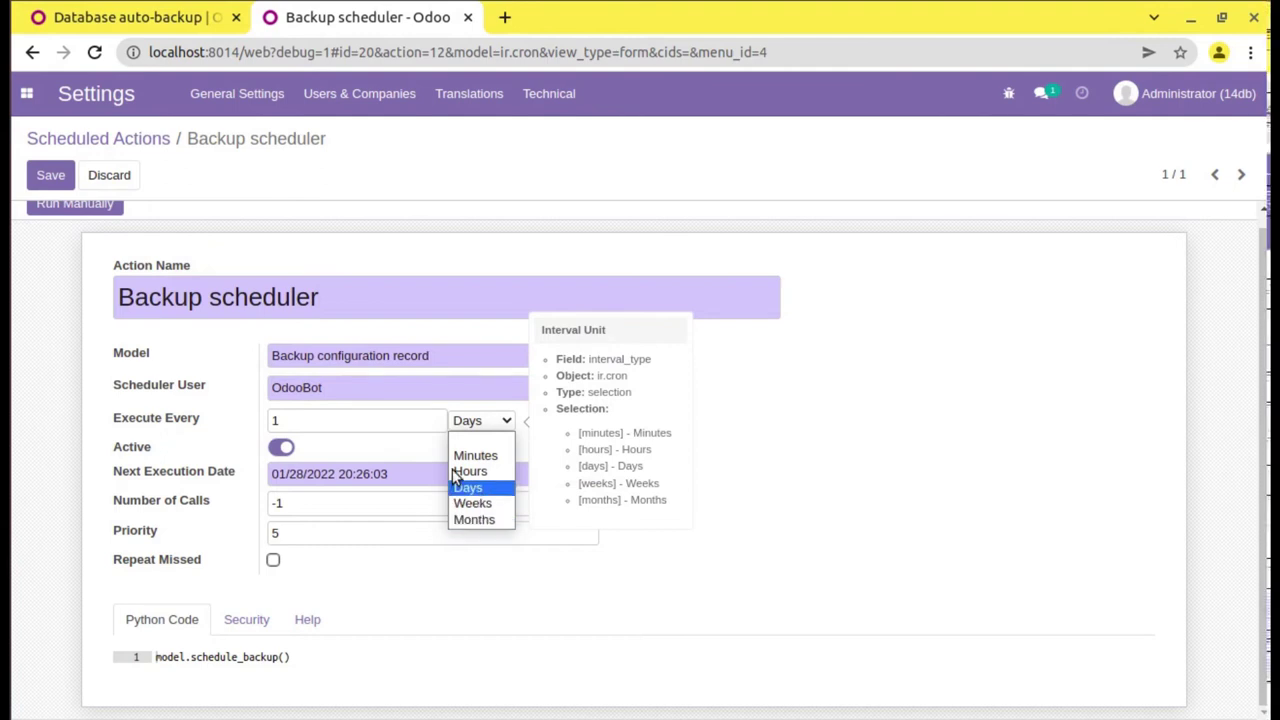
{"action": "left_click", "coordinate": [888, 414]}
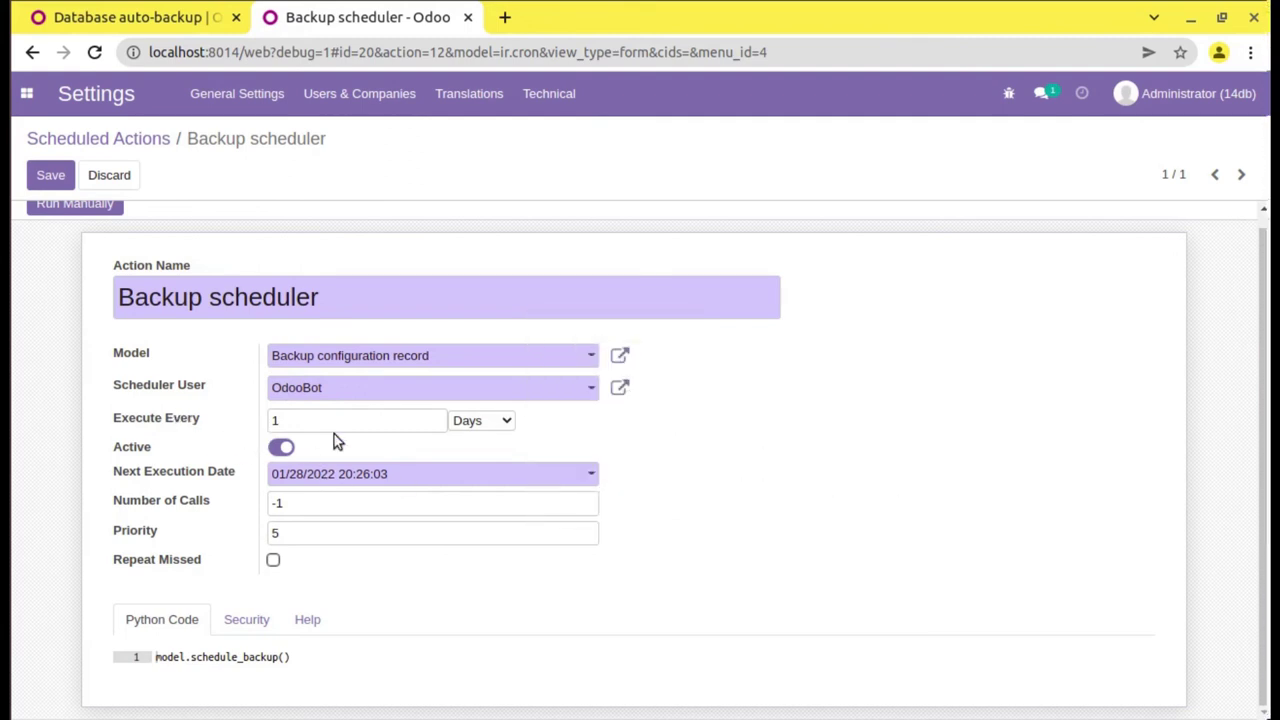
Set the Backup scheduler's next execution date to 01/28/2022 00:00:00 and save the record
{"action": "left_click", "coordinate": [362, 480]}
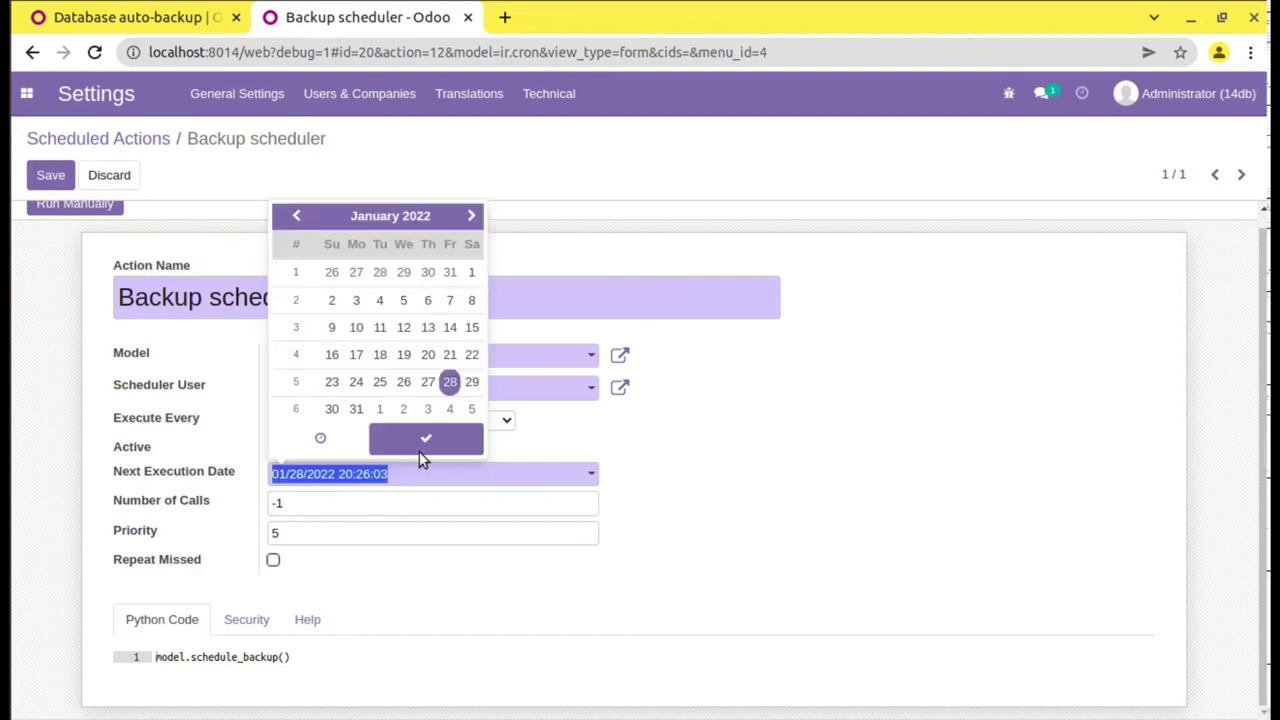
{"action": "left_click", "coordinate": [337, 437]}
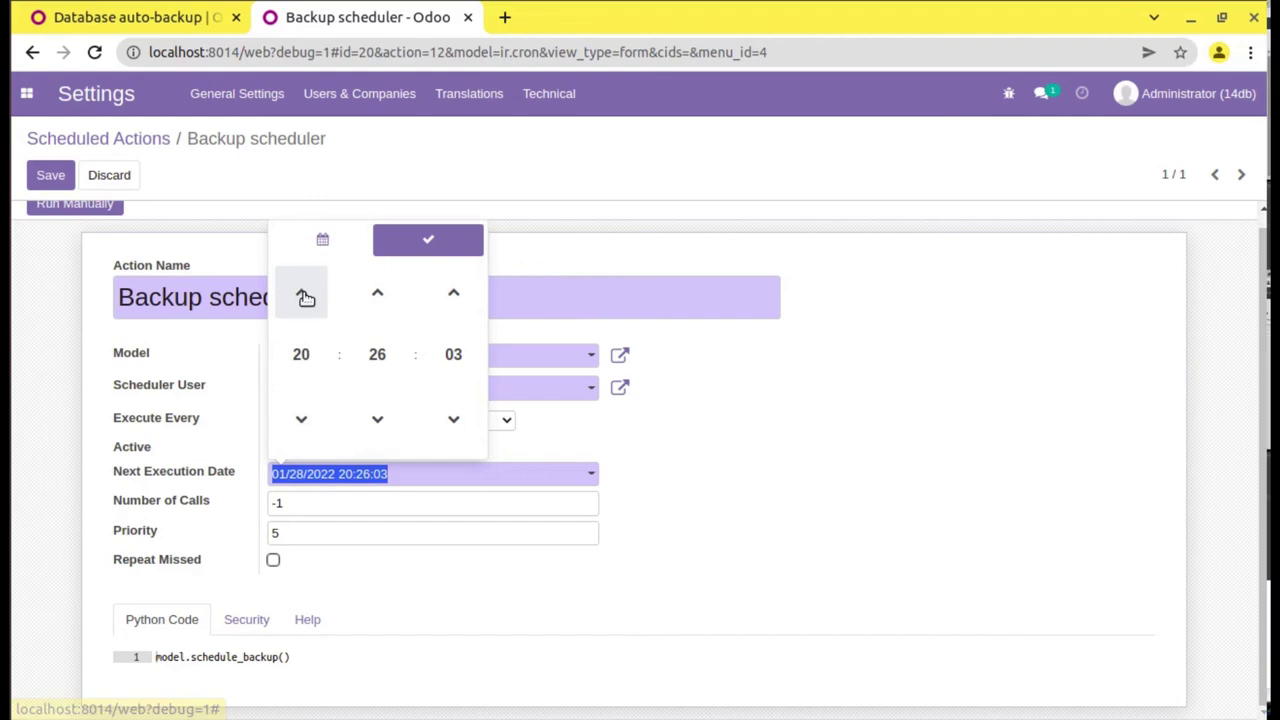
{"action": "left_click", "coordinate": [305, 350]}
{"action": "left_click", "coordinate": [299, 298]}
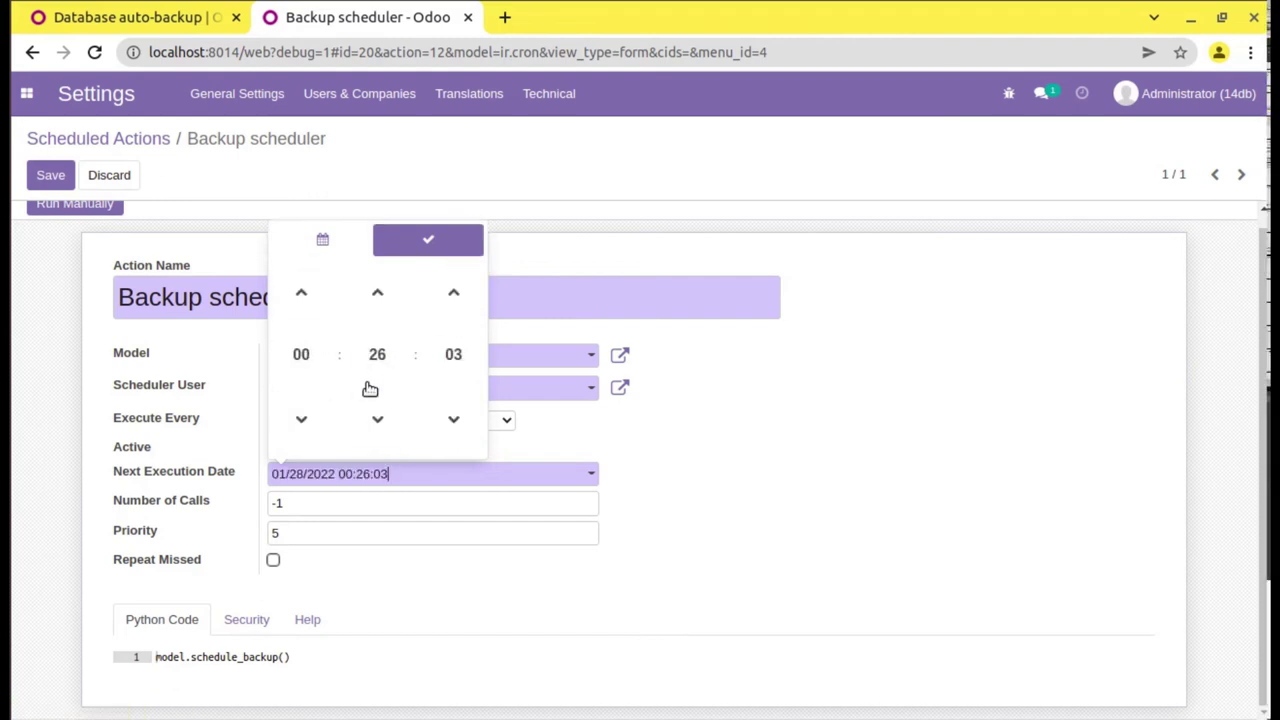
{"action": "left_click", "coordinate": [370, 360]}
{"action": "left_click", "coordinate": [305, 322]}
{"action": "left_click", "coordinate": [445, 358]}
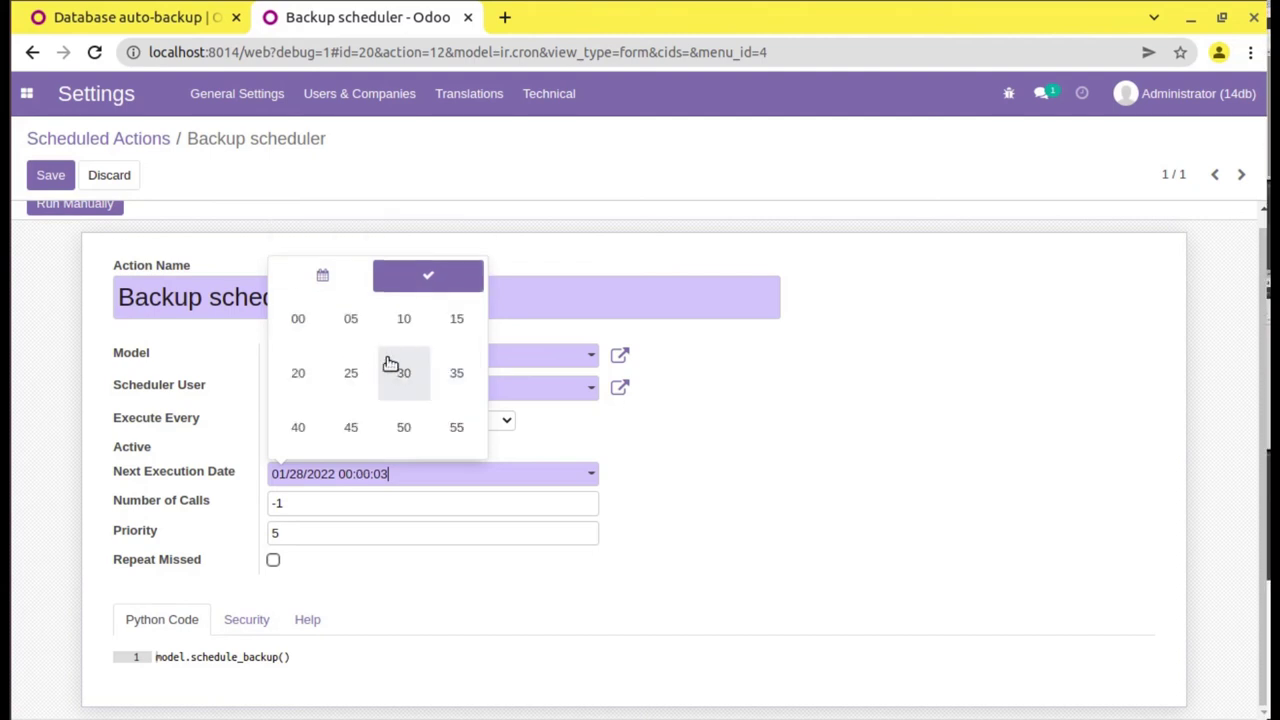
{"action": "left_click", "coordinate": [300, 323]}
{"action": "left_click", "coordinate": [837, 550]}
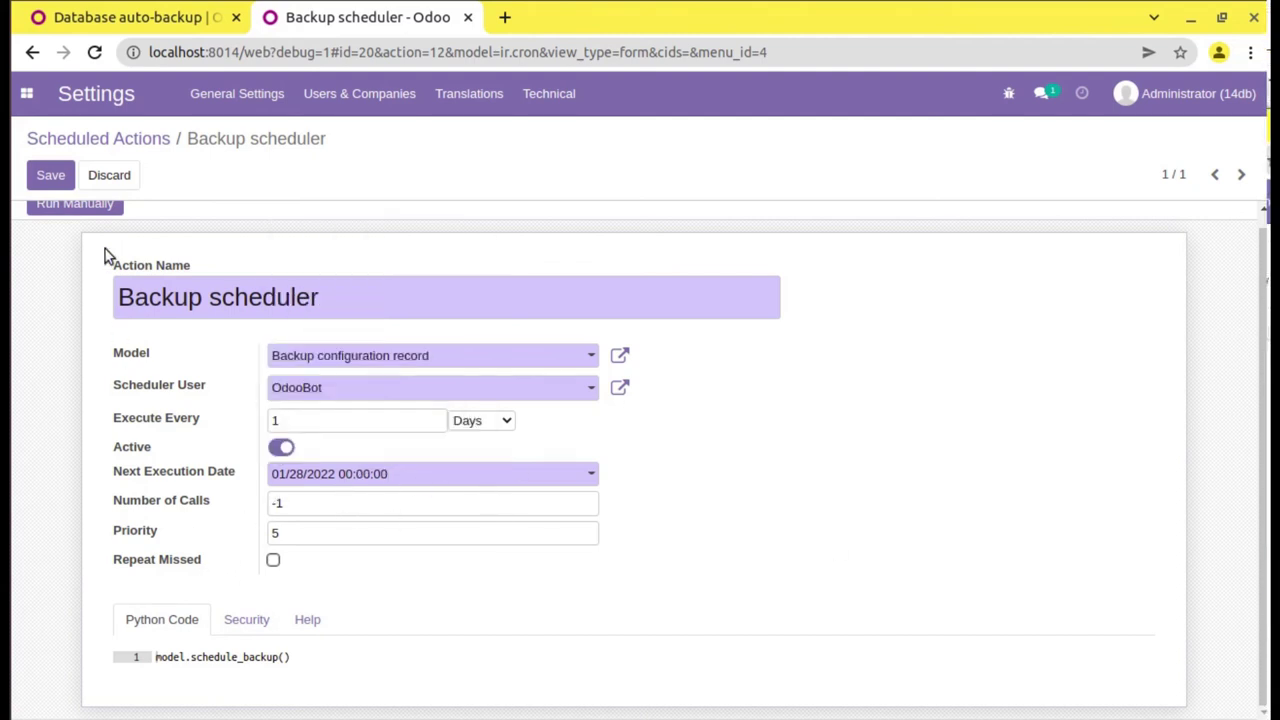
{"action": "left_click", "coordinate": [68, 177]}
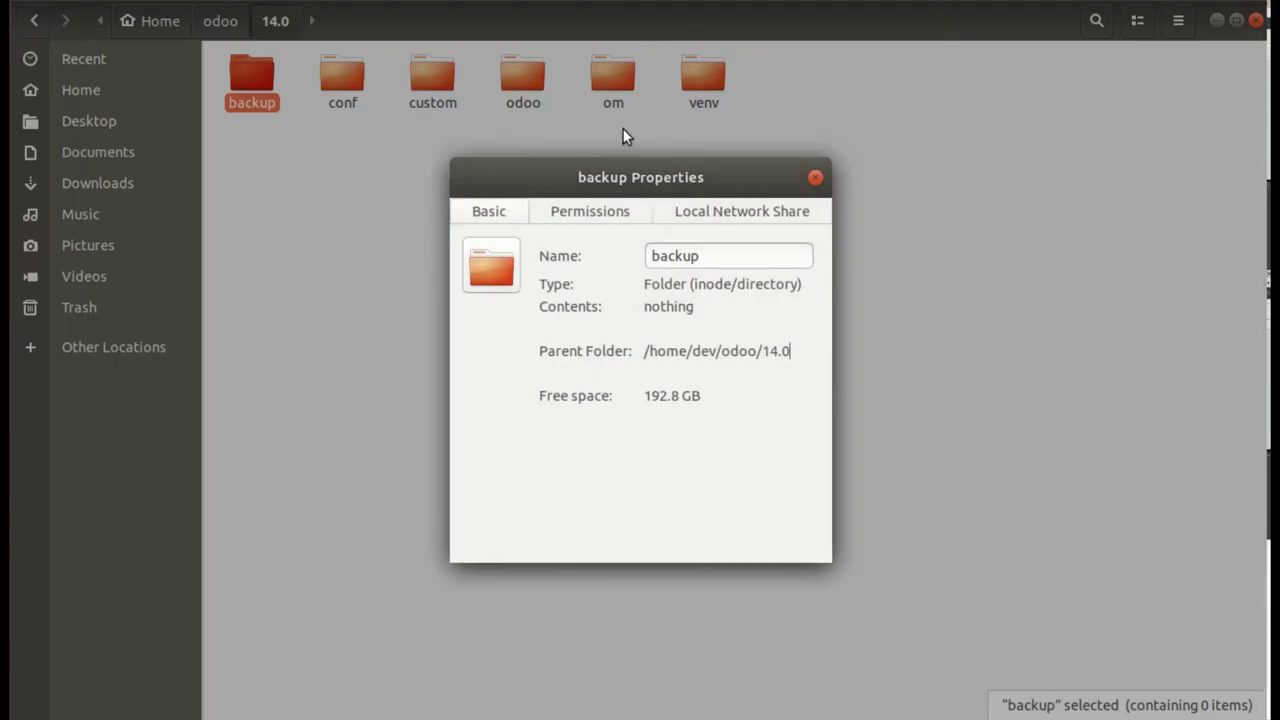
In Files, close the folder properties, permanently delete the existing backup zip from the backup folder, and reopen that folder
{"action": "left_click", "coordinate": [815, 177]}
{"action": "double_click", "coordinate": [257, 91]}
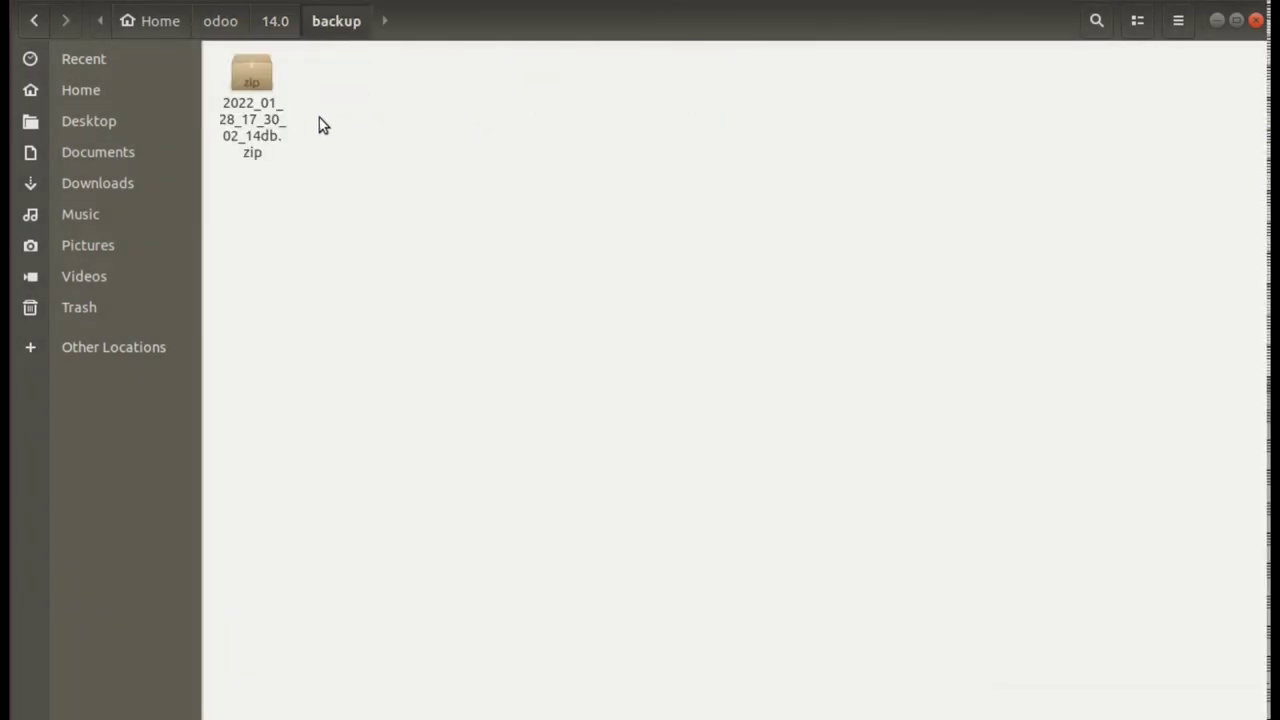
{"action": "left_click", "coordinate": [258, 137]}
{"action": "key", "text": "shift+Delete"}
{"action": "key", "text": "Return"}
{"action": "left_click", "coordinate": [275, 22]}
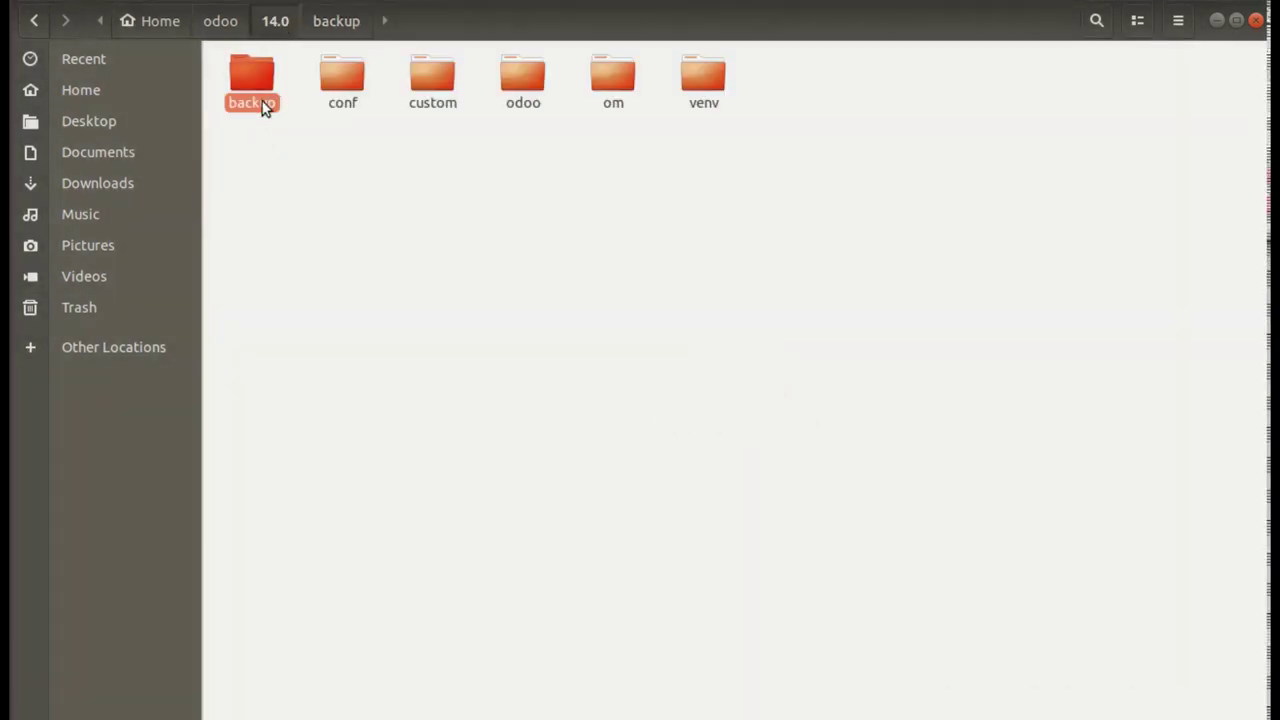
{"action": "double_click", "coordinate": [264, 103]}
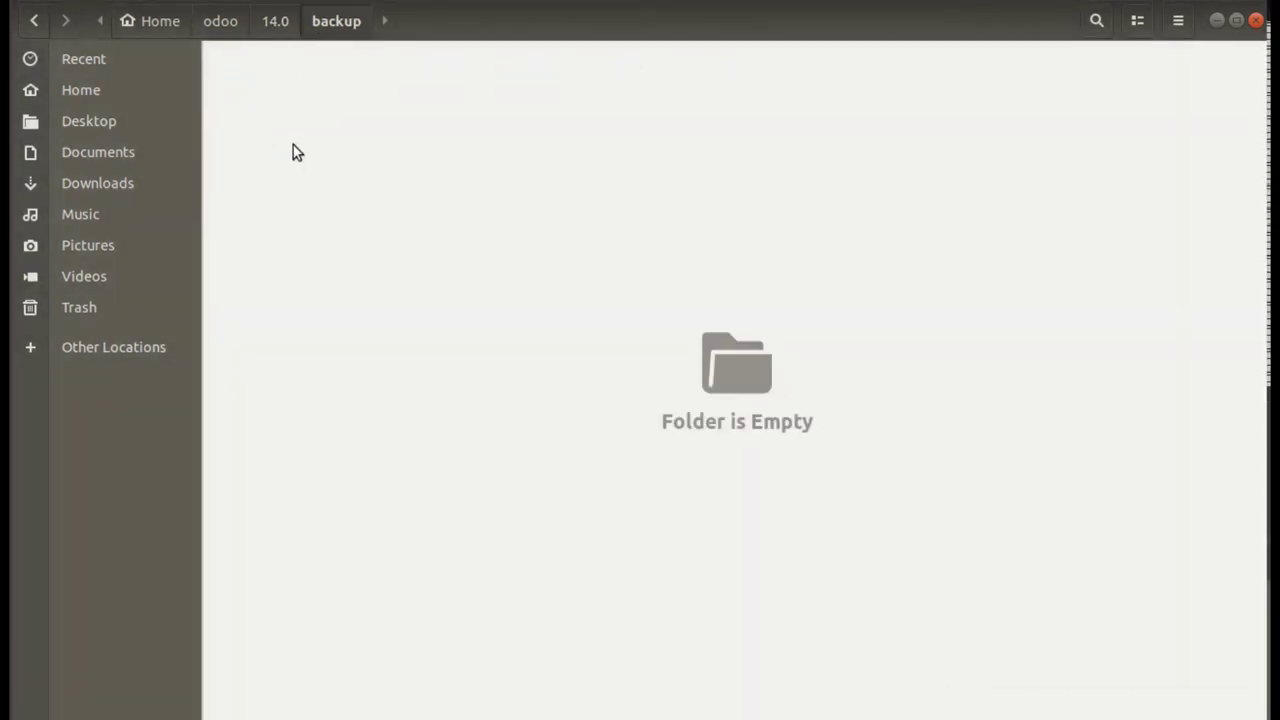
Switch to Chrome, run the Backup scheduler manually, and return to the backup folder in Files
{"action": "left_click", "coordinate": [5, 155]}
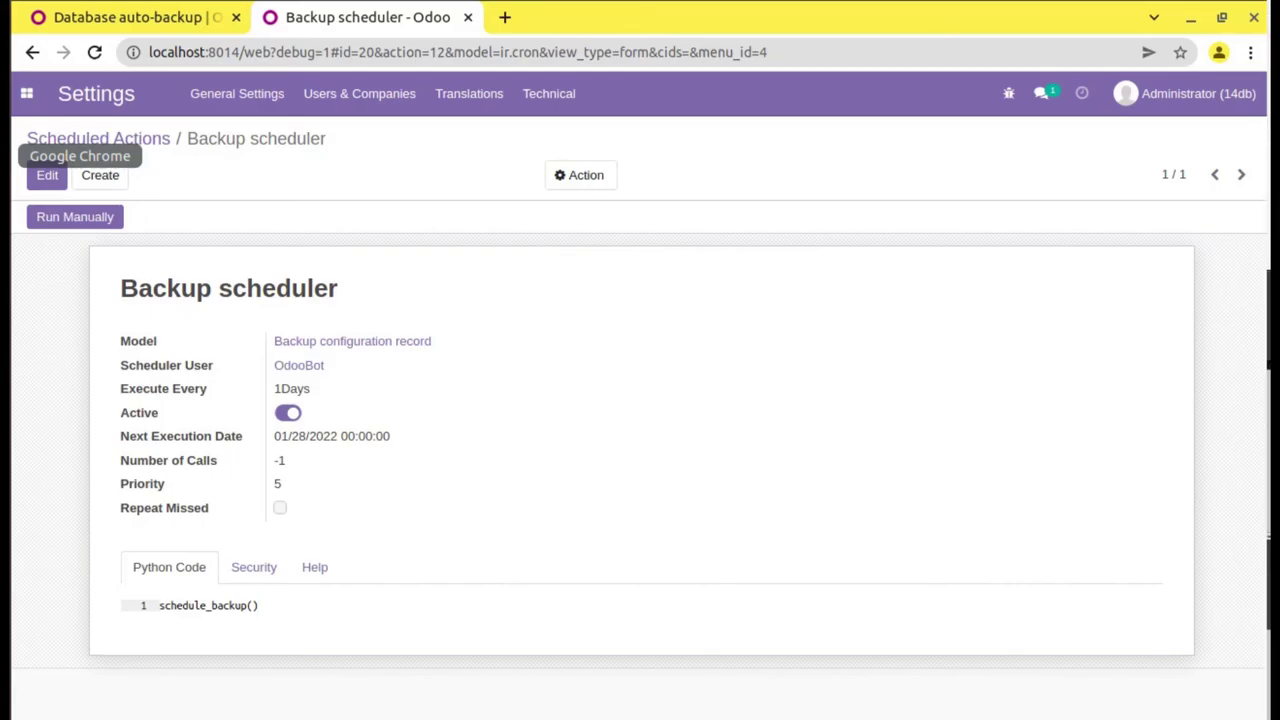
{"action": "left_click", "coordinate": [84, 221]}
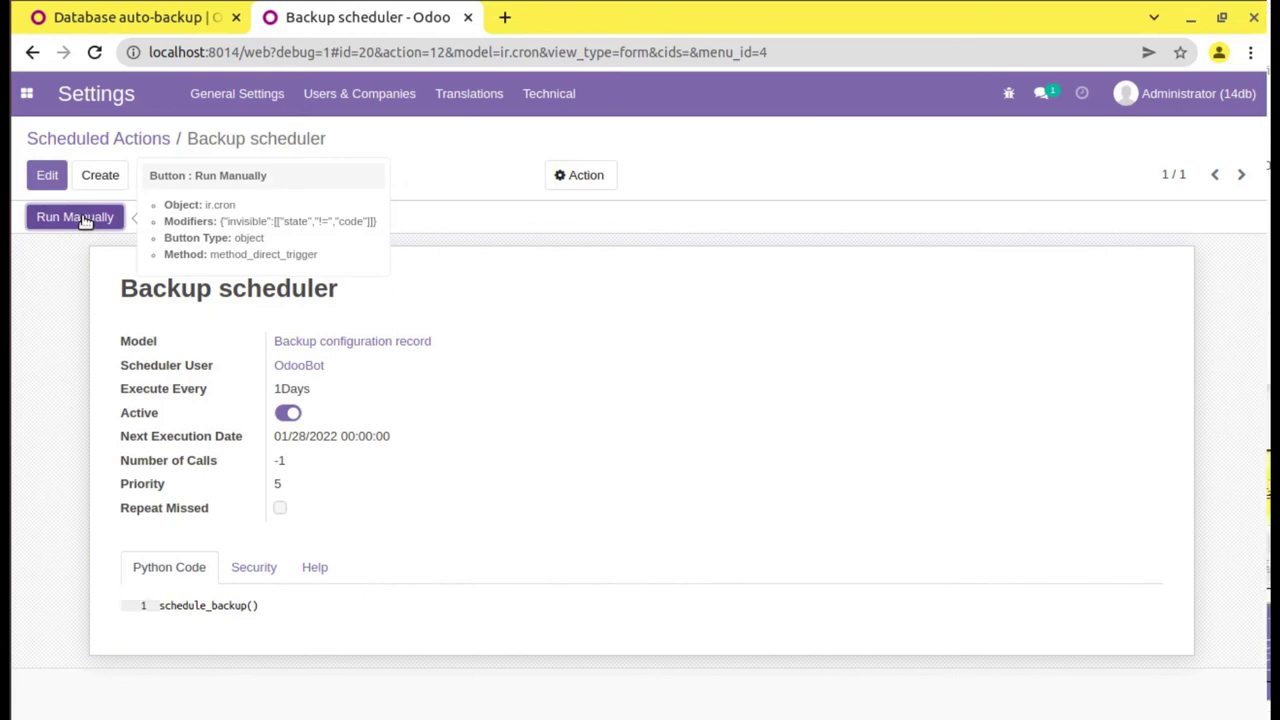
{"action": "left_click", "coordinate": [5, 30]}
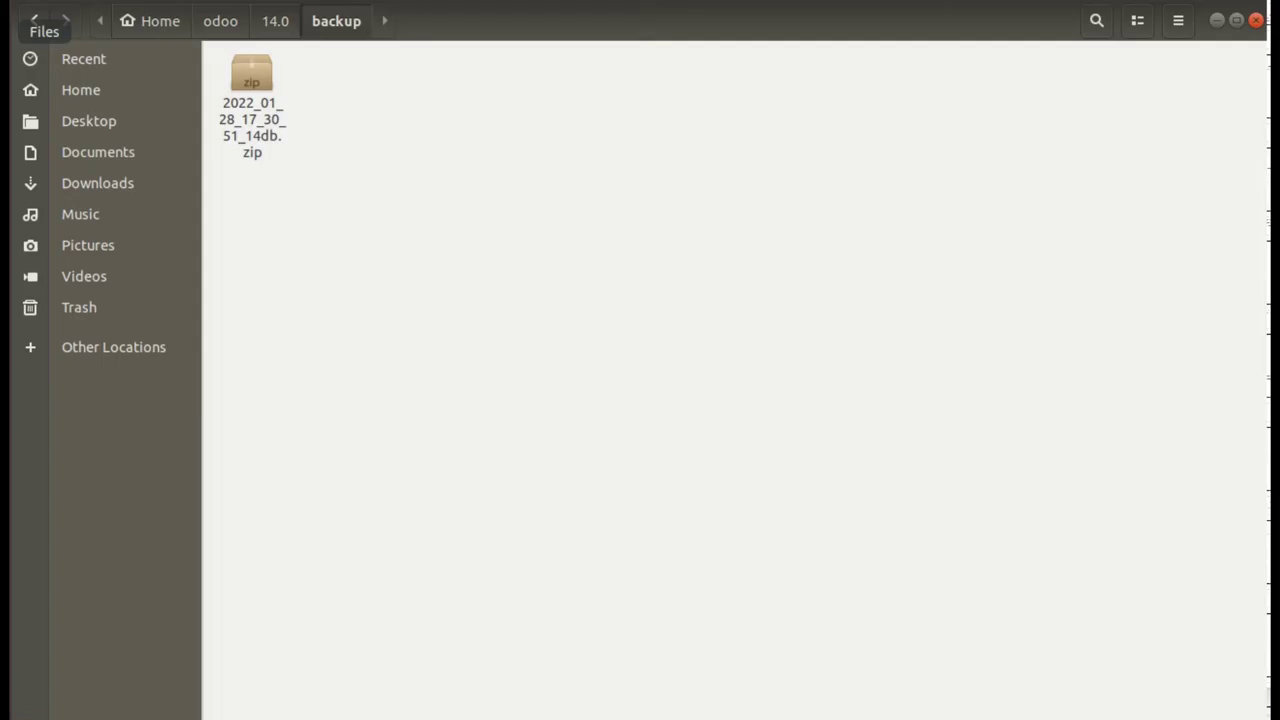
Extract 2022_01_28_17_30_51_14db.zip into the backup folder and open the extracted folder to inspect its contents
{"action": "right_click", "coordinate": [269, 115]}
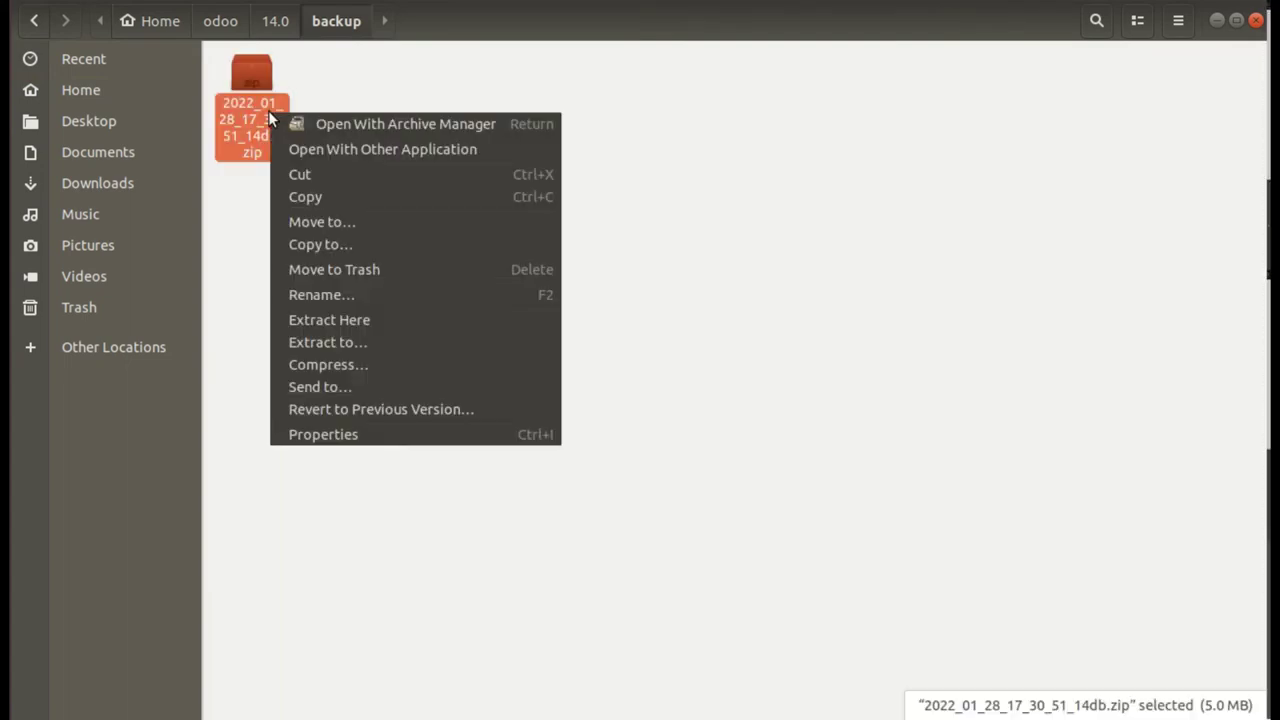
{"action": "left_click", "coordinate": [243, 87]}
{"action": "right_click", "coordinate": [243, 87]}
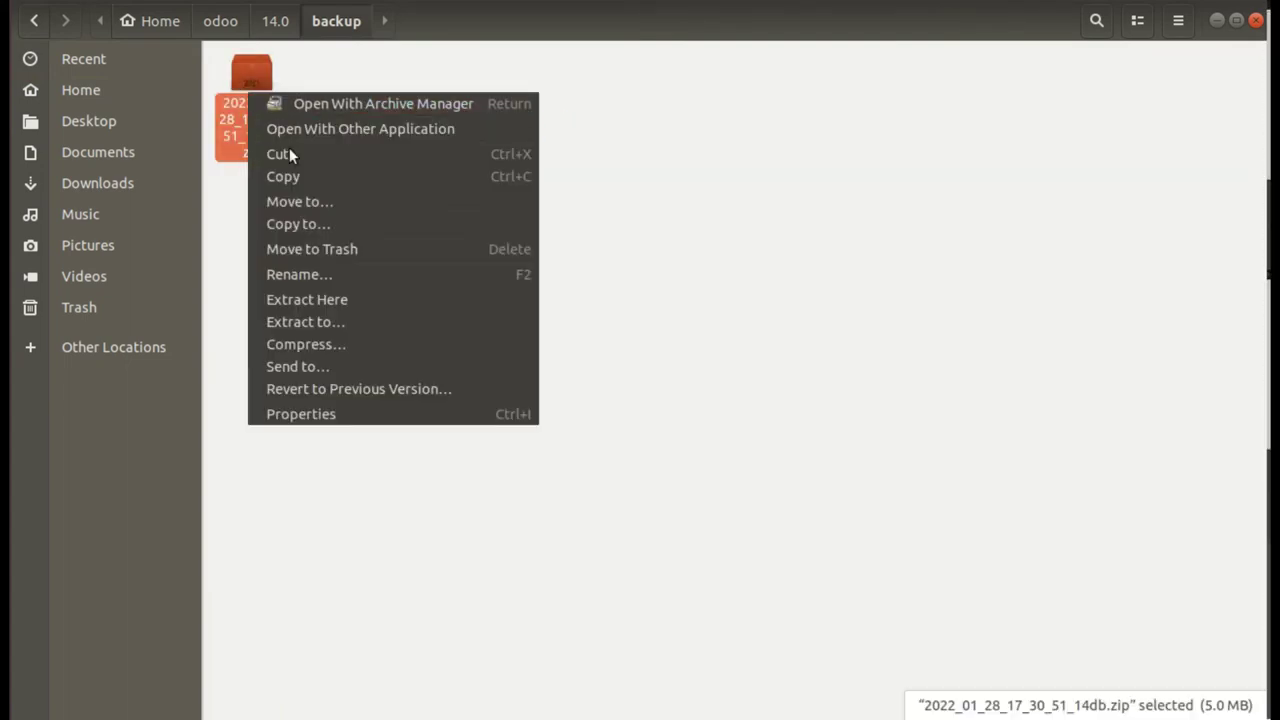
{"action": "left_click", "coordinate": [362, 296]}
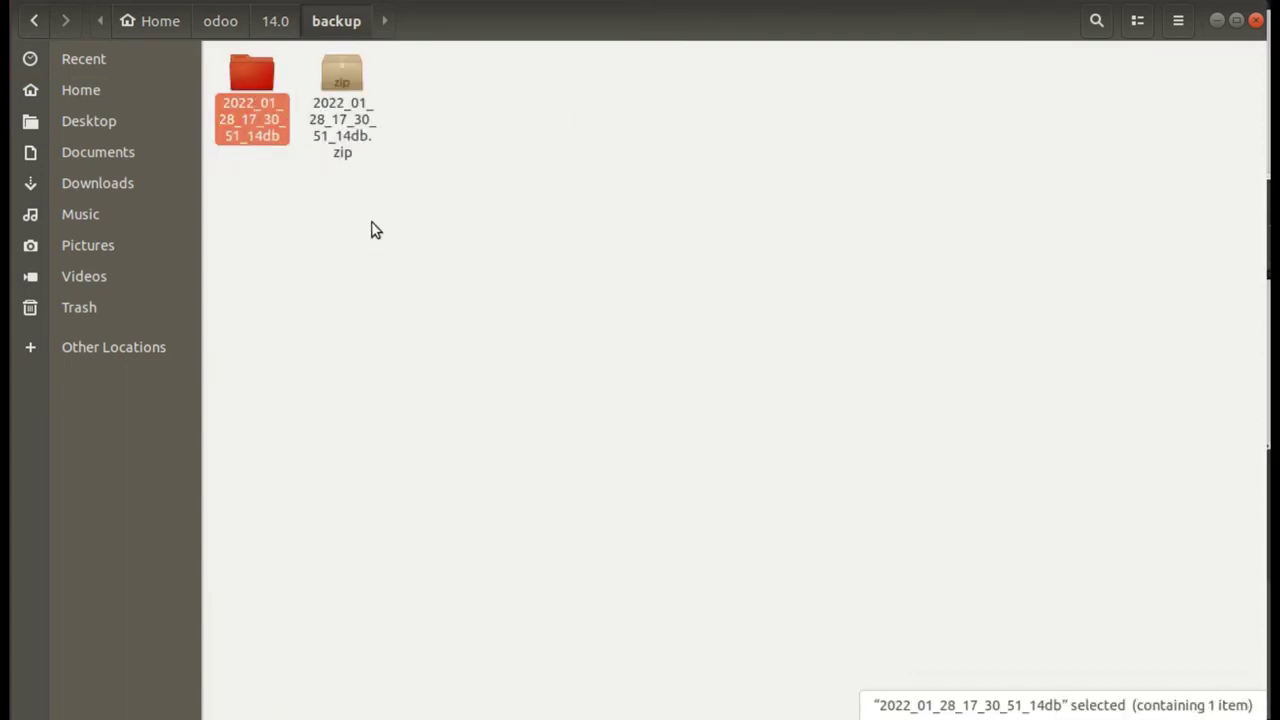
{"action": "double_click", "coordinate": [285, 107]}
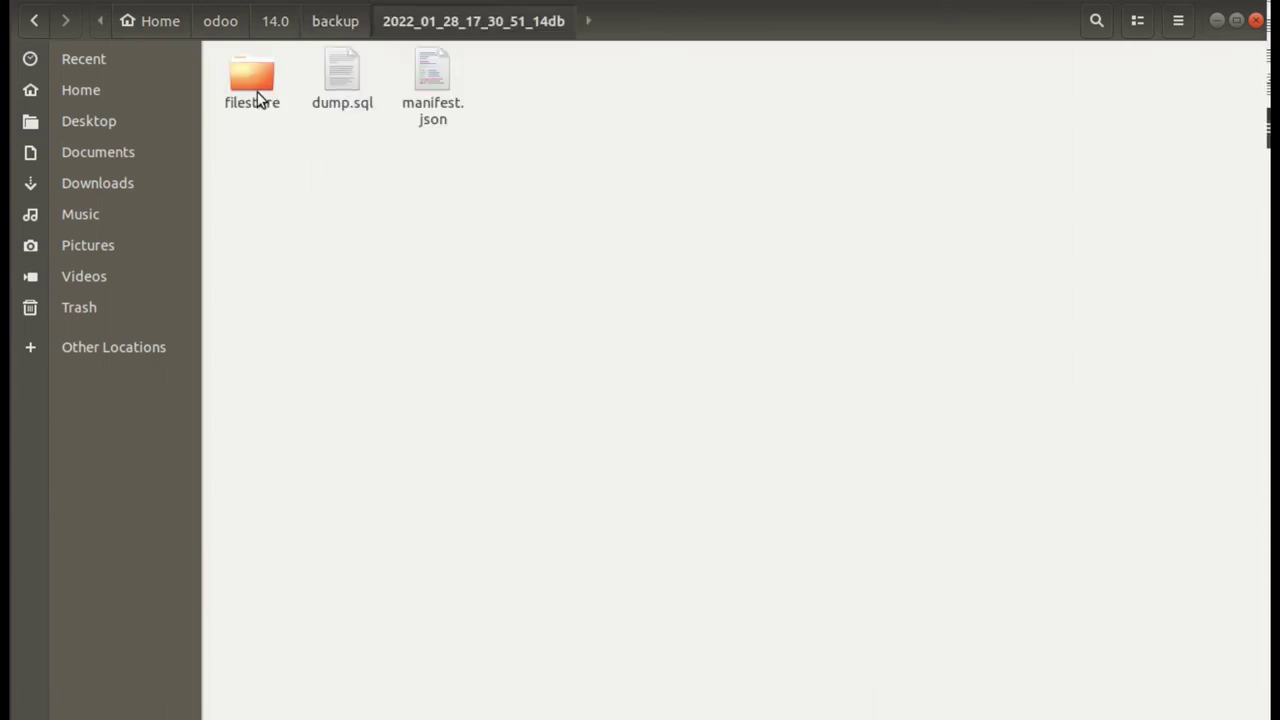
Return to the backup folder and delete the extracted folder together with both backup zip archives
{"action": "left_click", "coordinate": [342, 28]}
{"action": "left_click", "coordinate": [303, 163]}
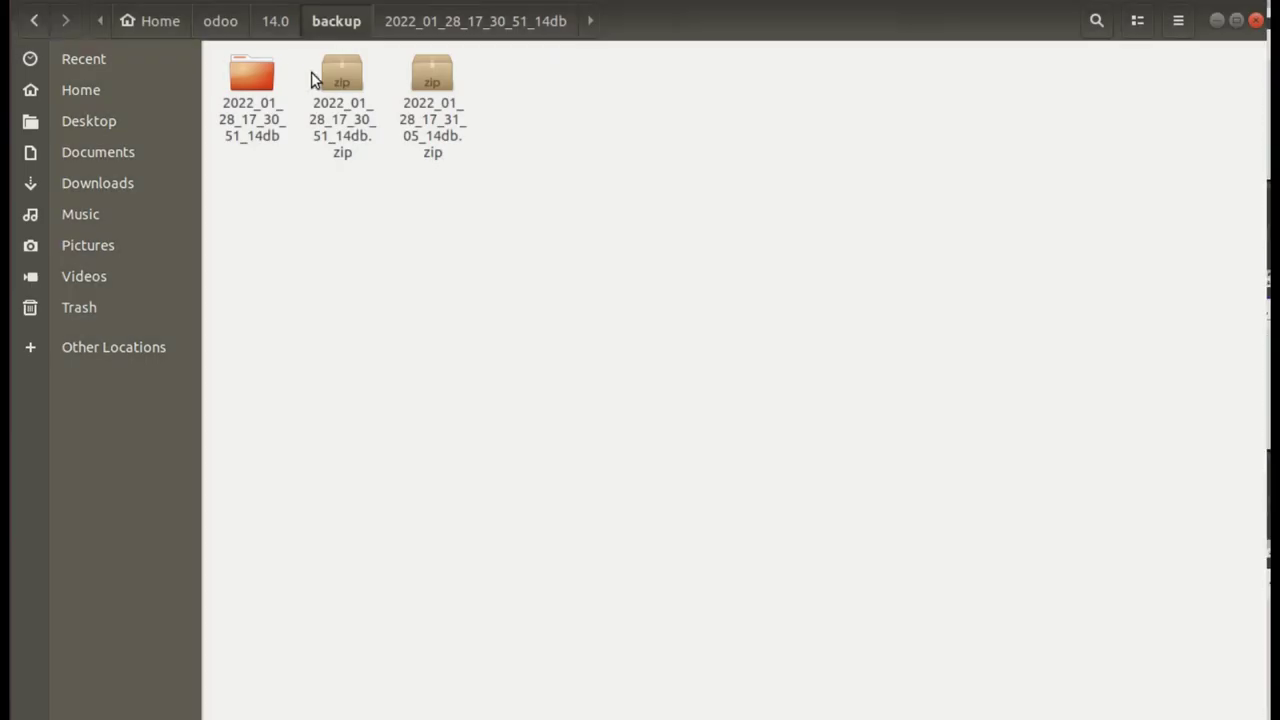
{"action": "left_click", "coordinate": [282, 24]}
{"action": "double_click", "coordinate": [250, 90]}
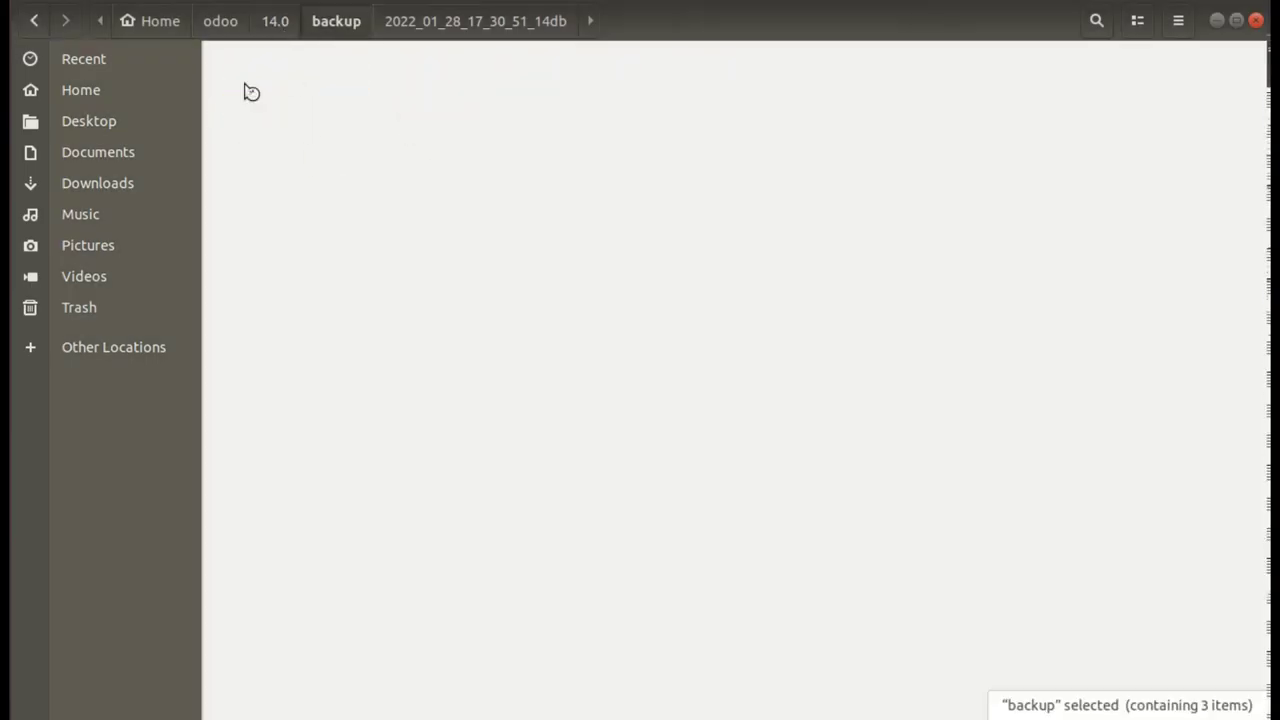
{"action": "left_click_drag", "start_coordinate": [236, 80], "coordinate": [397, 143]}
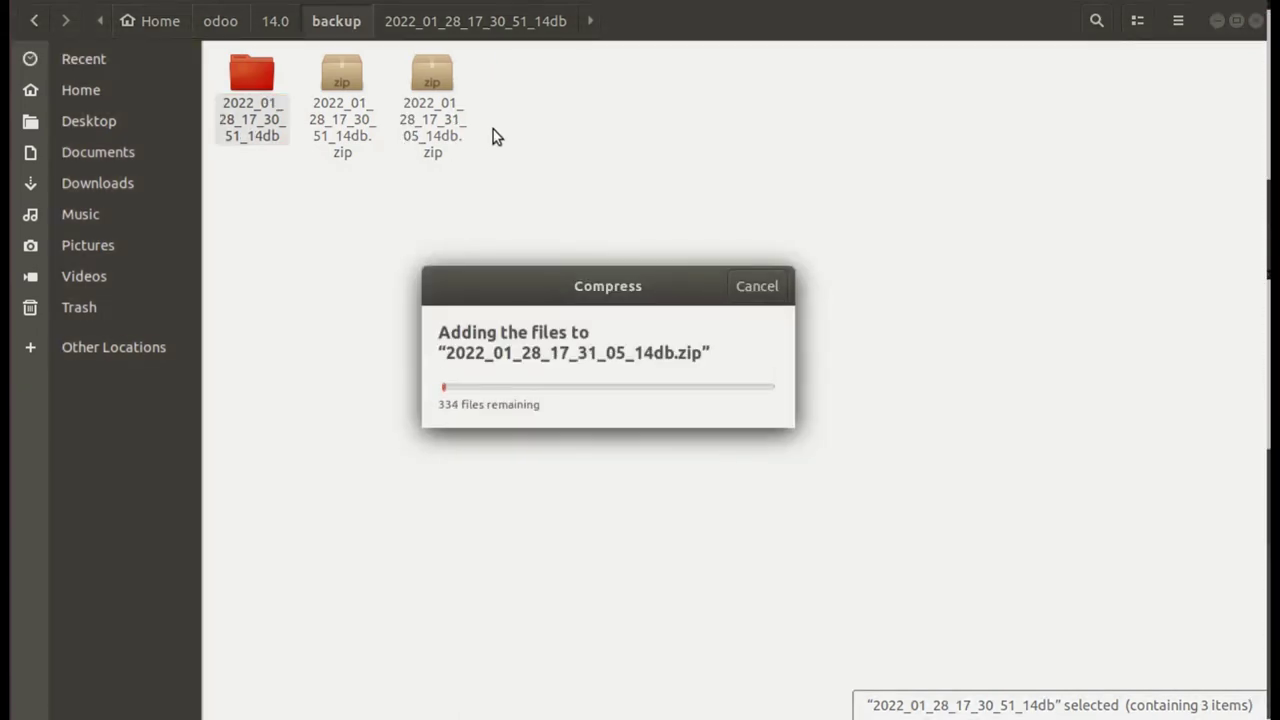
{"action": "left_click", "coordinate": [613, 242]}
{"action": "left_click_drag", "start_coordinate": [533, 107], "coordinate": [215, 114]}
{"action": "key", "text": "shift+Delete"}
{"action": "key", "text": "Escape"}
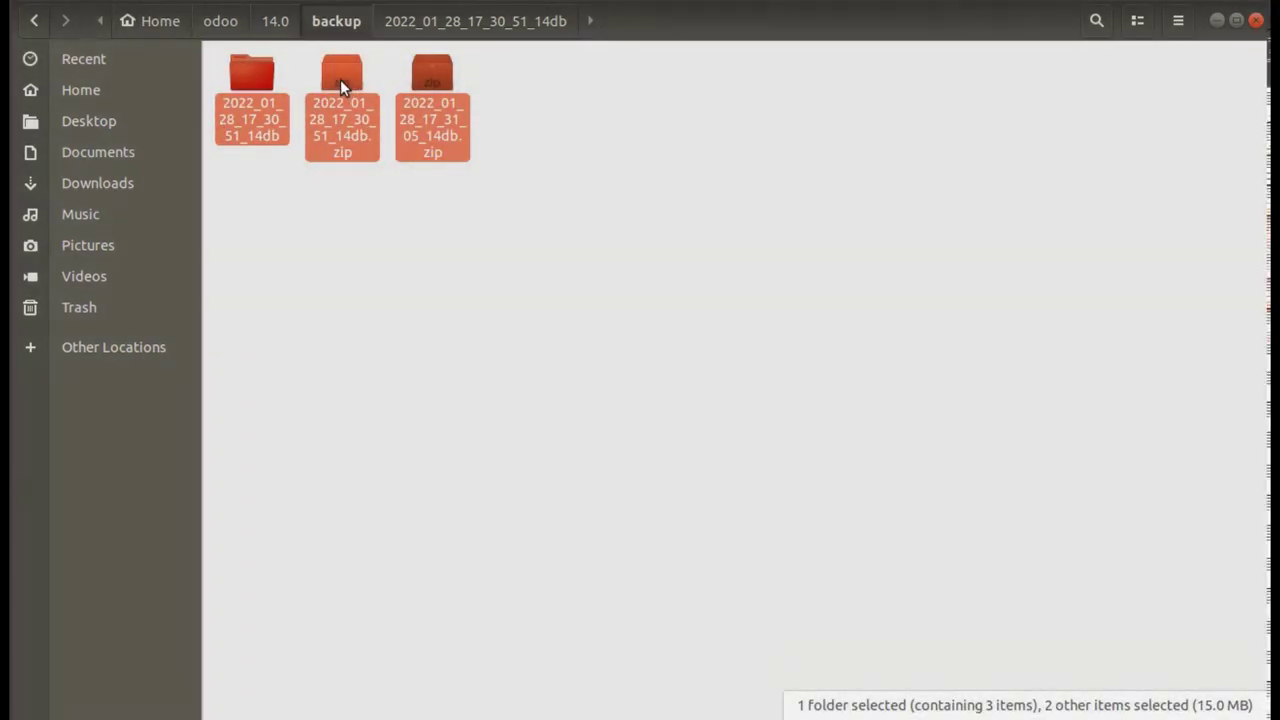
{"action": "key", "text": "Delete"}
{"action": "left_click", "coordinate": [282, 30]}
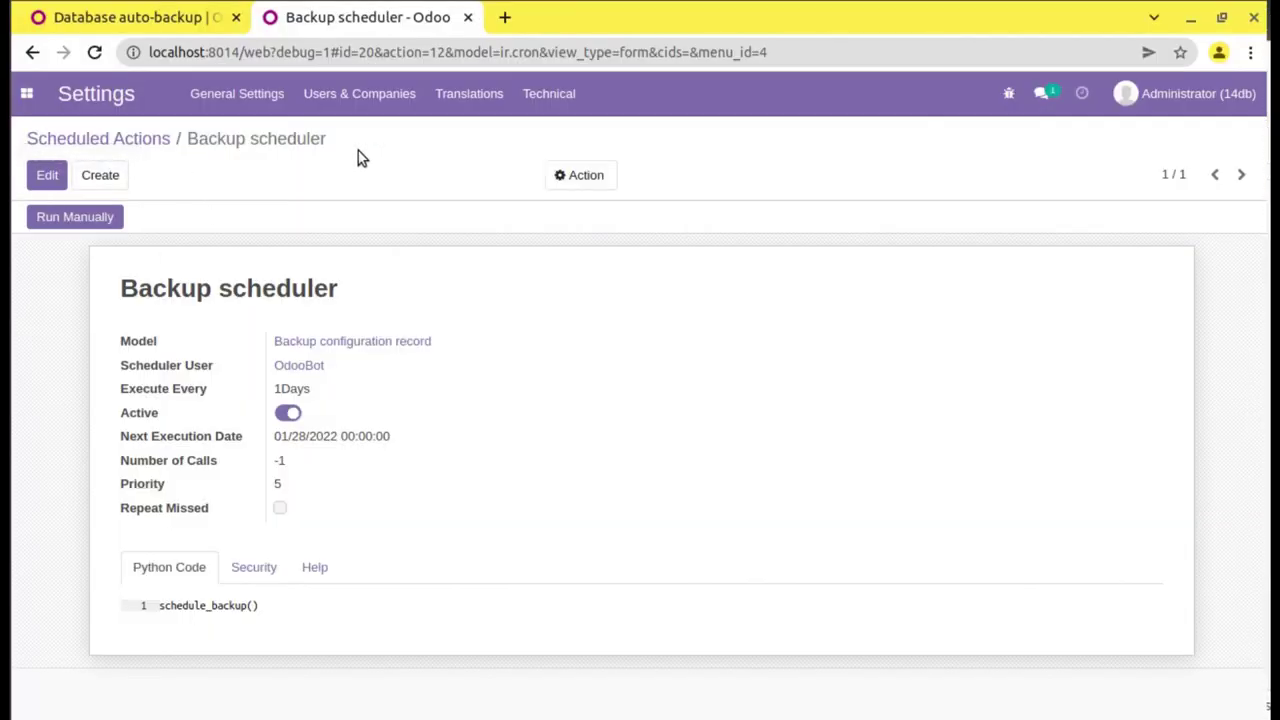
Look through the automation and back-ups entries in Odoo's technical settings
{"action": "left_click", "coordinate": [549, 93]}
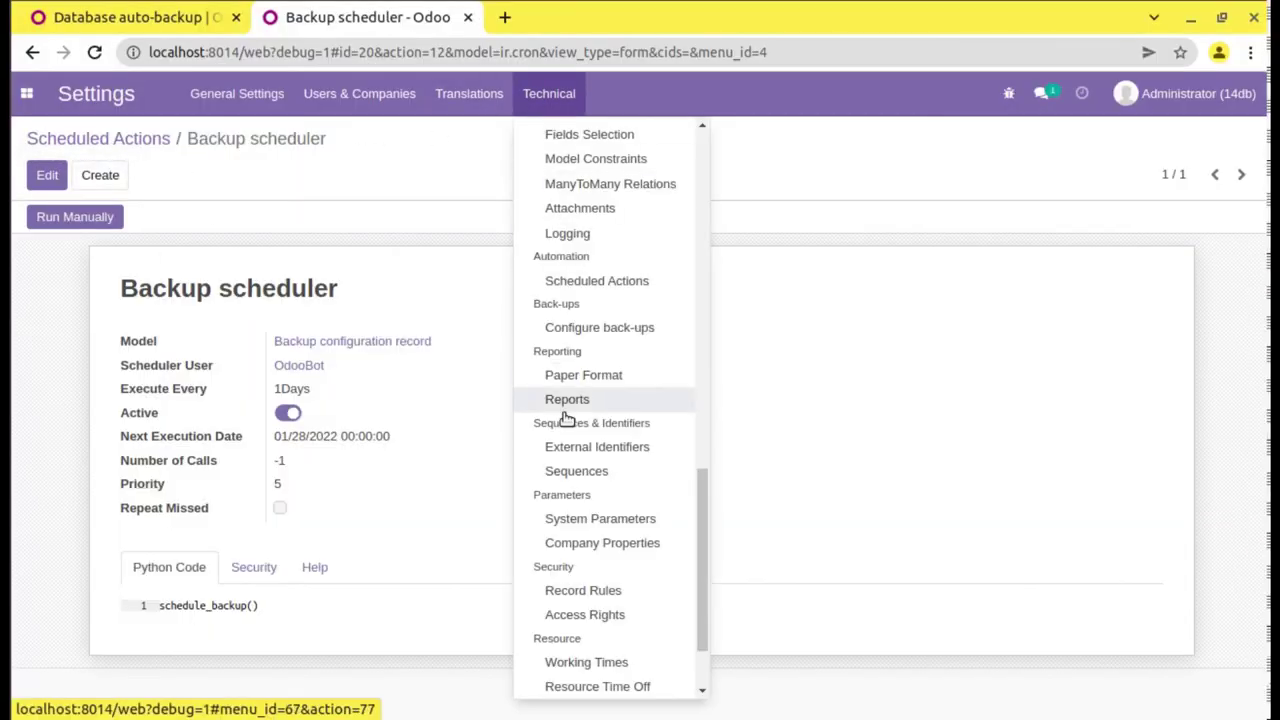
{"action": "scroll", "coordinate": [556, 403], "scroll_direction": "down", "scroll_amount": 2}
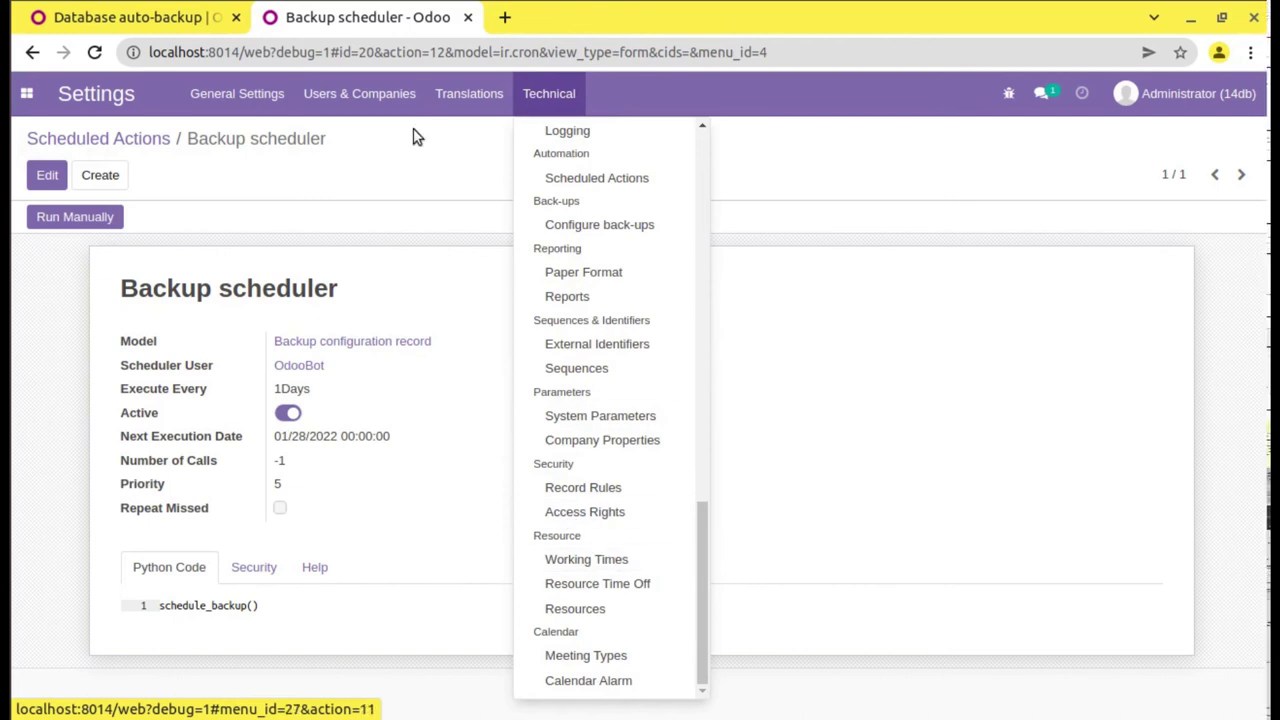
Duplicate the Backup scheduler browser tab, close the open technical list in the original, and return to the duplicate
{"action": "right_click", "coordinate": [389, 34]}
{"action": "left_click", "coordinate": [449, 177]}
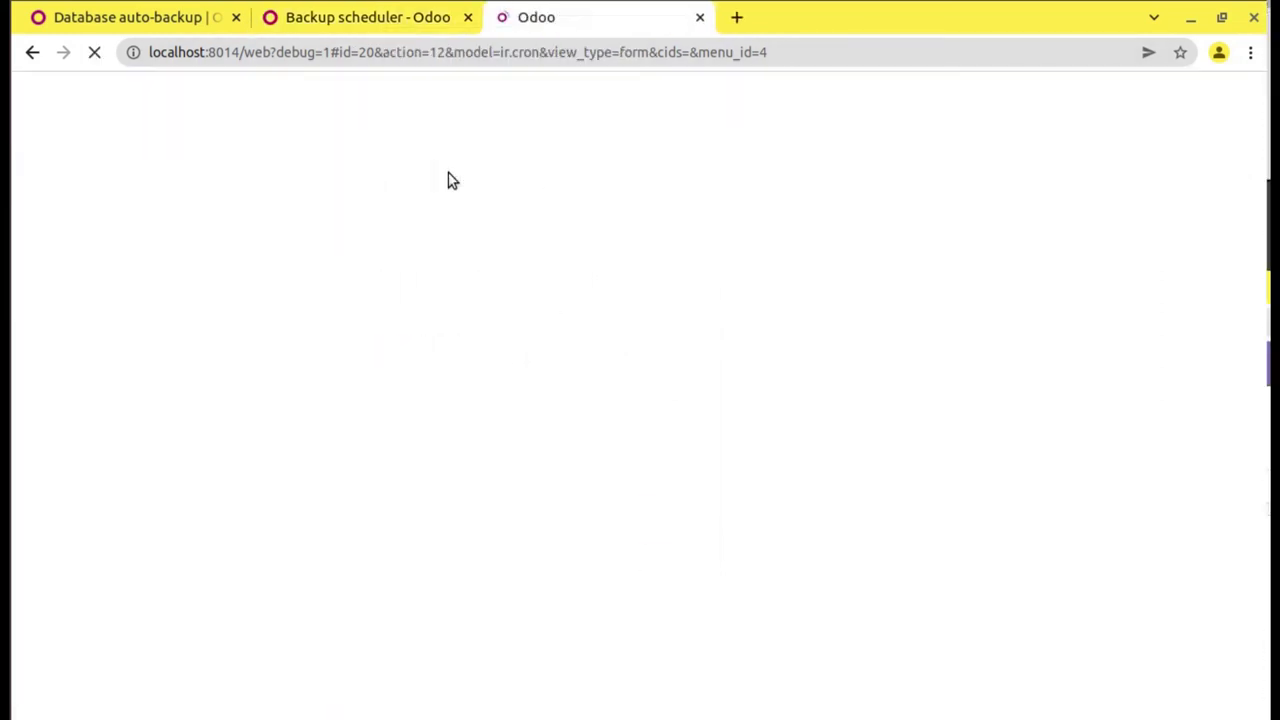
{"action": "left_click", "coordinate": [395, 22]}
{"action": "left_click", "coordinate": [643, 425]}
{"action": "left_click", "coordinate": [557, 20]}
Open the Configure back-ups list from the technical settings in the duplicated tab
{"action": "left_click", "coordinate": [549, 95]}
{"action": "scroll", "coordinate": [574, 489], "scroll_direction": "down", "scroll_amount": 5}
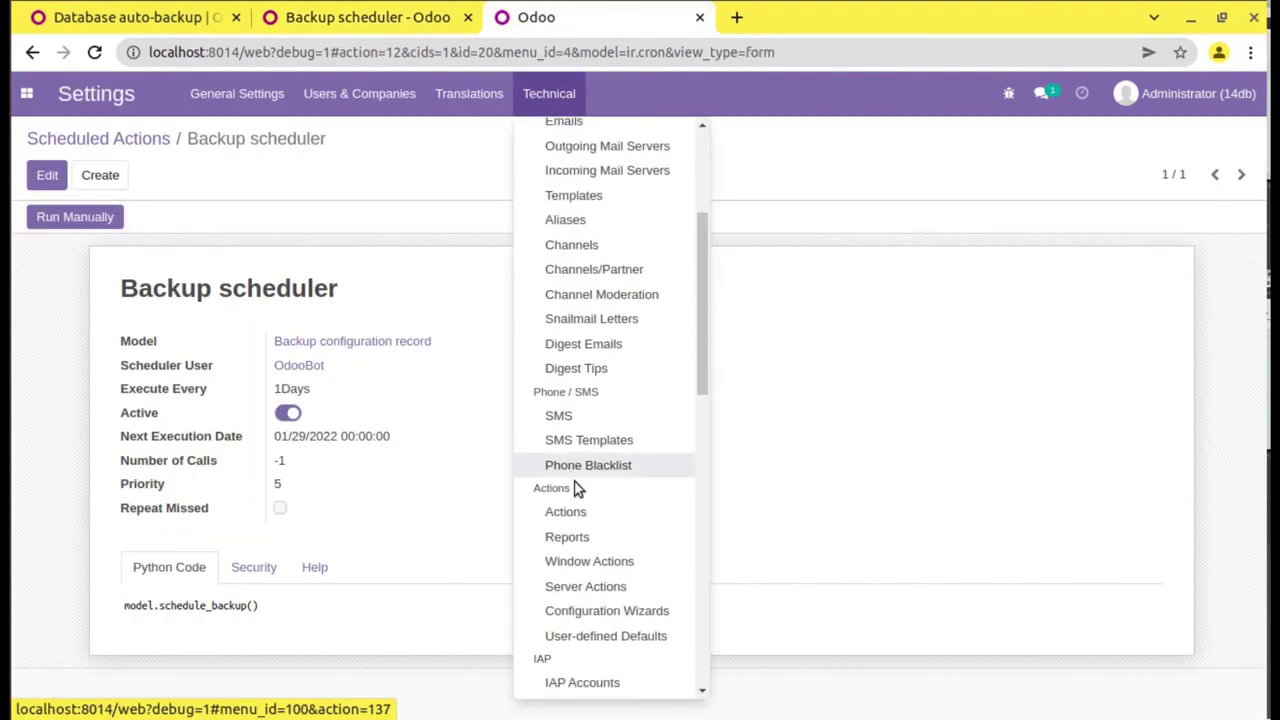
{"action": "scroll", "coordinate": [609, 530], "scroll_direction": "down", "scroll_amount": 5}
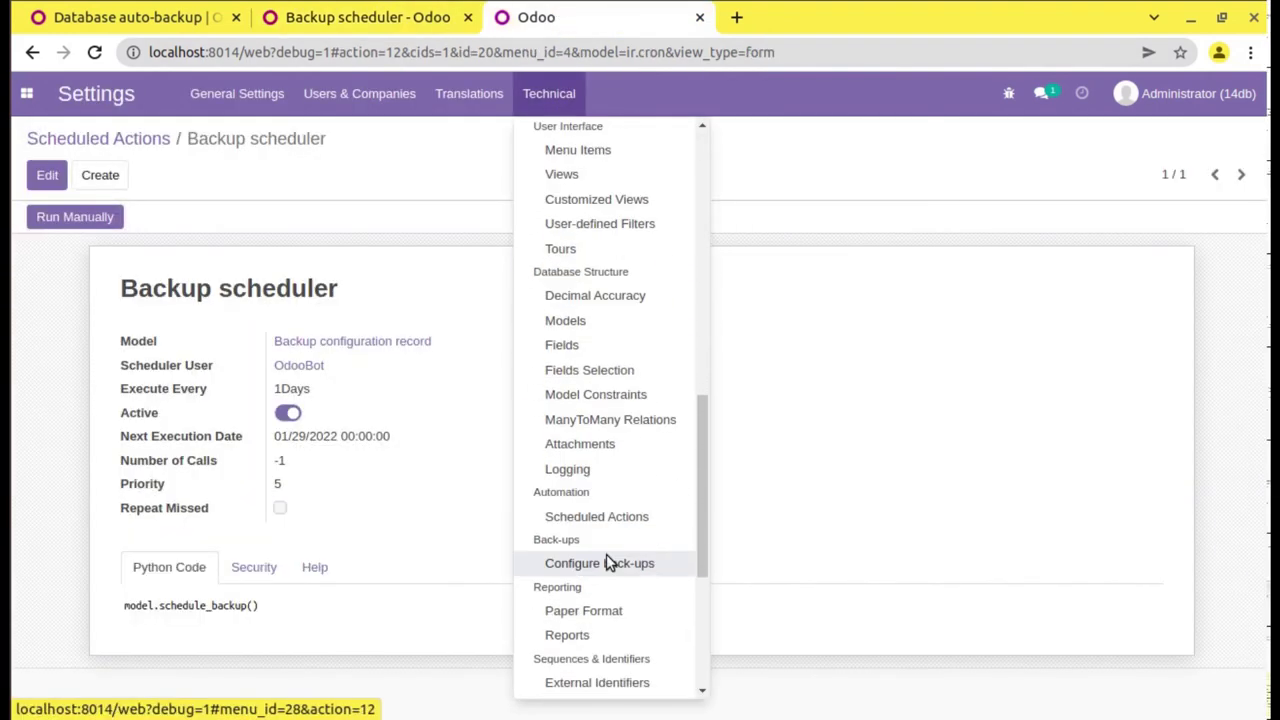
{"action": "left_click", "coordinate": [615, 430]}
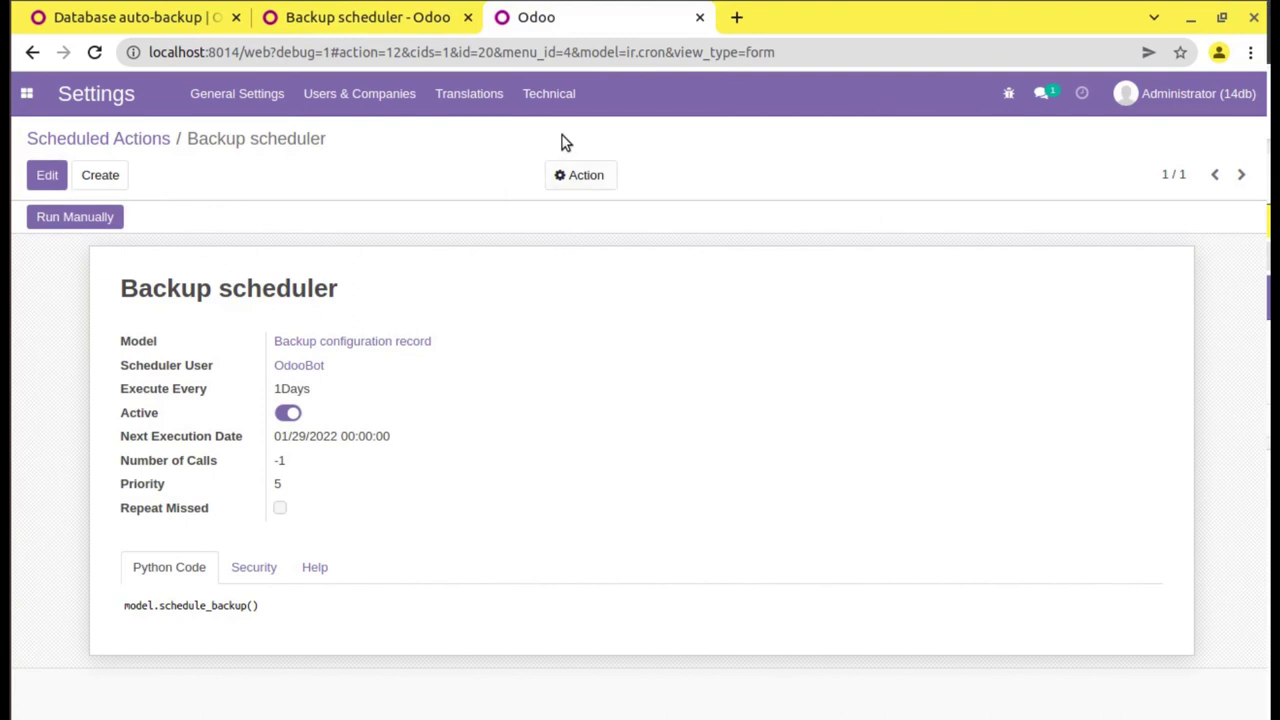
{"action": "left_click", "coordinate": [549, 93]}
{"action": "scroll", "coordinate": [590, 345], "scroll_direction": "down", "scroll_amount": 4}
{"action": "left_click", "coordinate": [591, 228]}
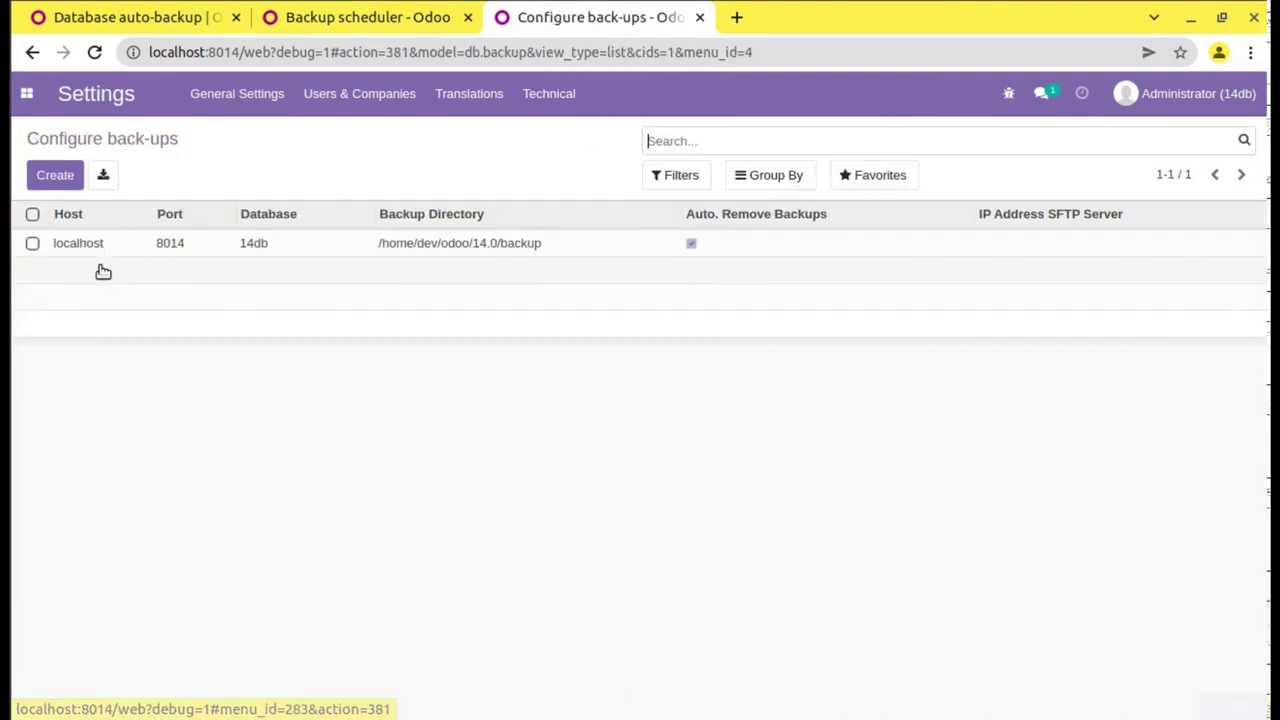
Open the localhost 14db backup configuration for editing and review its local backup, automatic removal and SFTP settings
{"action": "left_click", "coordinate": [95, 240]}
{"action": "left_click", "coordinate": [46, 177]}
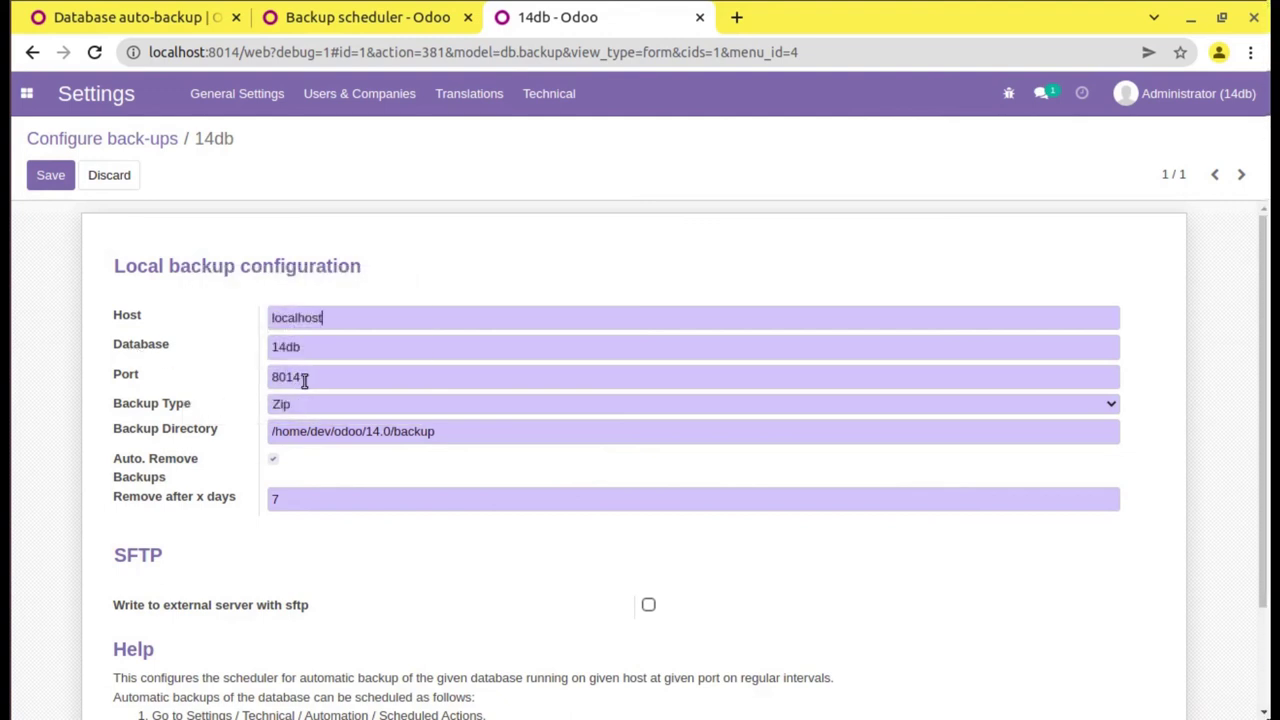
{"action": "left_click", "coordinate": [350, 410]}
{"action": "left_click", "coordinate": [360, 421]}
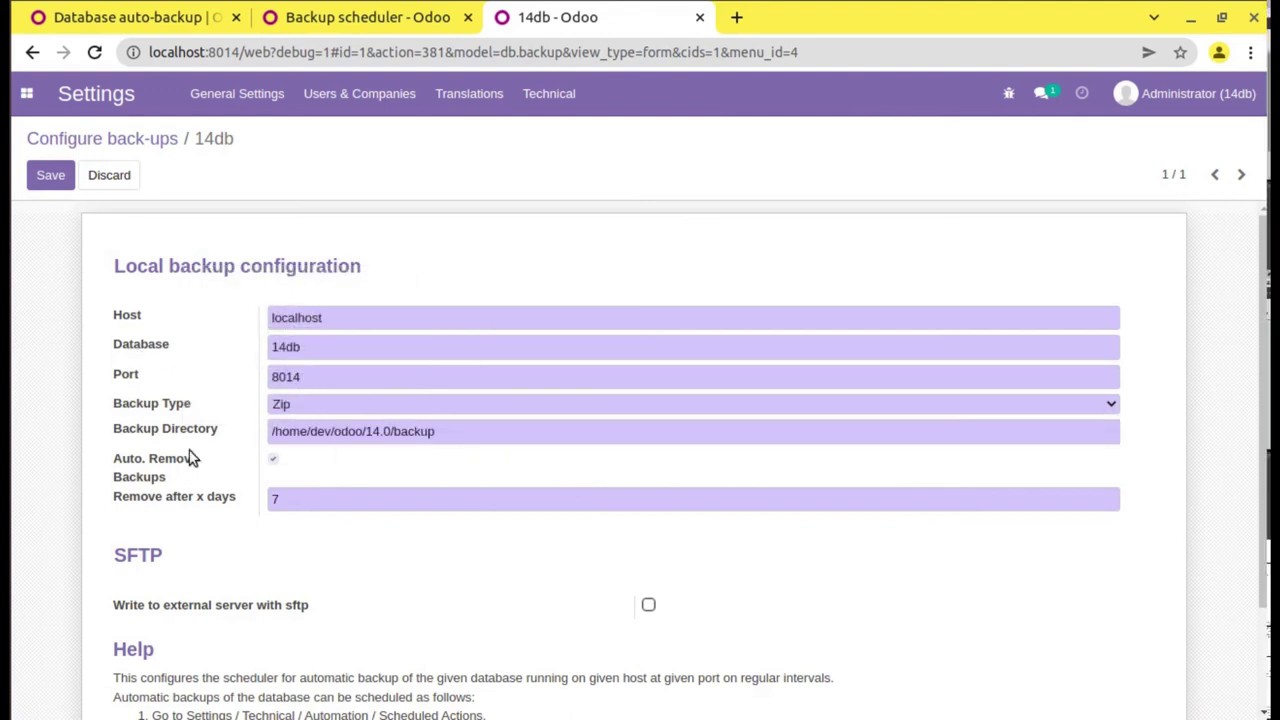
{"action": "left_click", "coordinate": [325, 432]}
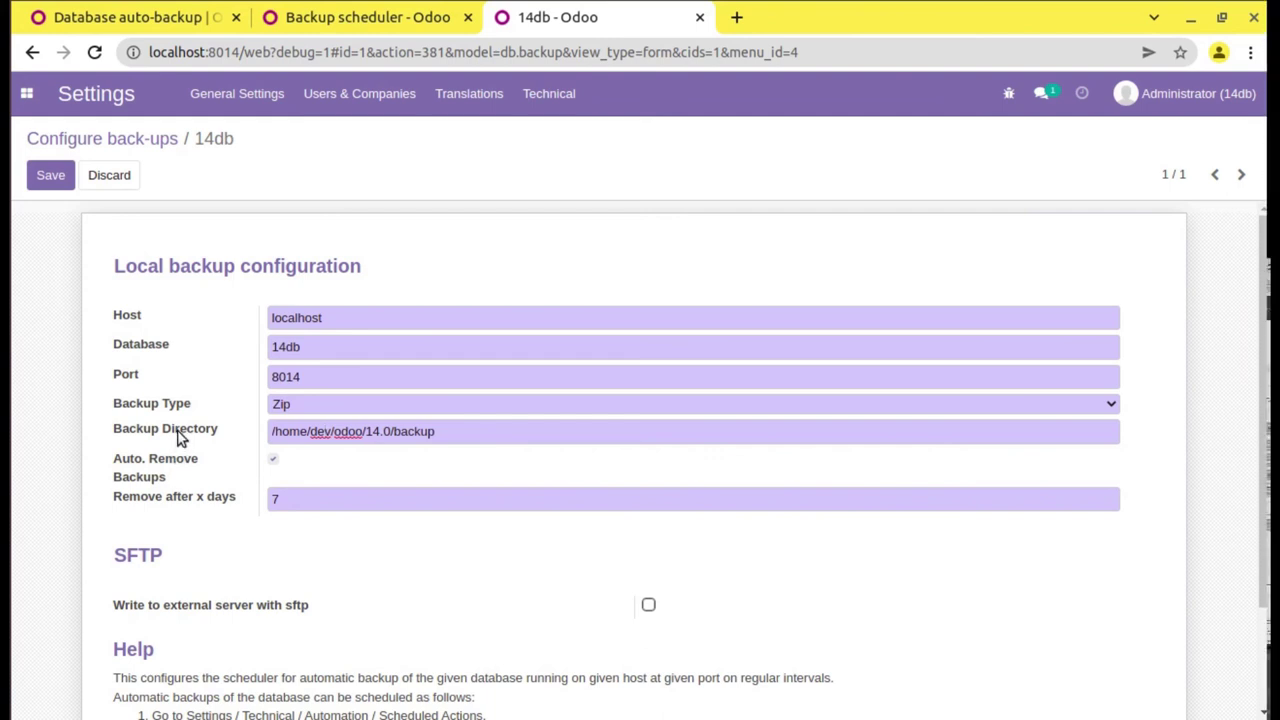
{"action": "scroll", "coordinate": [240, 445], "scroll_direction": "down", "scroll_amount": 2}
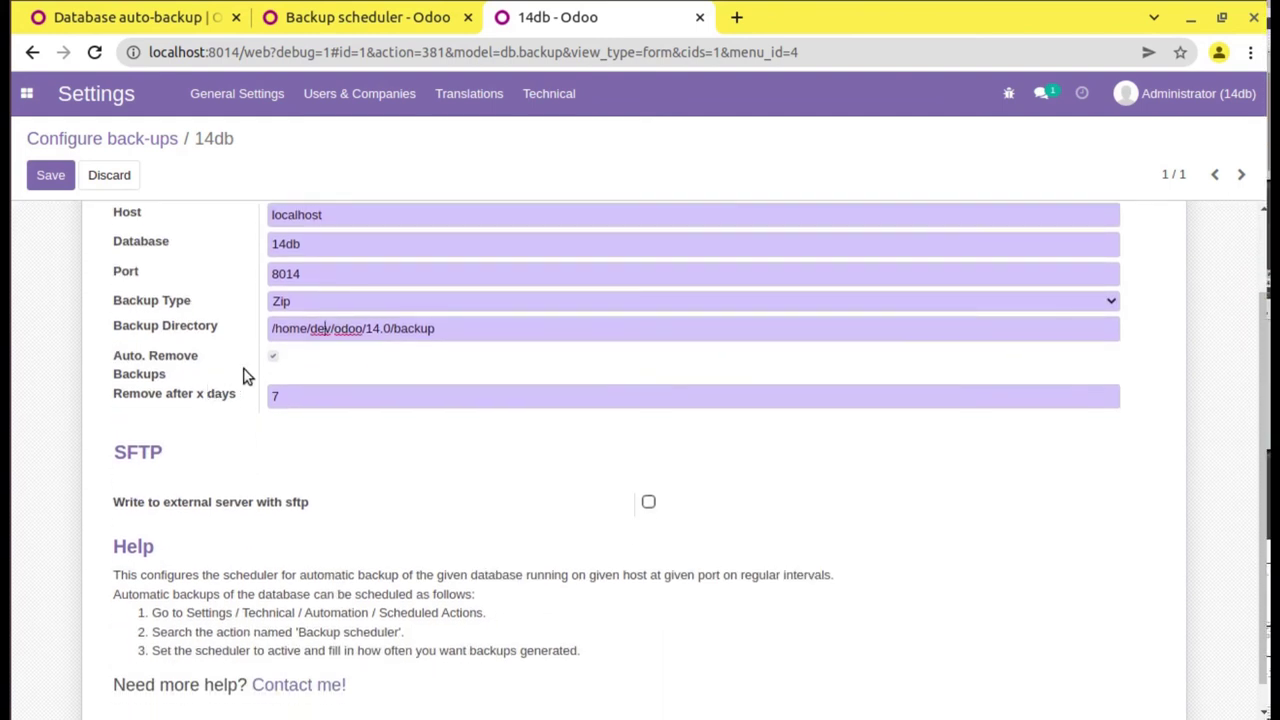
{"action": "scroll", "coordinate": [493, 465], "scroll_direction": "down", "scroll_amount": 1}
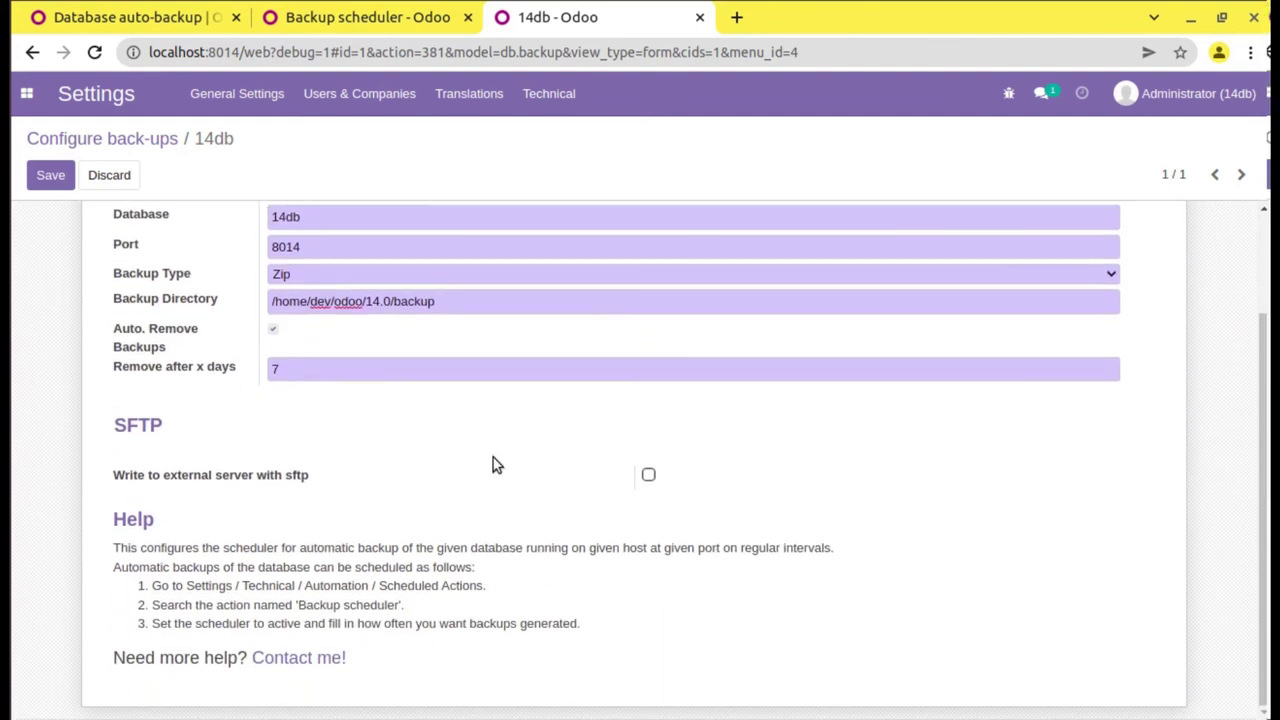
Enable writing to an external server with SFTP, review the SFTP fields, and try to save the configuration without filling them in
{"action": "left_click", "coordinate": [648, 477]}
{"action": "scroll", "coordinate": [634, 463], "scroll_direction": "down", "scroll_amount": 5}
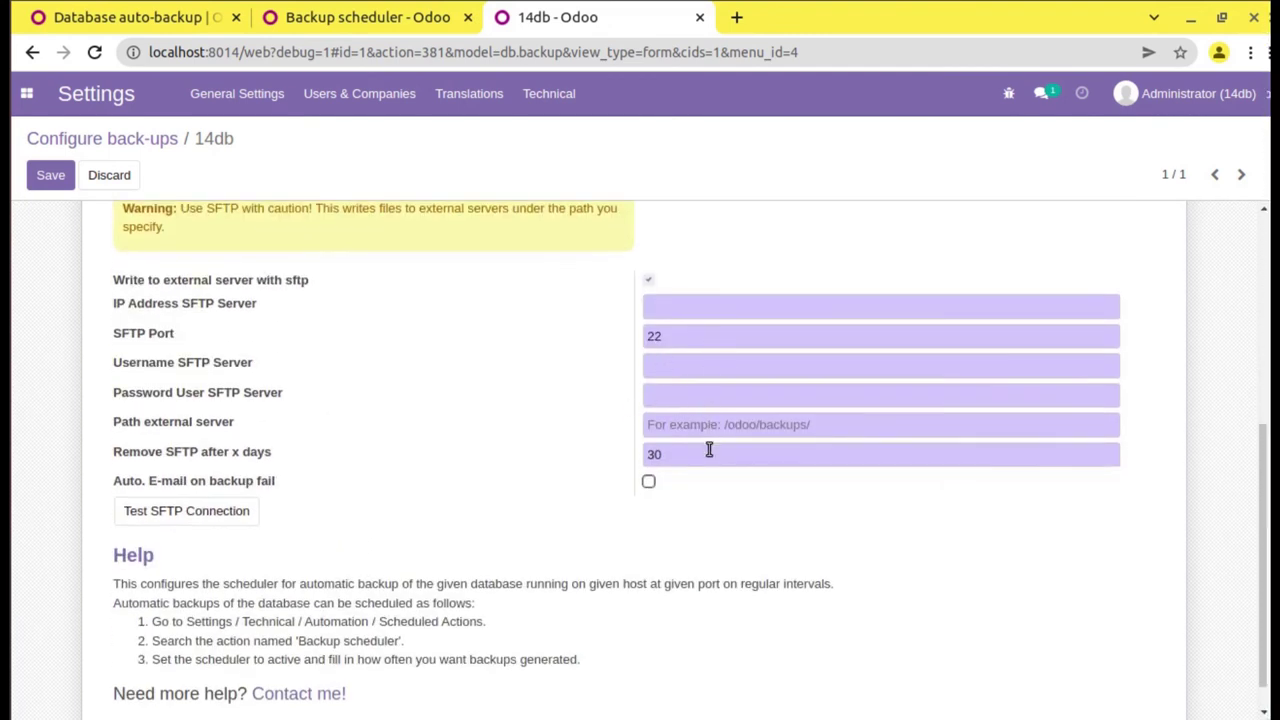
{"action": "scroll", "coordinate": [695, 460], "scroll_direction": "up", "scroll_amount": 8}
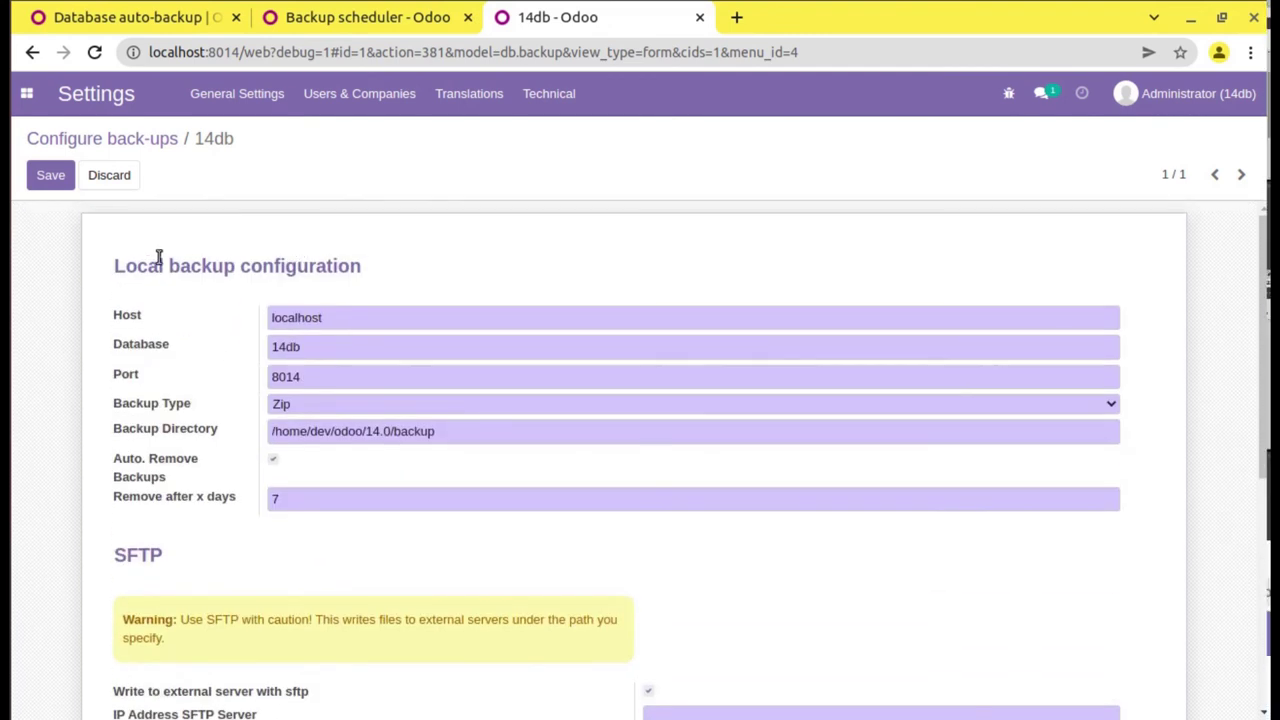
{"action": "left_click", "coordinate": [52, 180]}
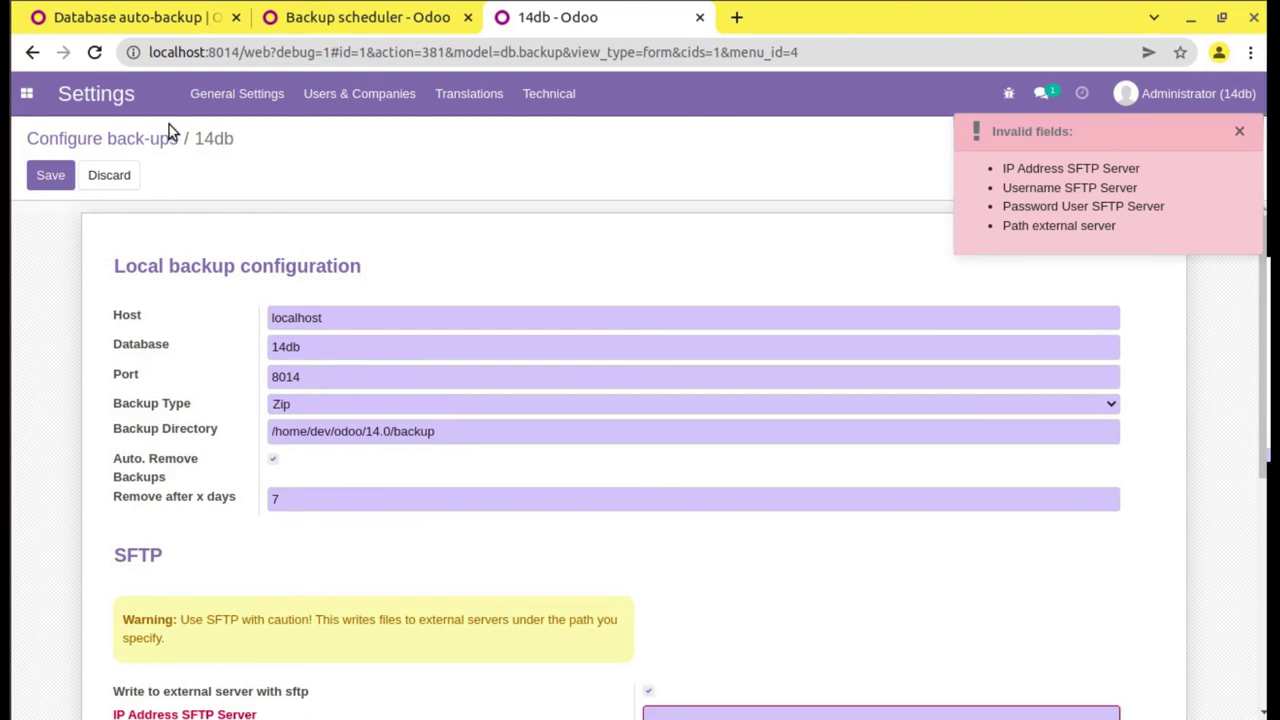
Turn off writing to an external server with SFTP and save the 14db backup configuration
{"action": "scroll", "coordinate": [652, 455], "scroll_direction": "down", "scroll_amount": 5}
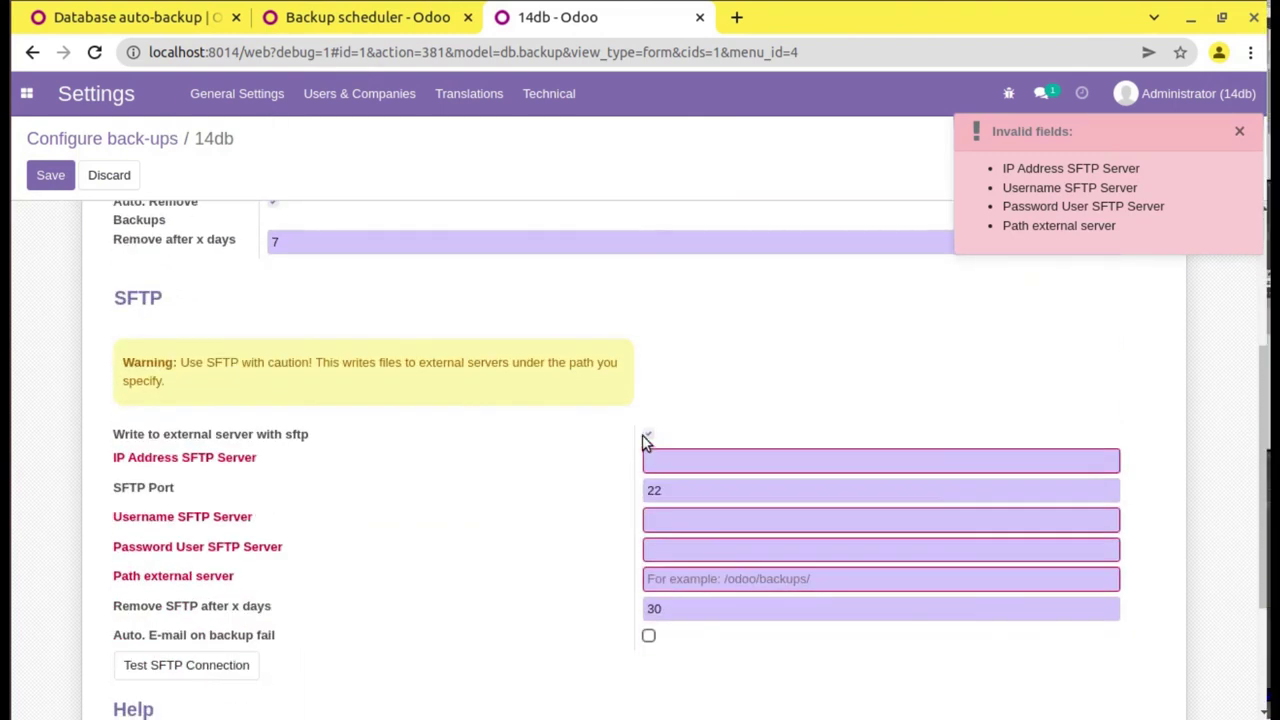
{"action": "left_click", "coordinate": [647, 438]}
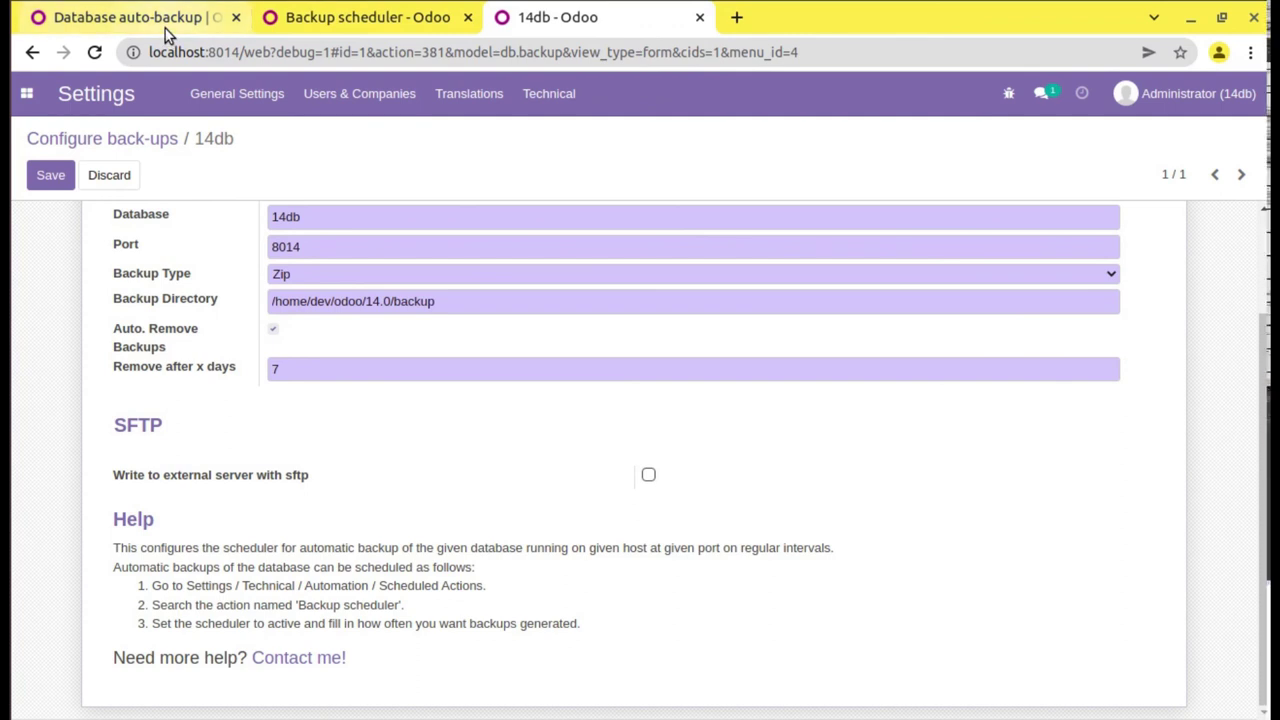
{"action": "left_click", "coordinate": [51, 177]}
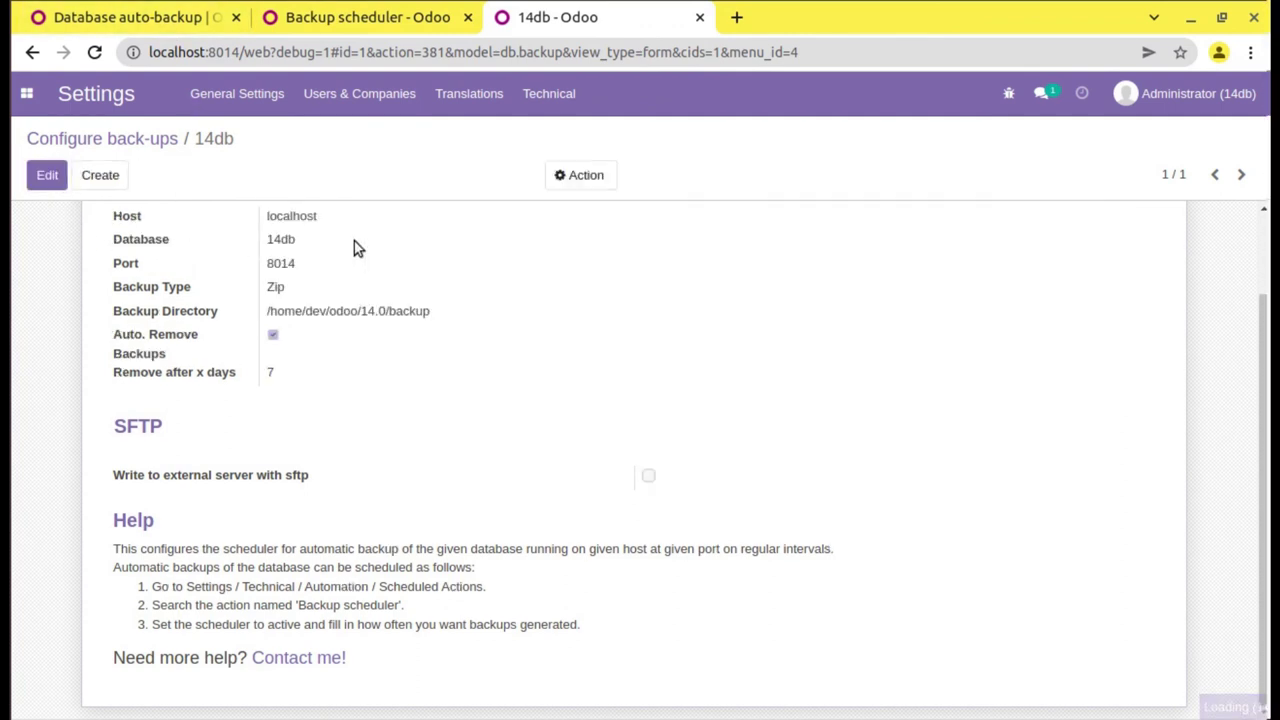
{"action": "scroll", "coordinate": [375, 298], "scroll_direction": "up", "scroll_amount": 2}
Switch to the Odoo Apps Store page, search for "backup", and limit the results to free apps
{"action": "left_click", "coordinate": [177, 28]}
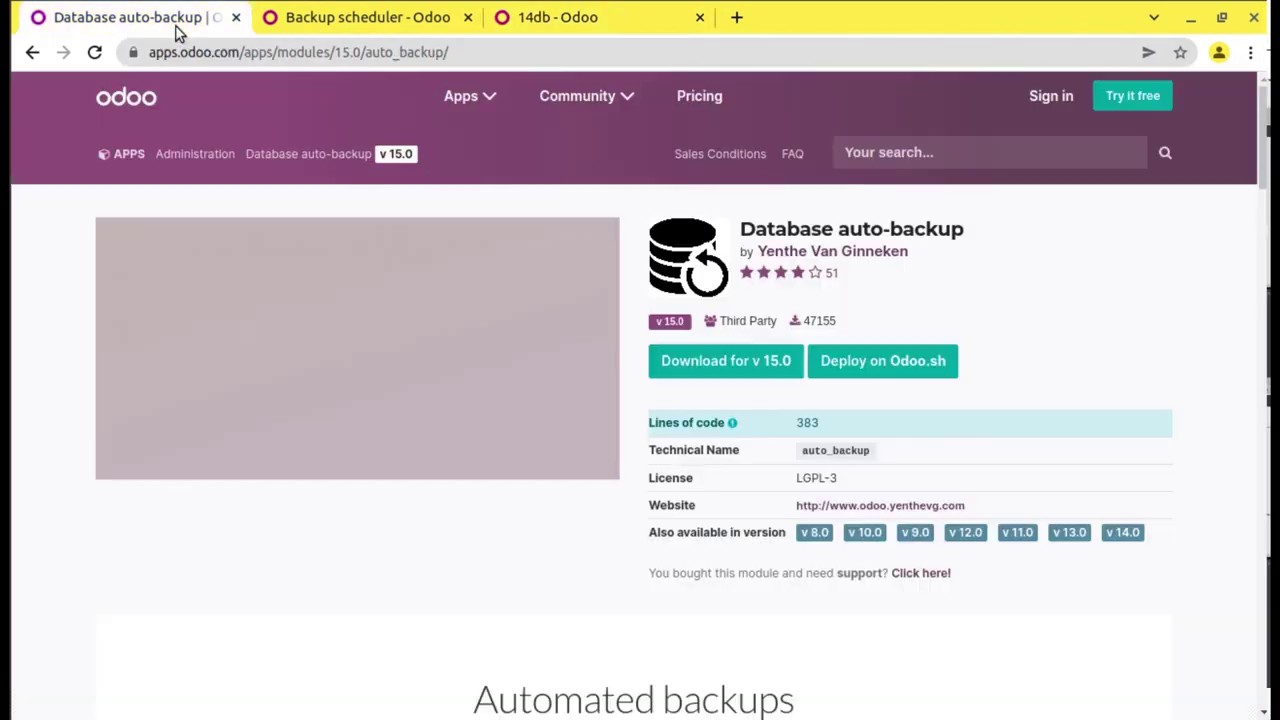
{"action": "left_click", "coordinate": [893, 152]}
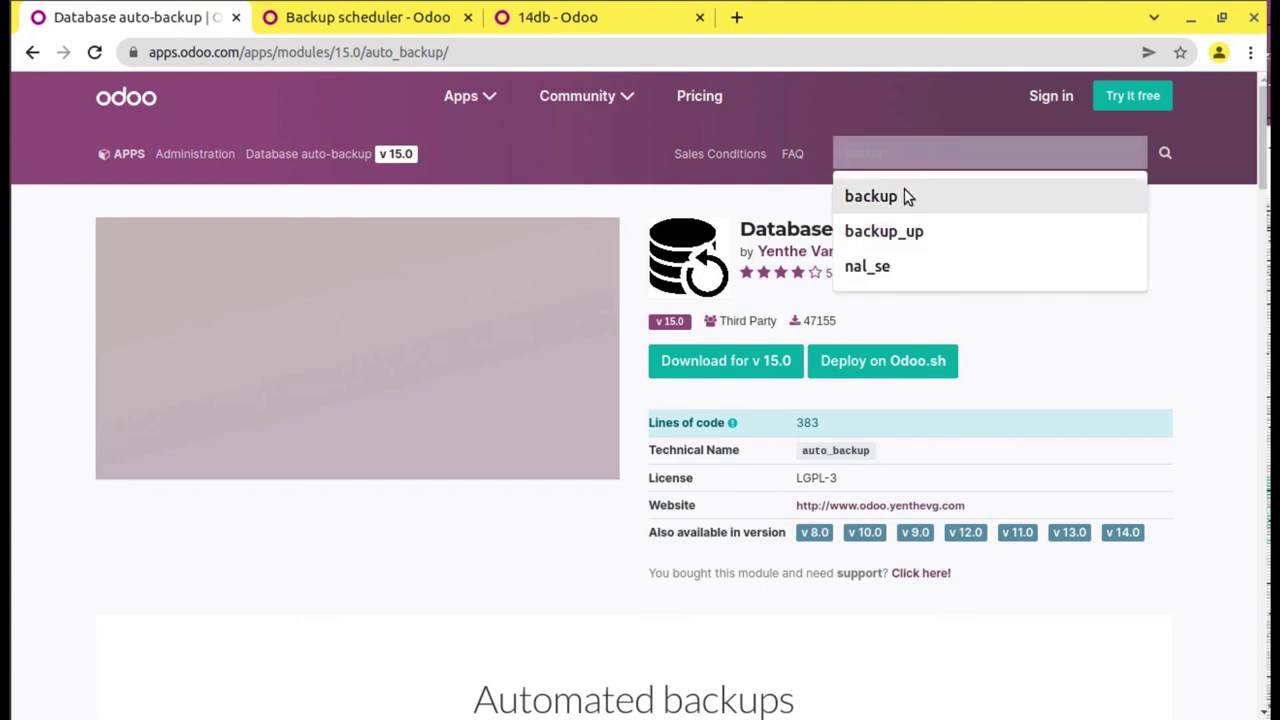
{"action": "left_click", "coordinate": [904, 190]}
{"action": "left_click", "coordinate": [1164, 155]}
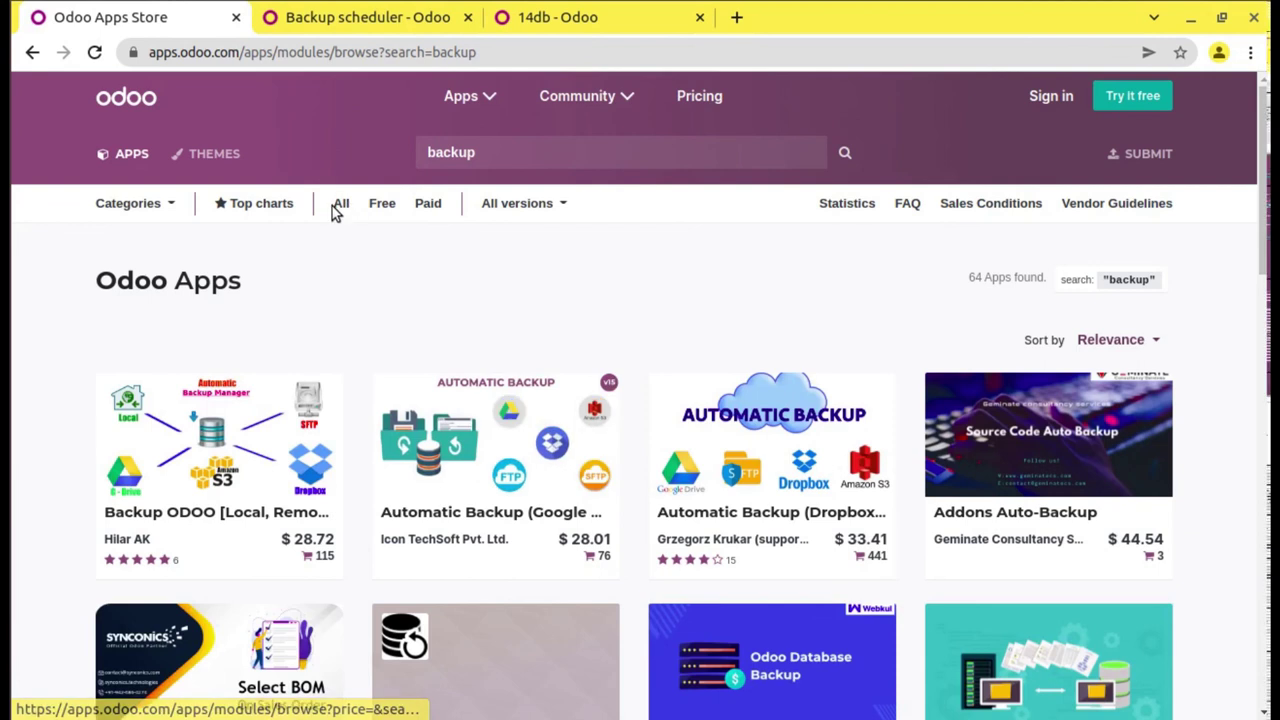
{"action": "left_click", "coordinate": [378, 218]}
Browse the free backup apps and open the Database auto-backup module page
{"action": "scroll", "coordinate": [341, 250], "scroll_direction": "down", "scroll_amount": 3}
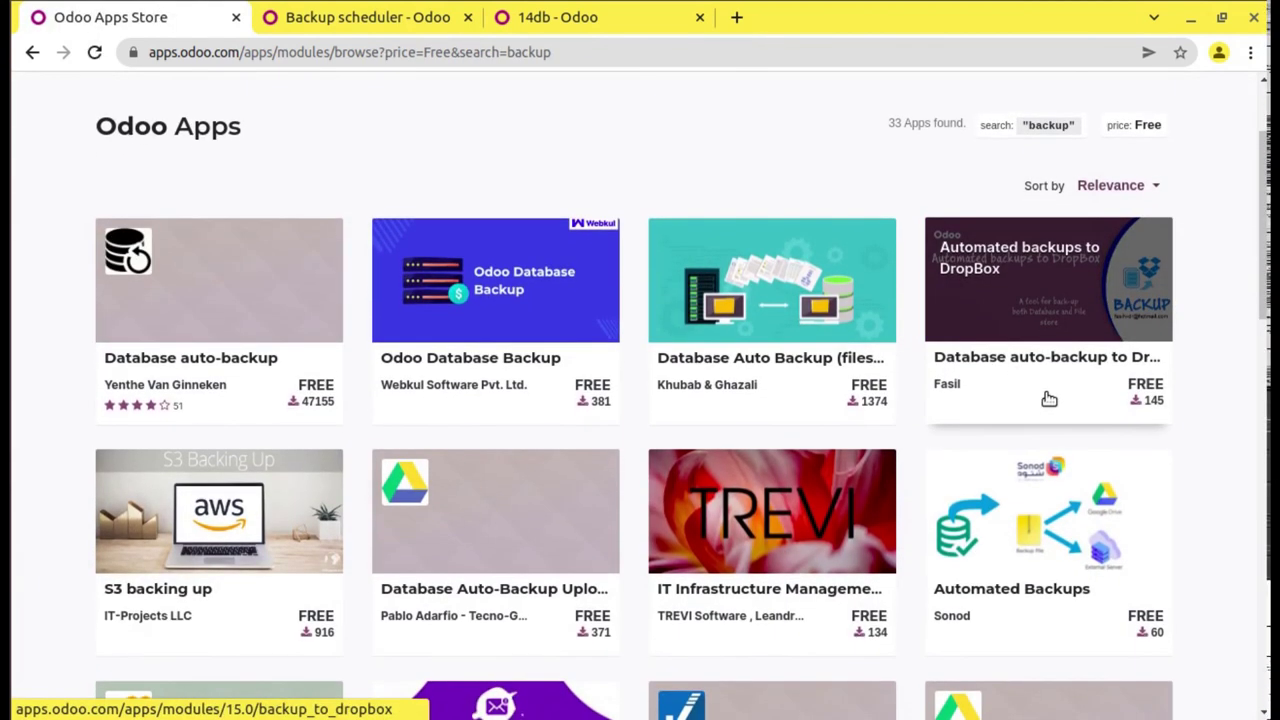
{"action": "scroll", "coordinate": [220, 450], "scroll_direction": "down", "scroll_amount": 3}
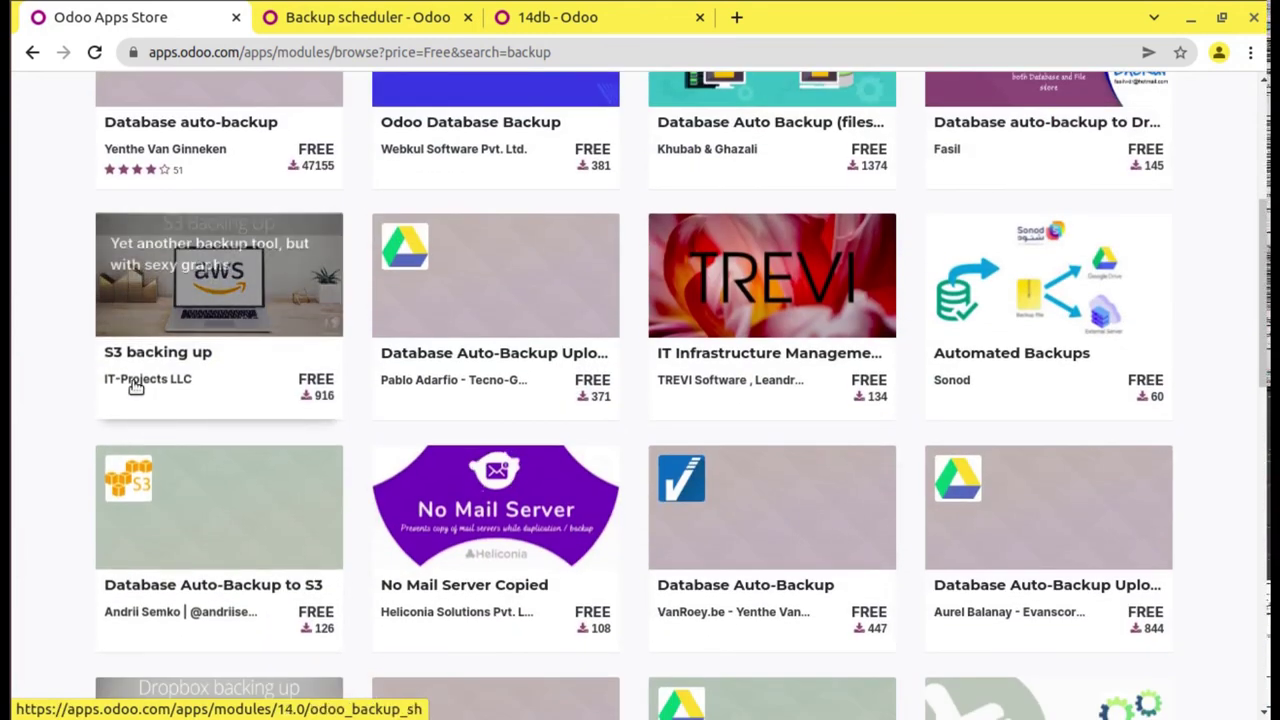
{"action": "scroll", "coordinate": [545, 384], "scroll_direction": "down", "scroll_amount": 1}
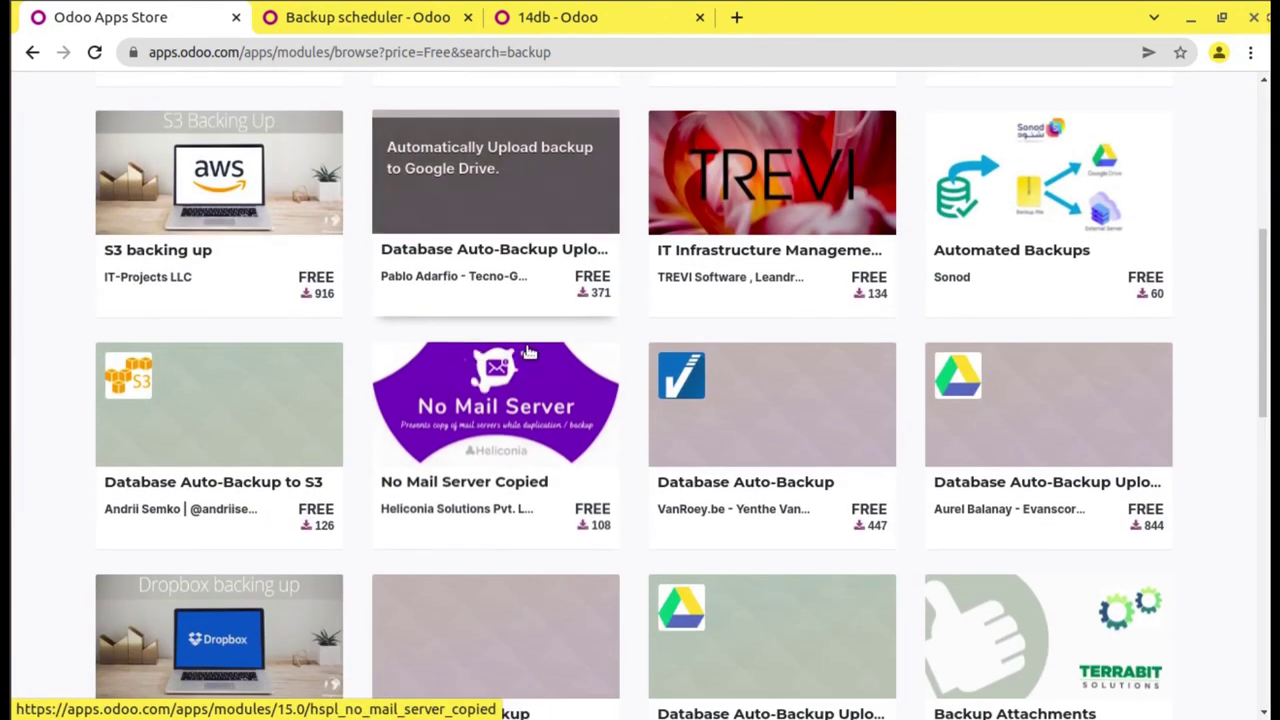
{"action": "scroll", "coordinate": [1049, 346], "scroll_direction": "down", "scroll_amount": 4}
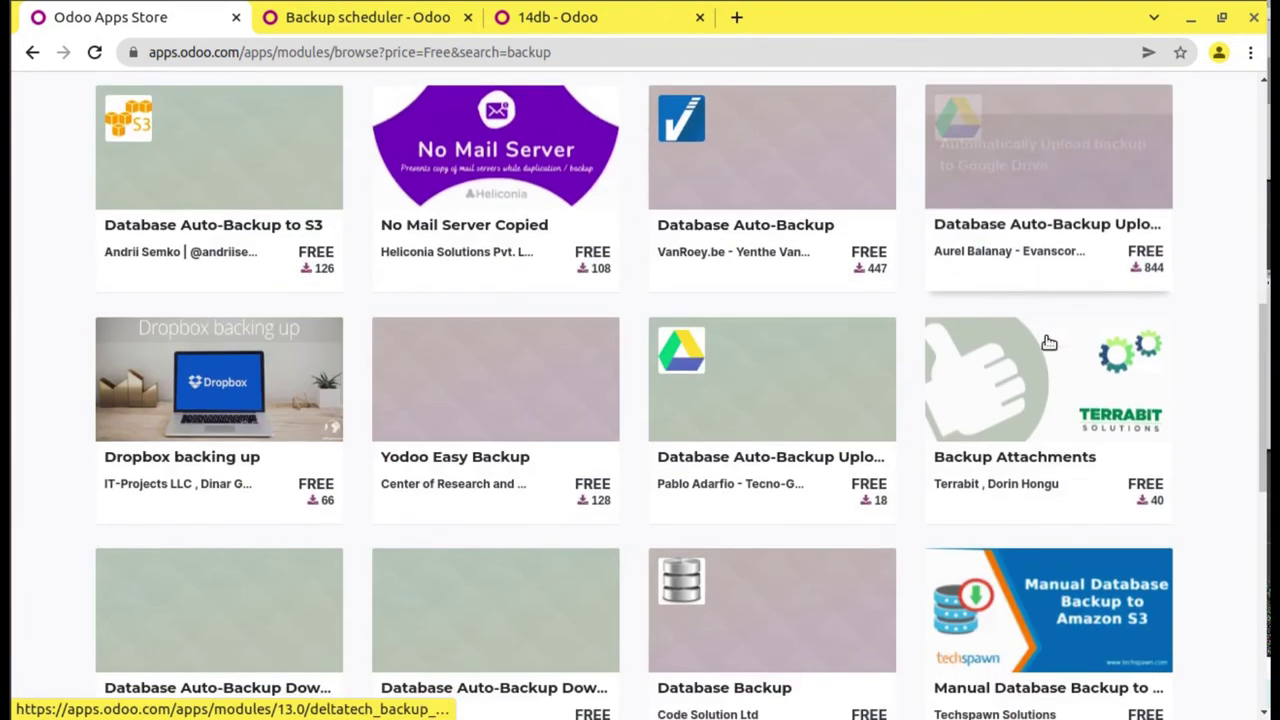
{"action": "scroll", "coordinate": [734, 463], "scroll_direction": "down", "scroll_amount": 1}
{"action": "scroll", "coordinate": [403, 280], "scroll_direction": "up", "scroll_amount": 10}
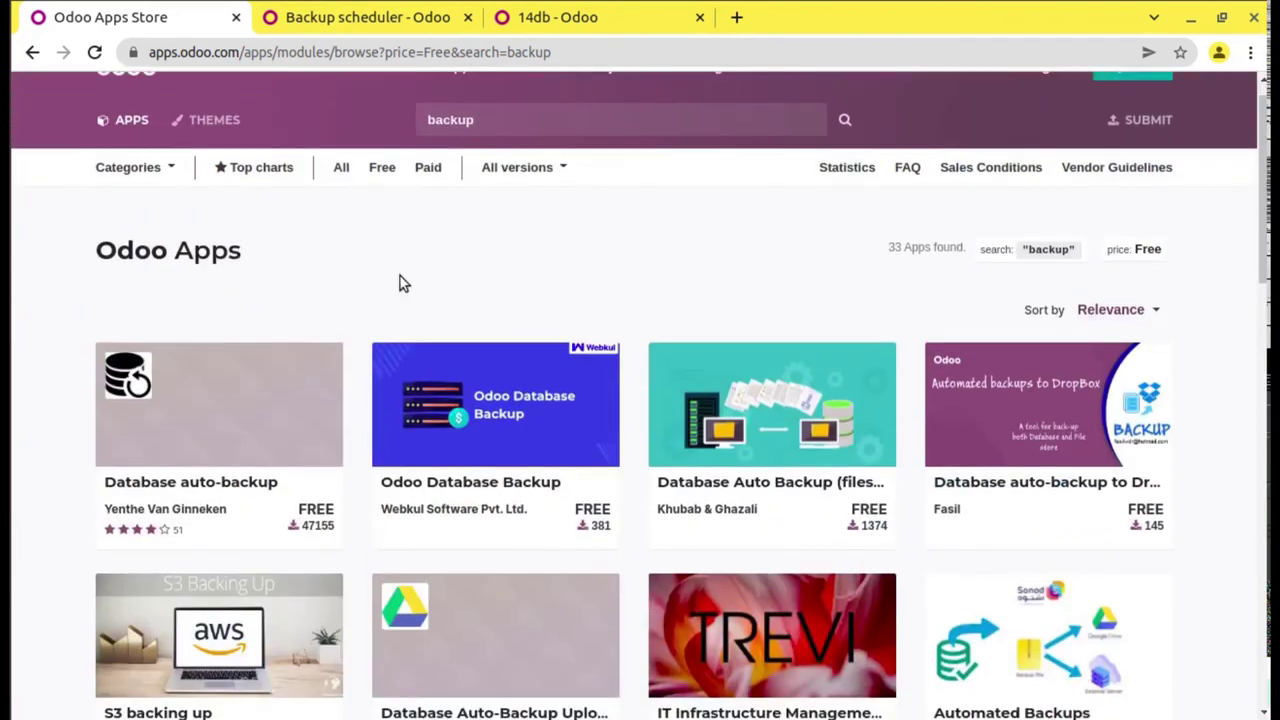
{"action": "left_click", "coordinate": [214, 484]}
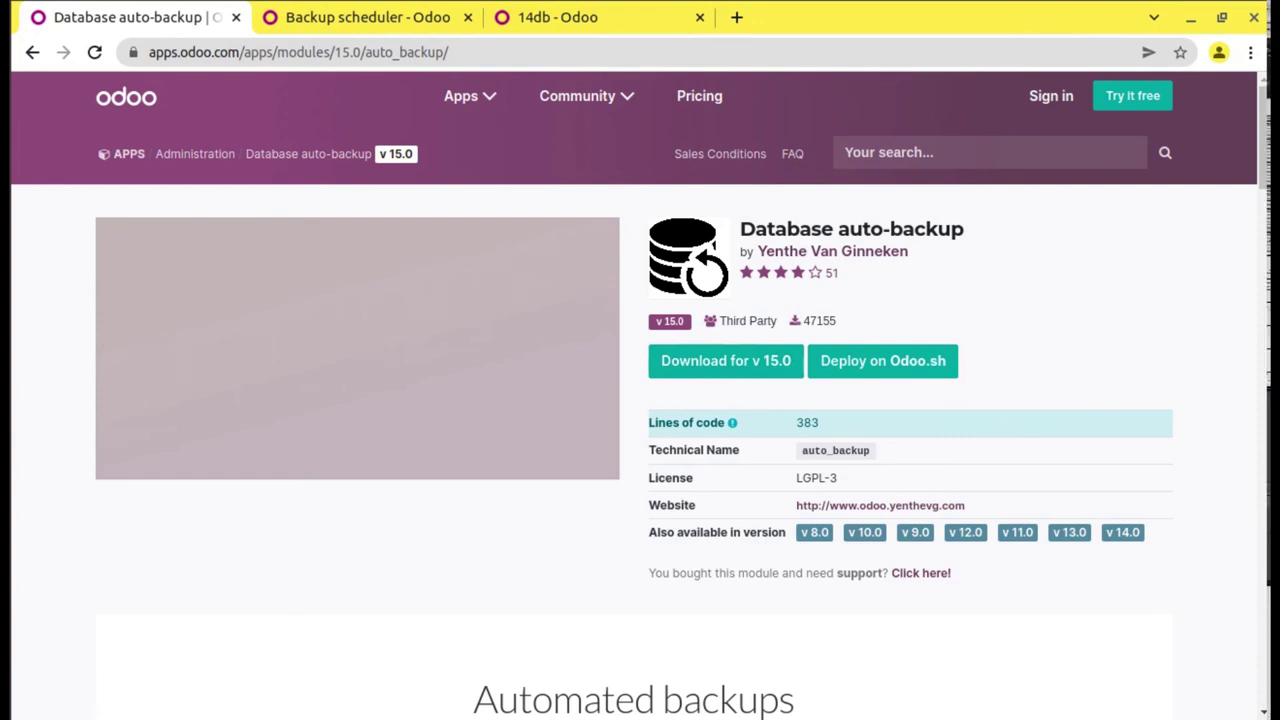
{"action": "left_click", "coordinate": [1130, 2]}
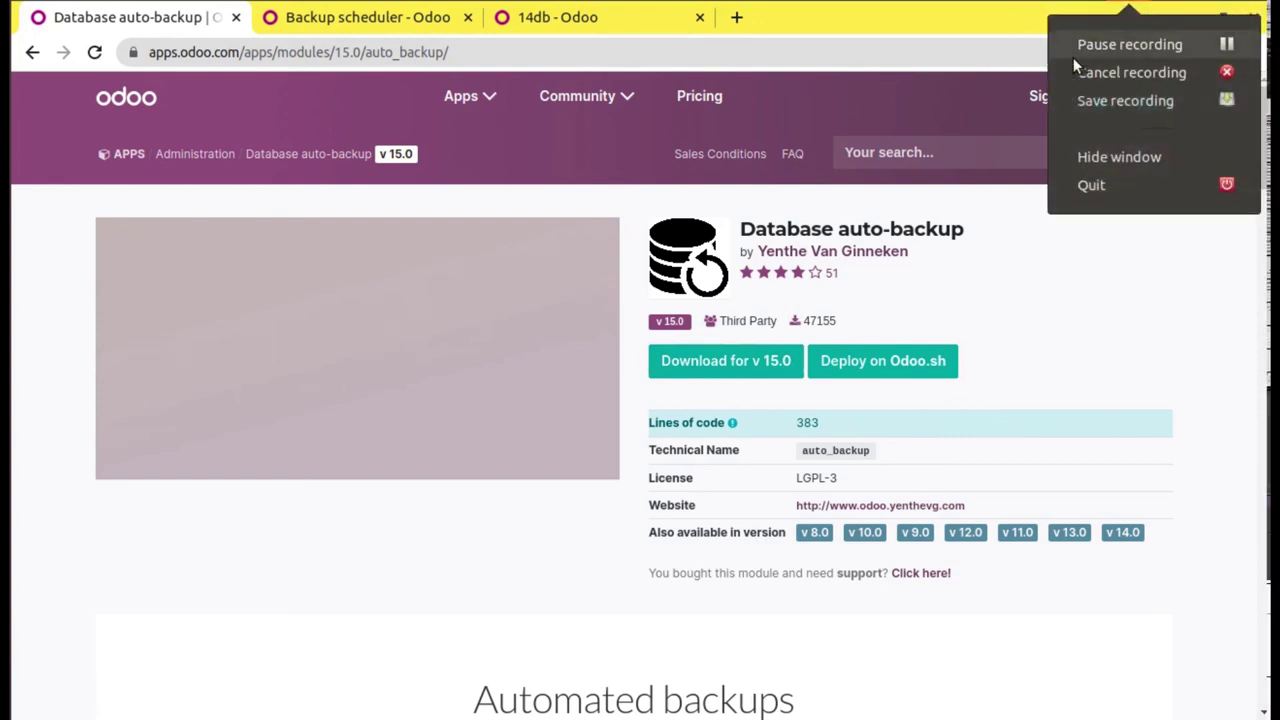